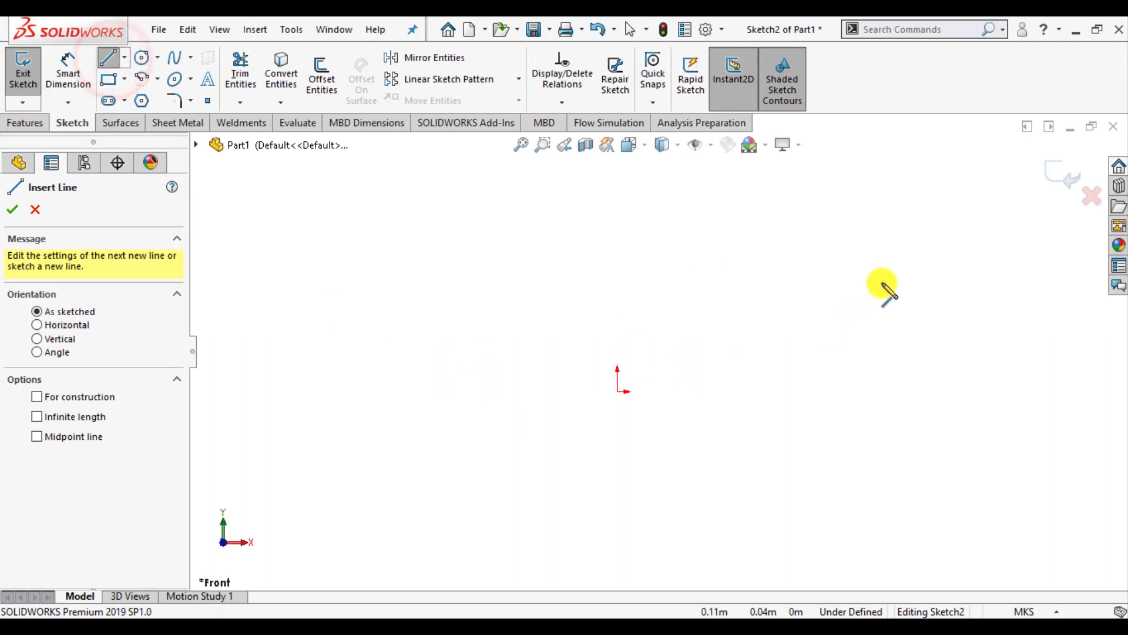
- Sketch a chain of six connected horizontal line segments starting at the origin, each about 0.02 to 0.03 m long
click(537, 423)
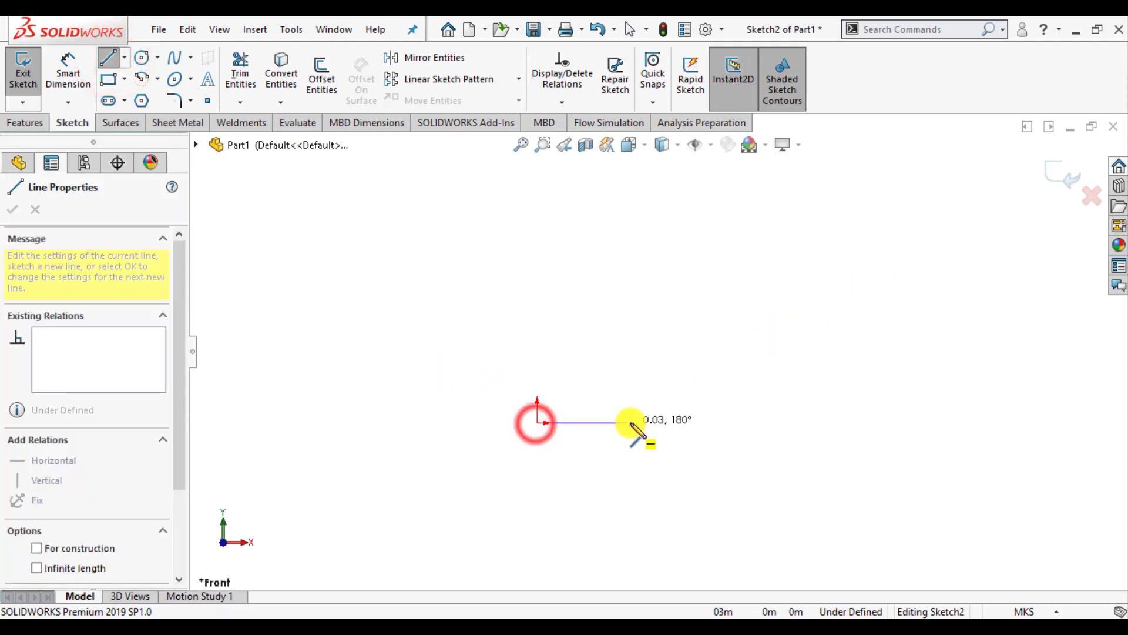
click(639, 423)
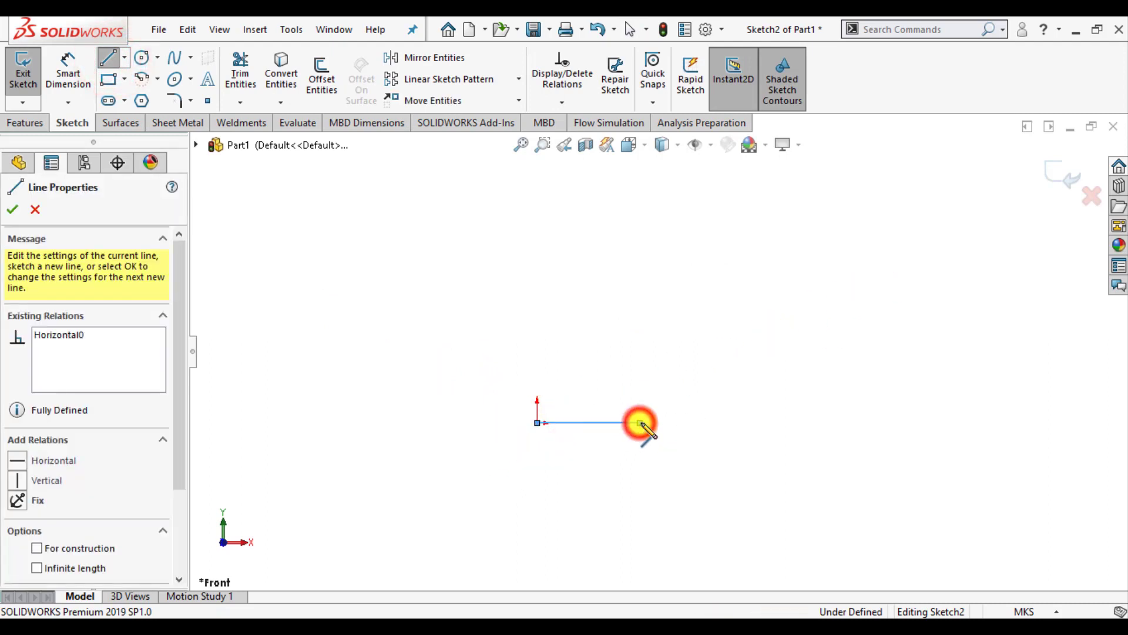
click(723, 422)
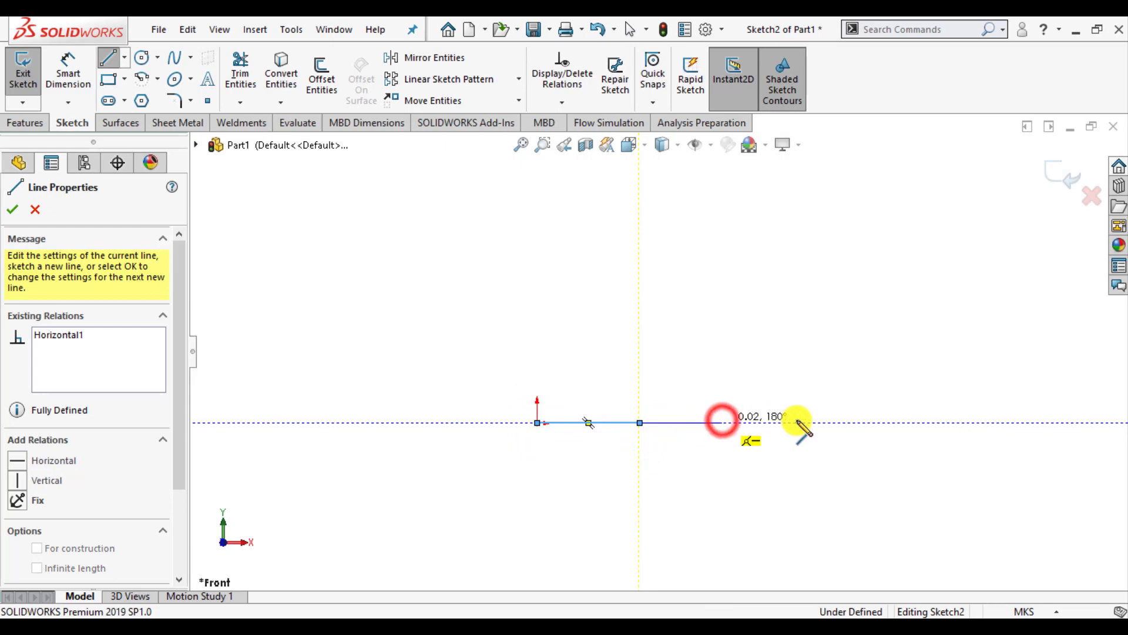
click(836, 422)
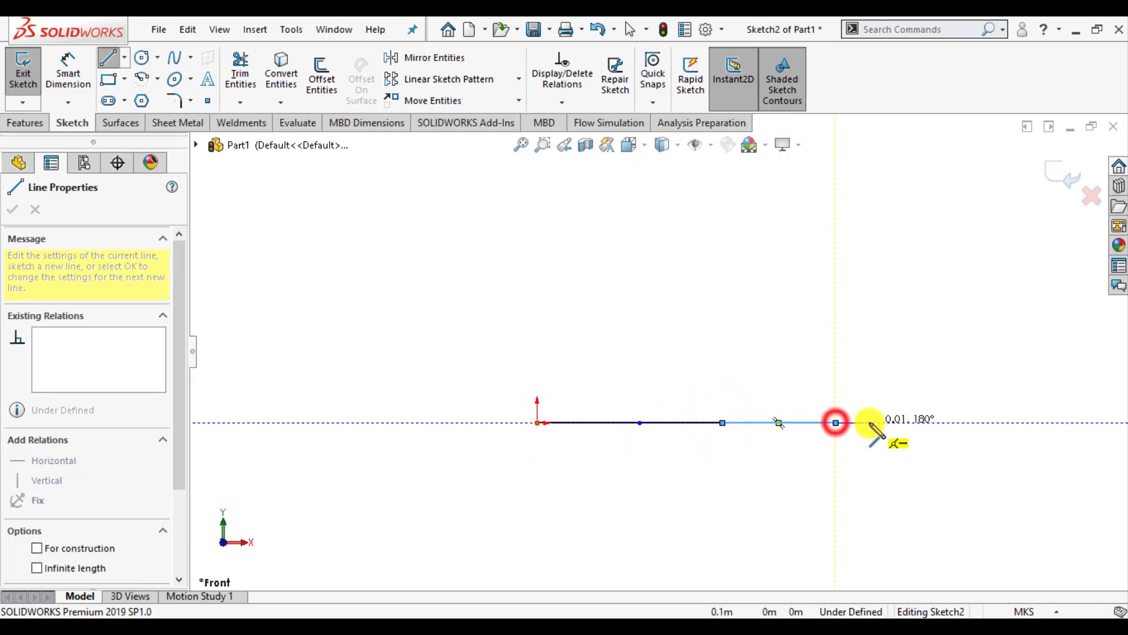
click(933, 422)
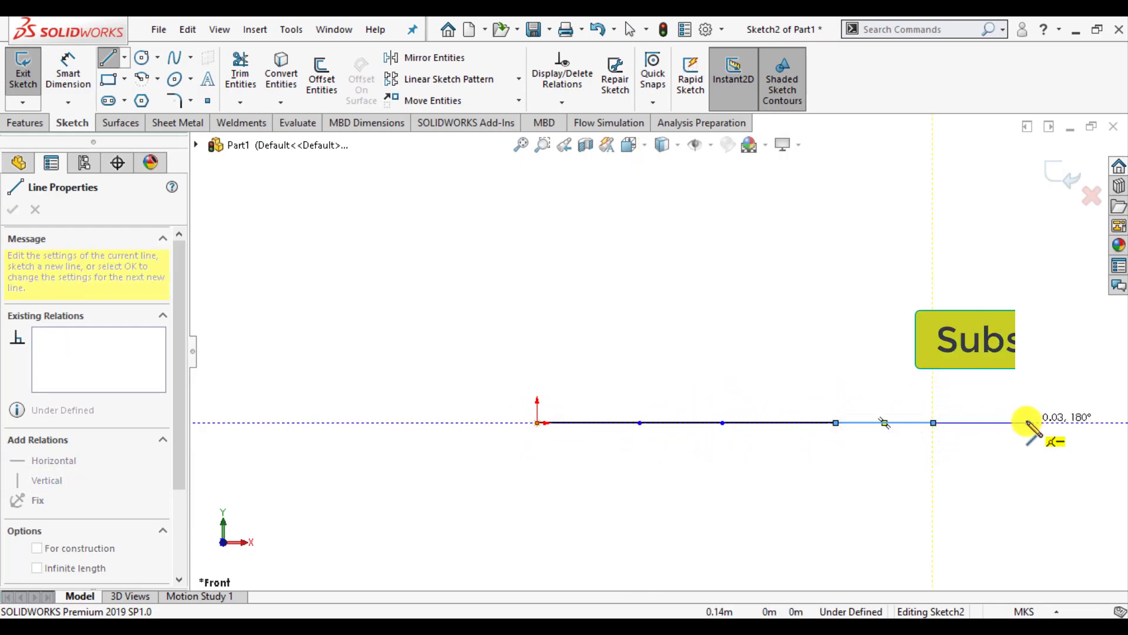
click(1027, 422)
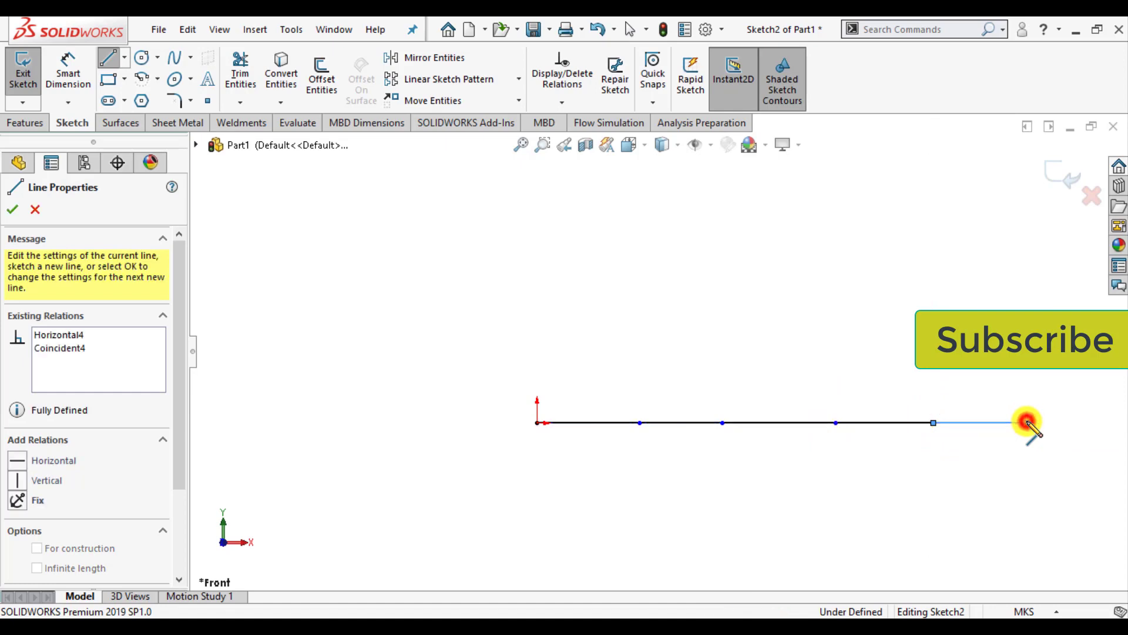
double_click(1097, 422)
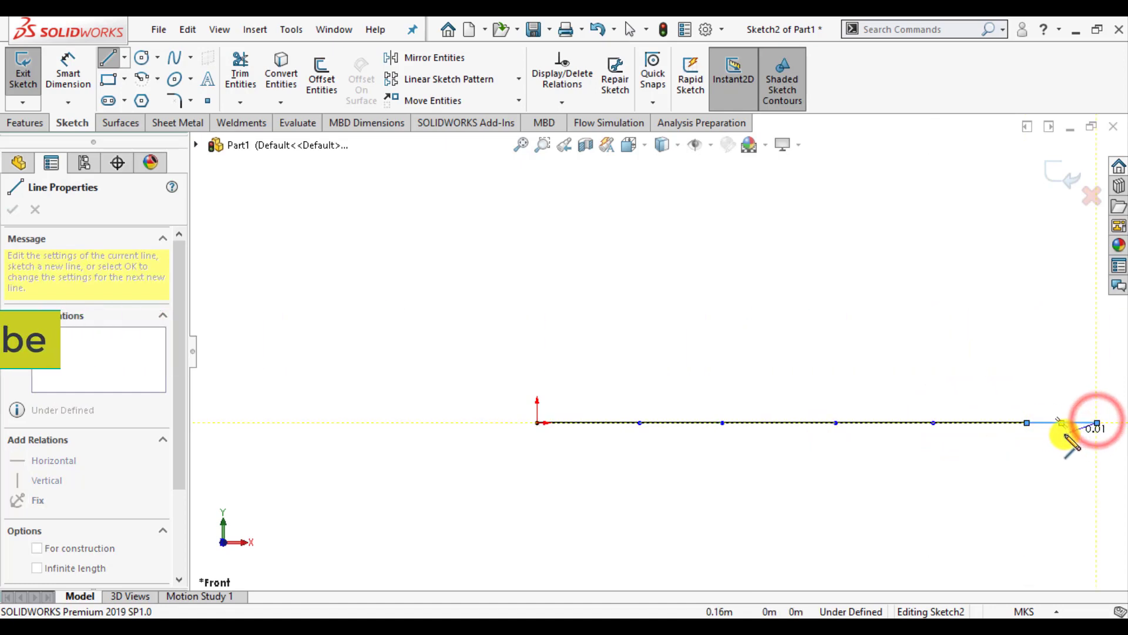
key(Escape)
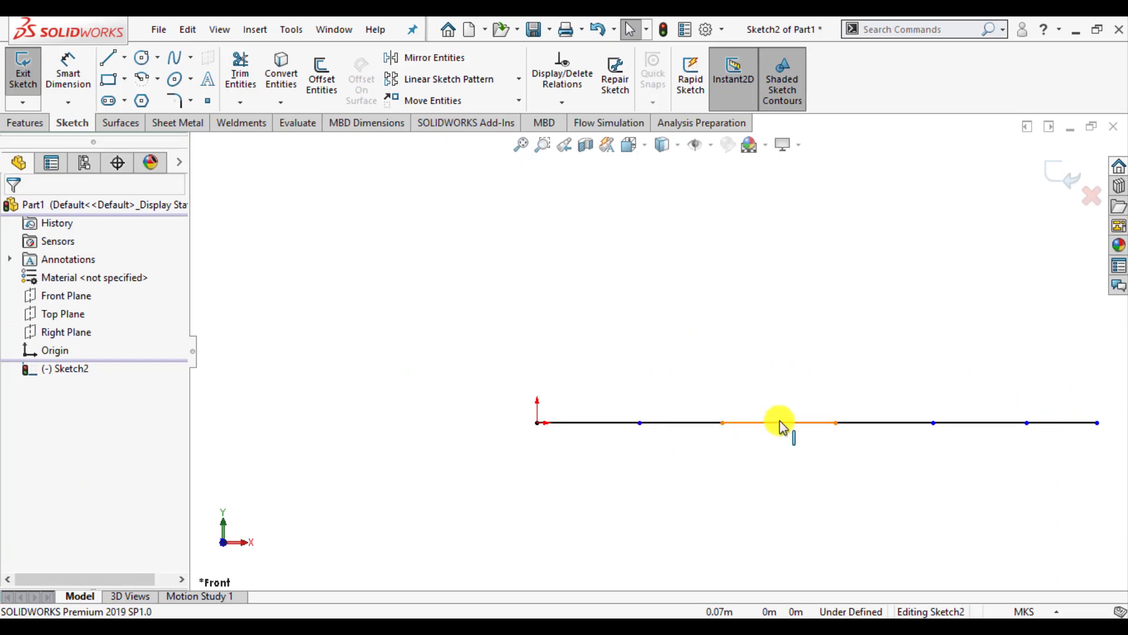
- Apply an Equal relation to all six horizontal line segments
click(605, 423)
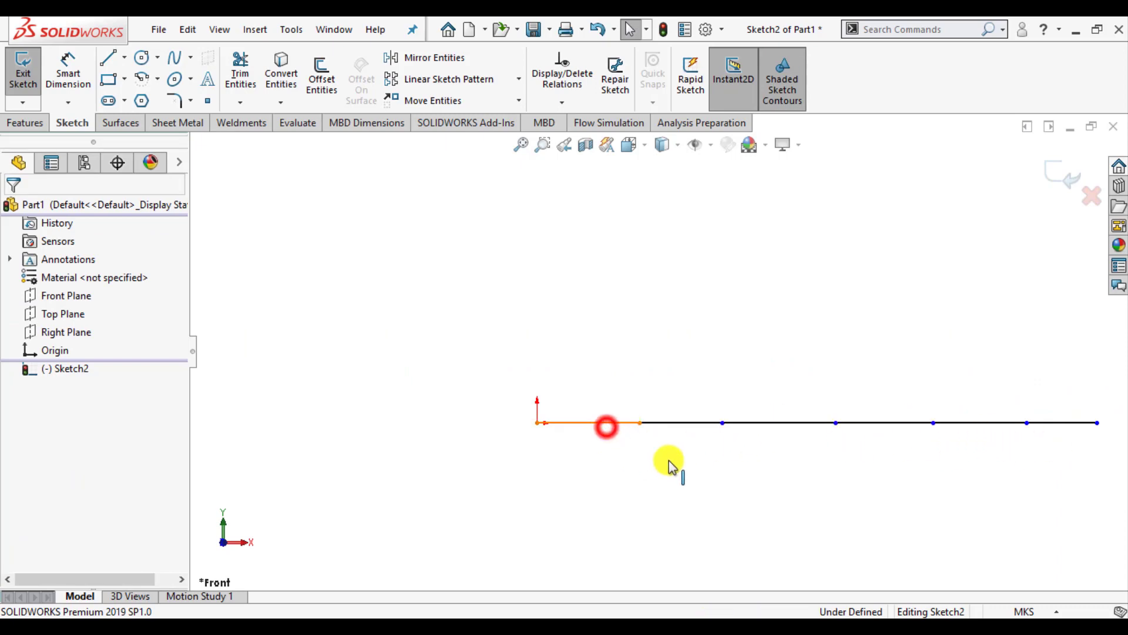
ctrl+click(682, 422)
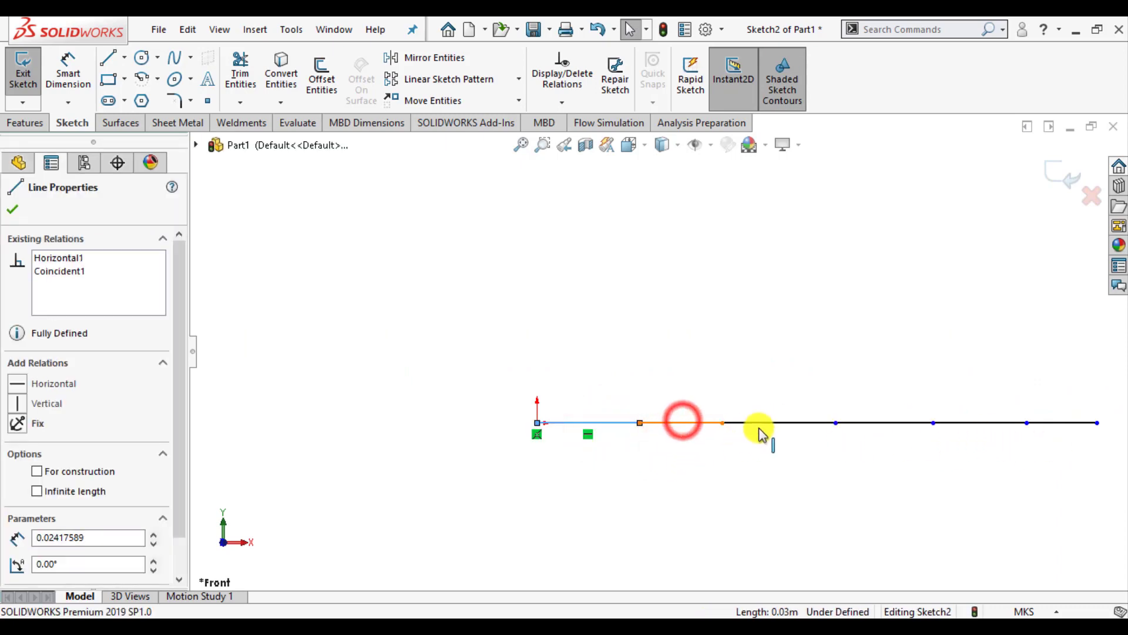
click(442, 336)
mouse_move(412, 326)
mouse_down()
mouse_move(1123, 500)
mouse_move(1083, 462)
mouse_up()
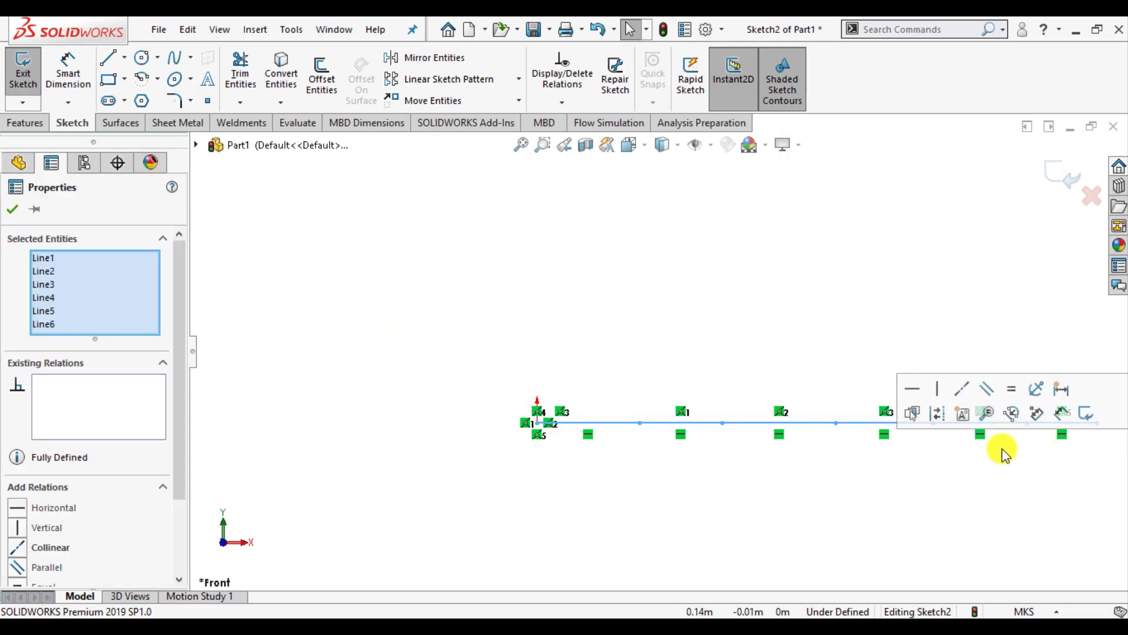
click(1016, 391)
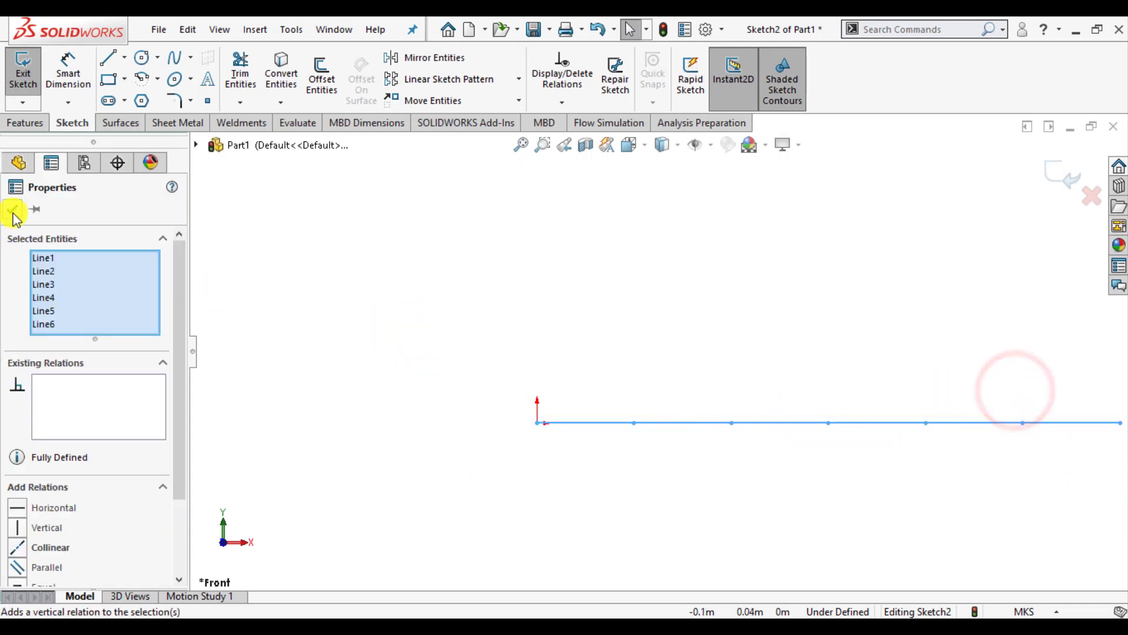
click(12, 209)
- Dimension the first horizontal segment at the origin to 0.5 m
click(75, 60)
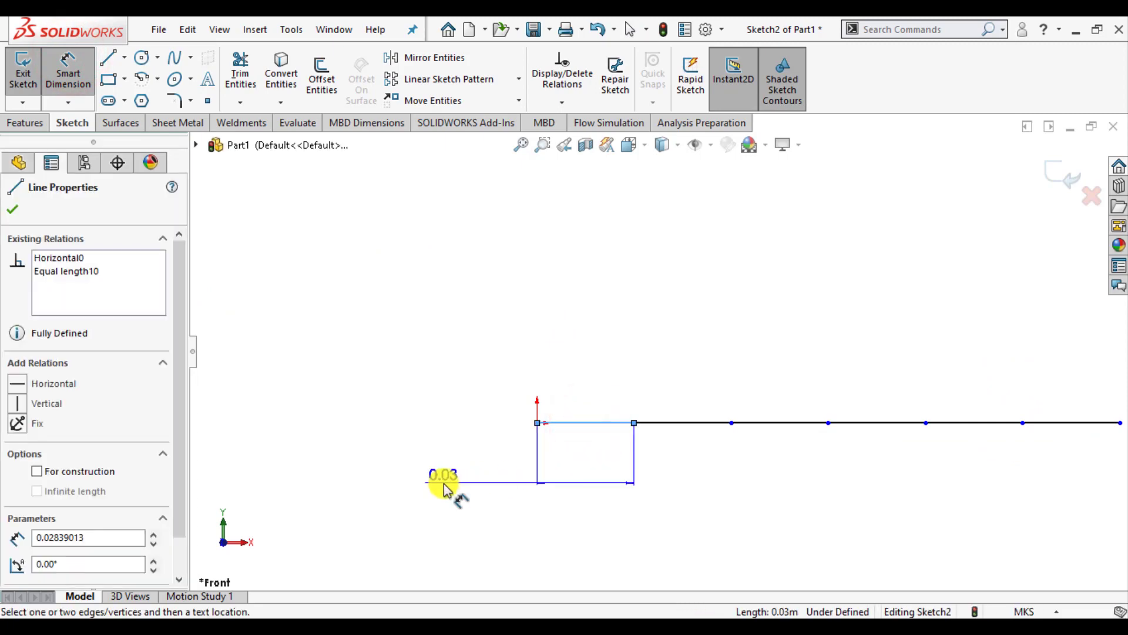
click(436, 483)
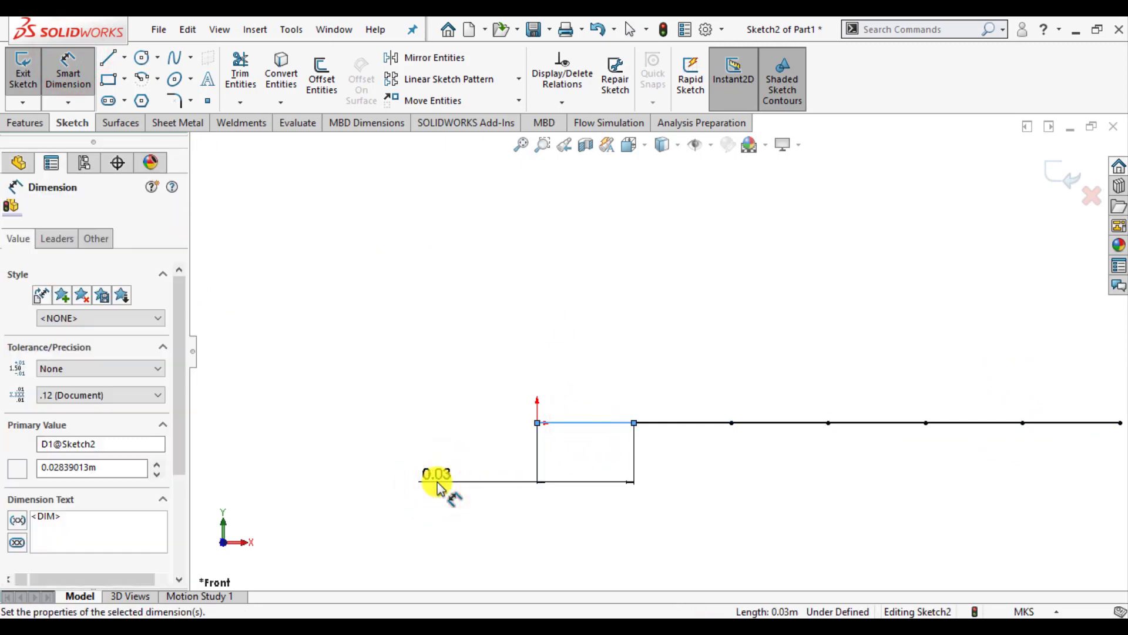
text(.5)
key(Return)
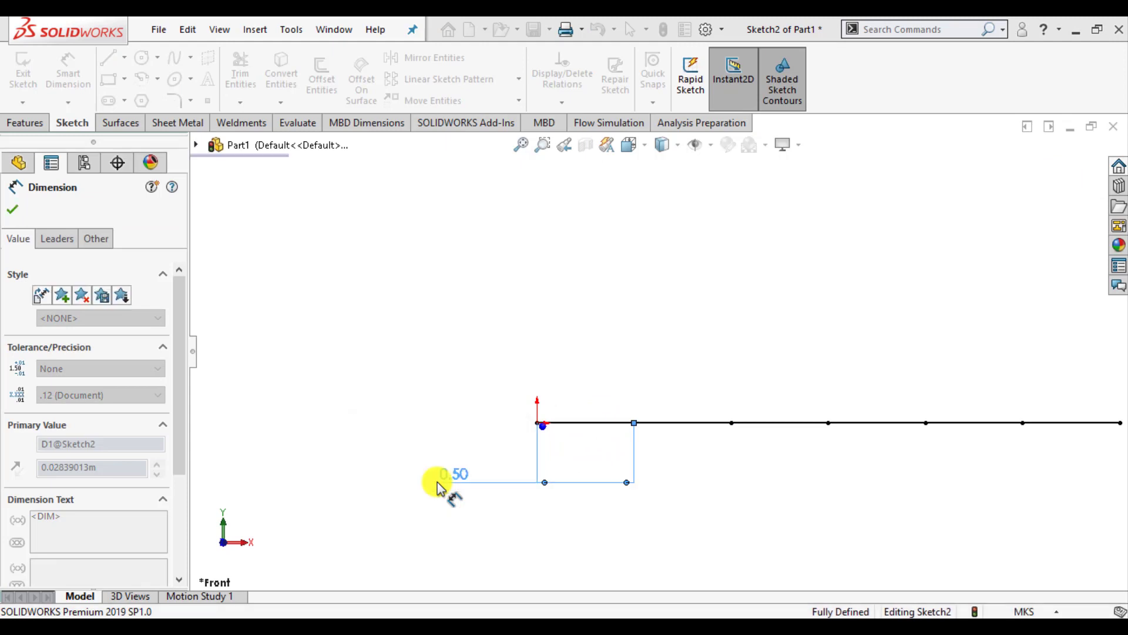
click(9, 215)
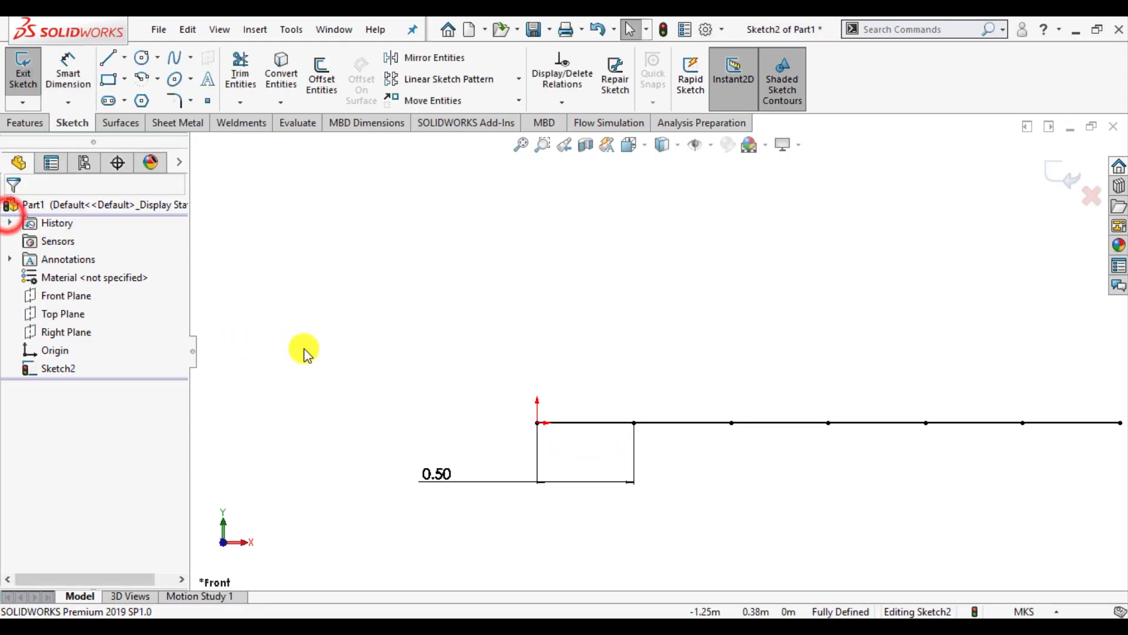
- Sketch a vertical line about 0.4 m high upward from the first joint after the origin
middle_click(352, 361)
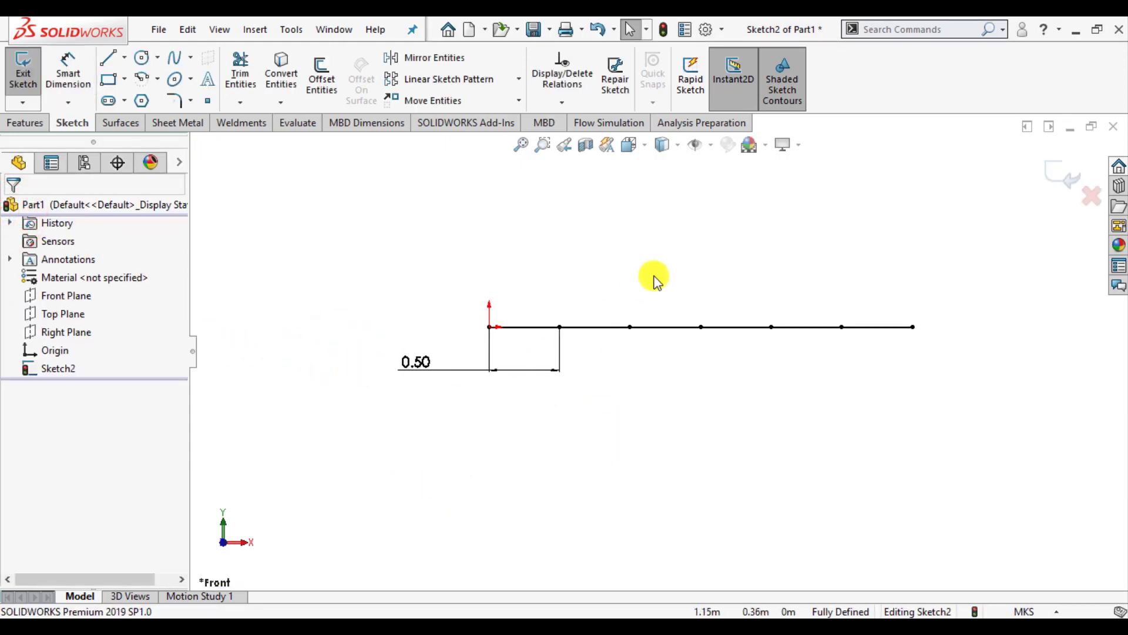
scroll(683, 198, down, 1)
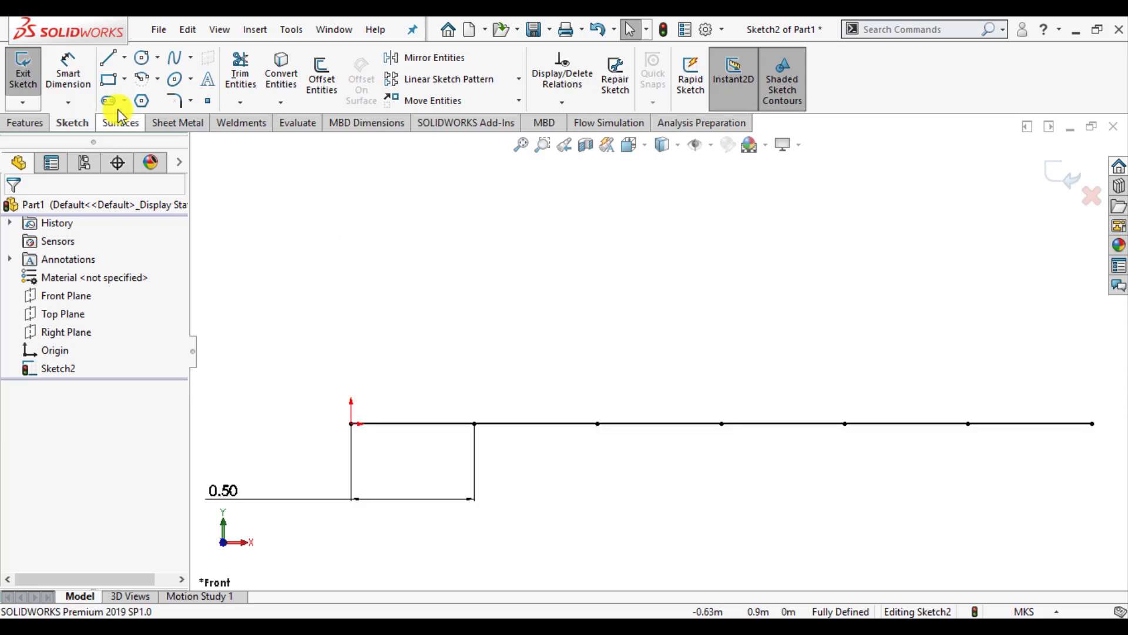
click(109, 58)
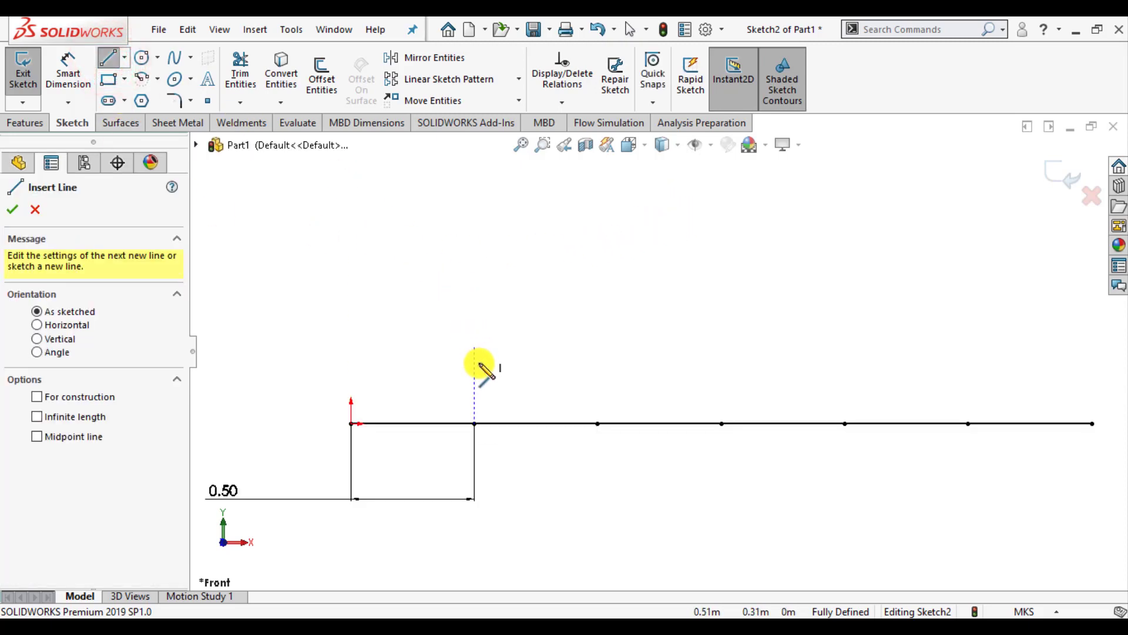
click(476, 423)
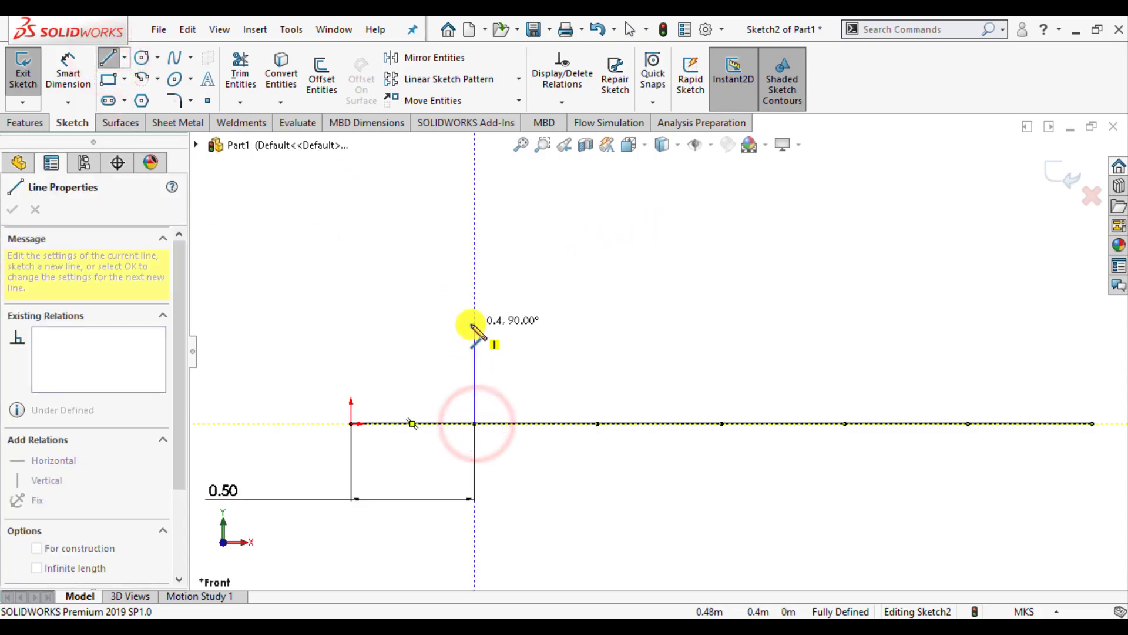
click(475, 324)
key(Escape)
key(Escape)
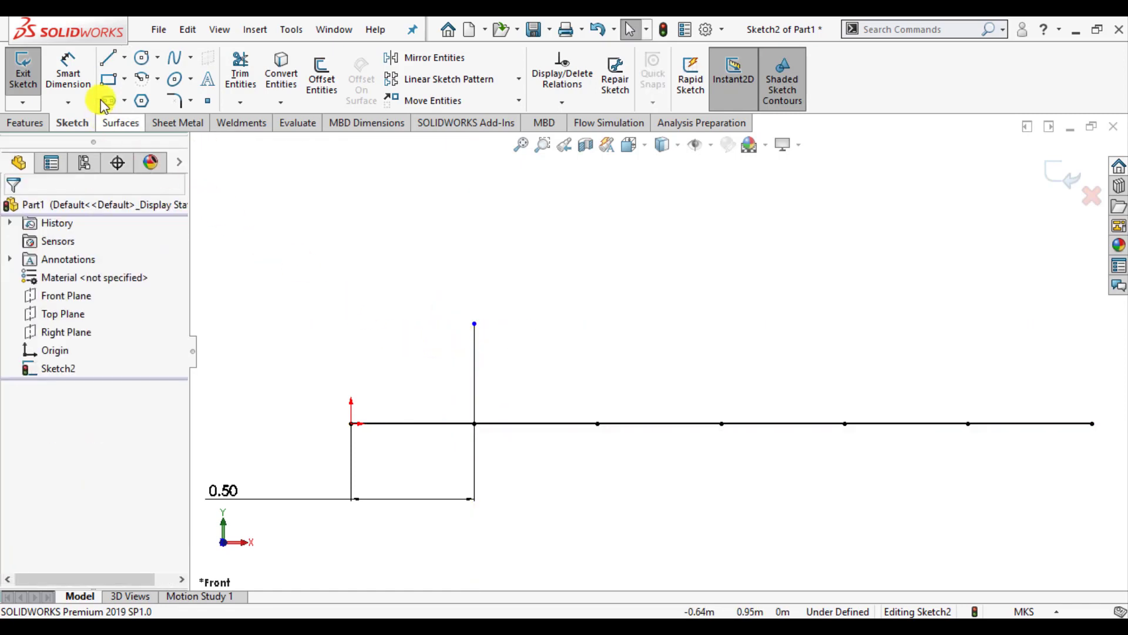
- Sketch vertical lines upward from the baseline's middle joint, about 0.86 m high, and from the second joint, about 0.62 m high
click(109, 59)
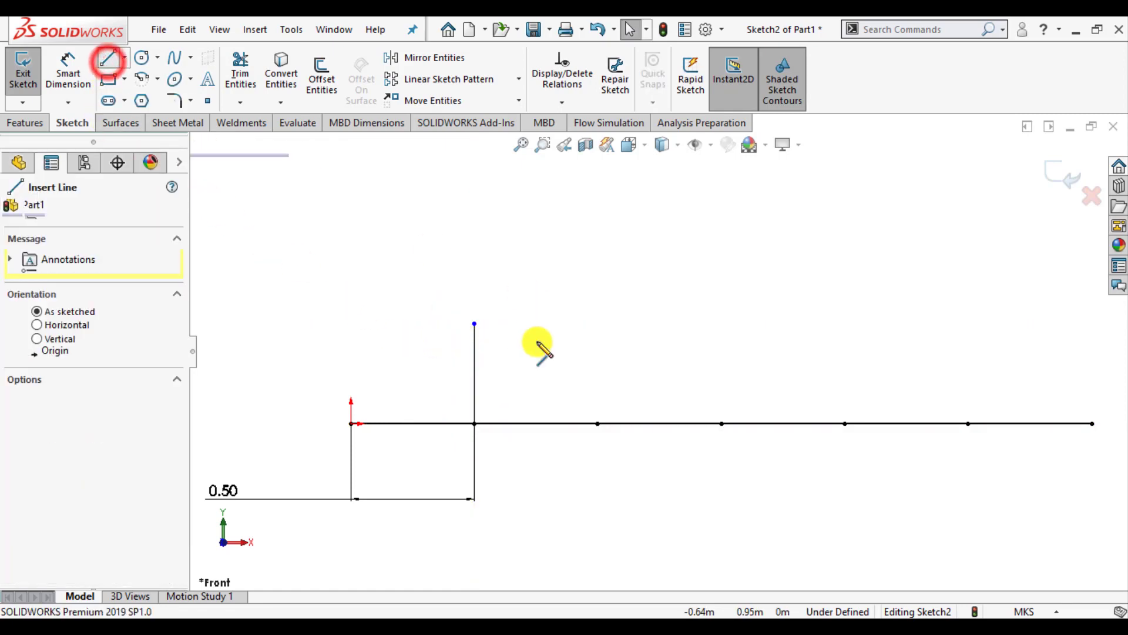
click(721, 423)
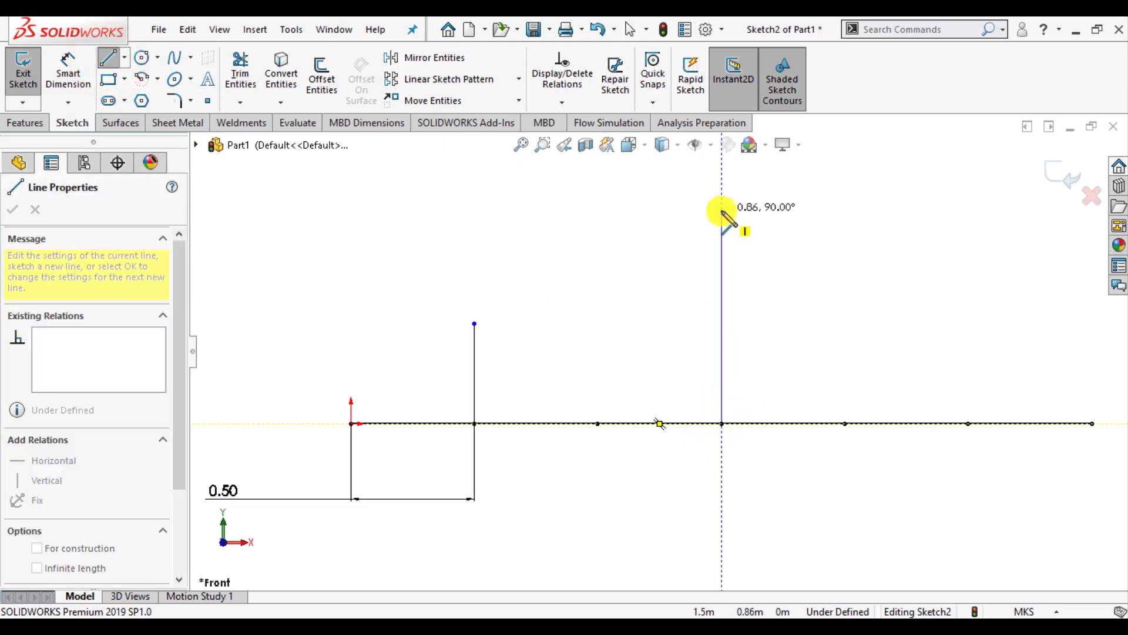
click(721, 211)
double_click(625, 523)
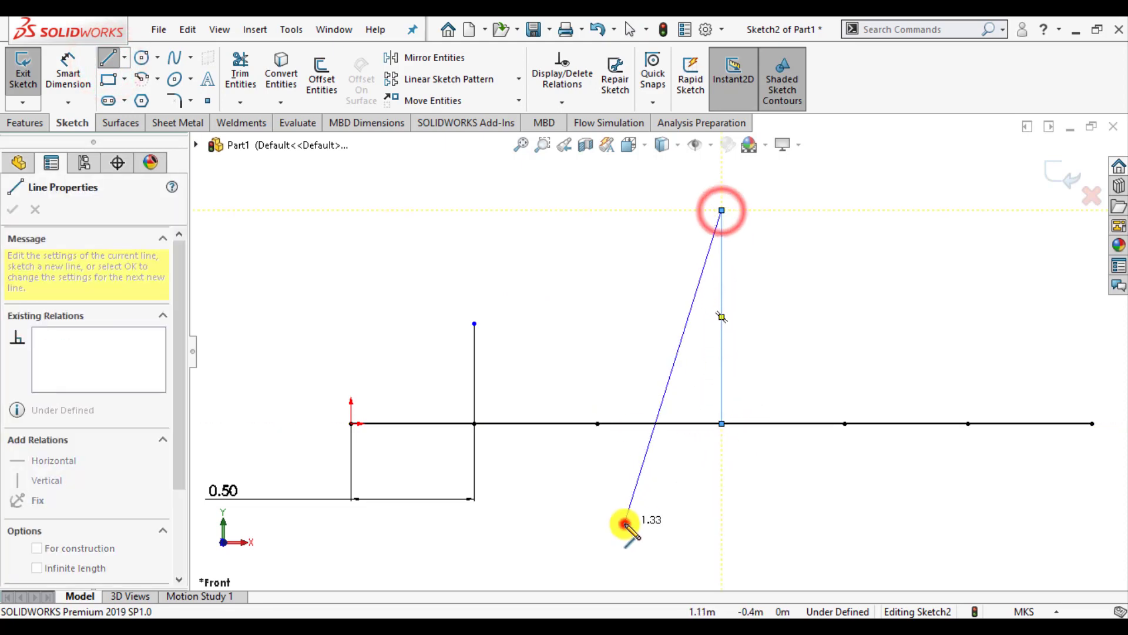
click(597, 423)
click(598, 269)
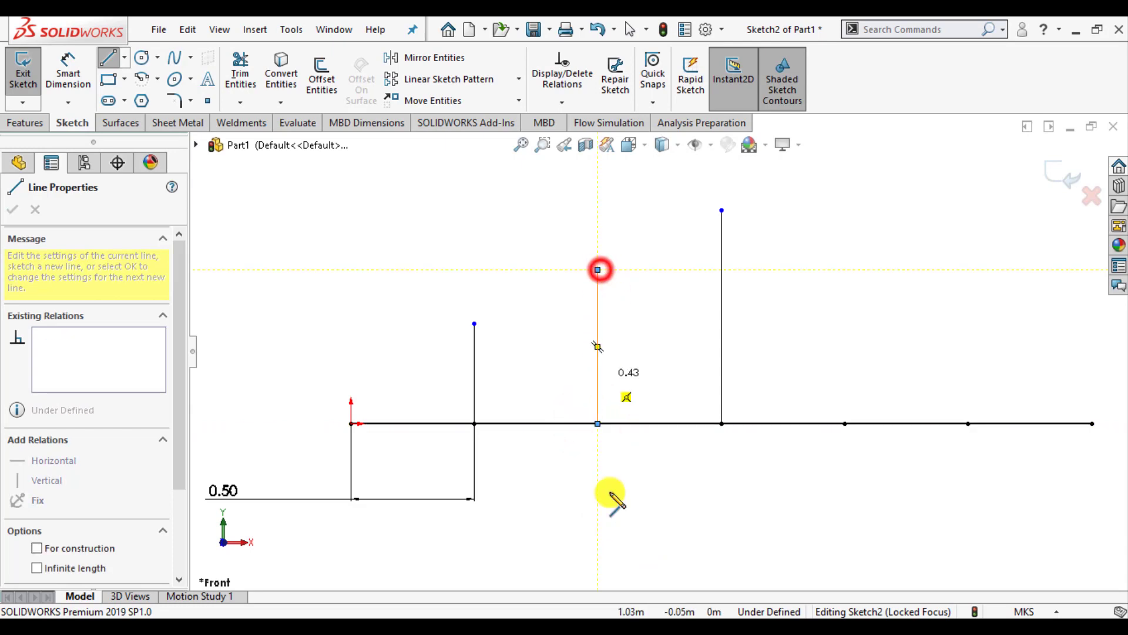
double_click(608, 530)
- Sketch vertical lines upward from the fourth joint, about 0.62 m high, and from the fifth joint, about 0.4 m high
click(845, 423)
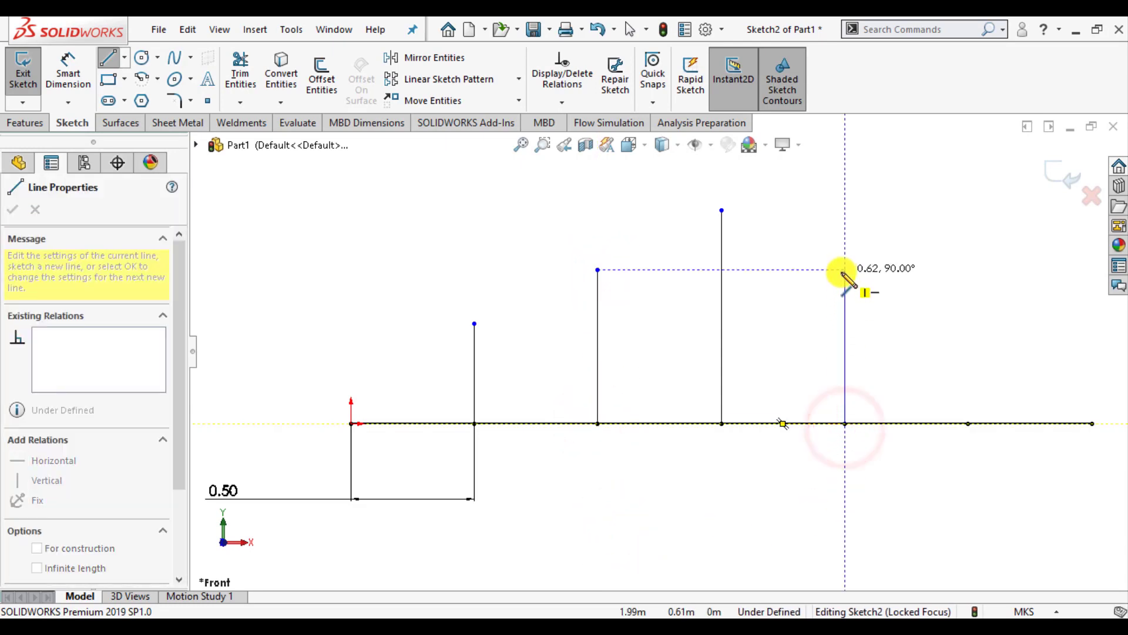
click(844, 270)
double_click(777, 538)
click(968, 423)
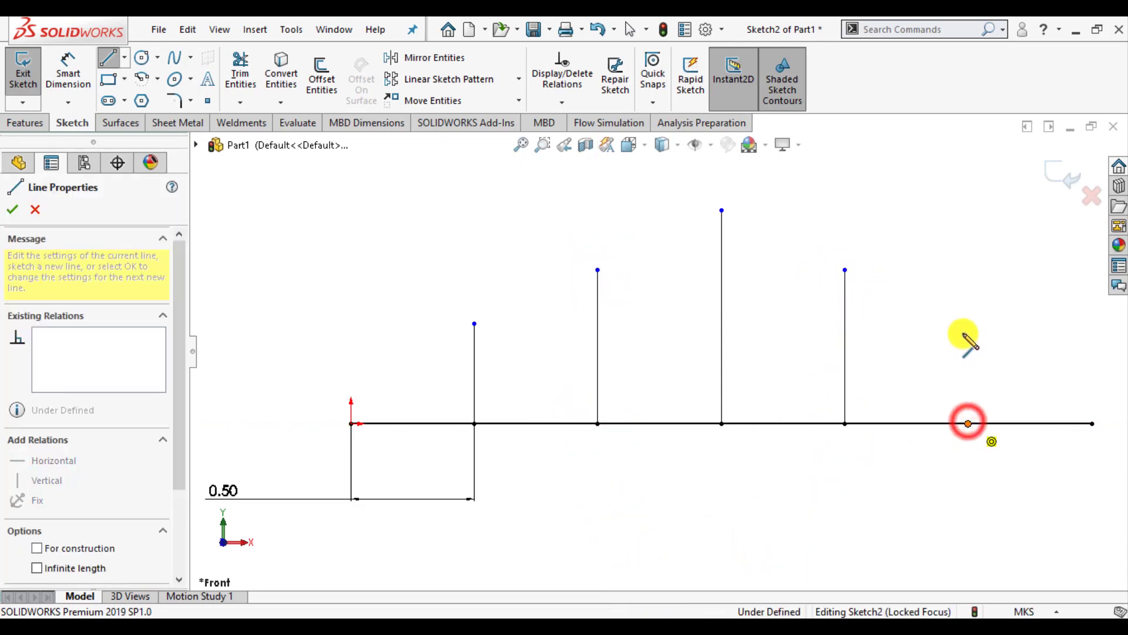
click(968, 324)
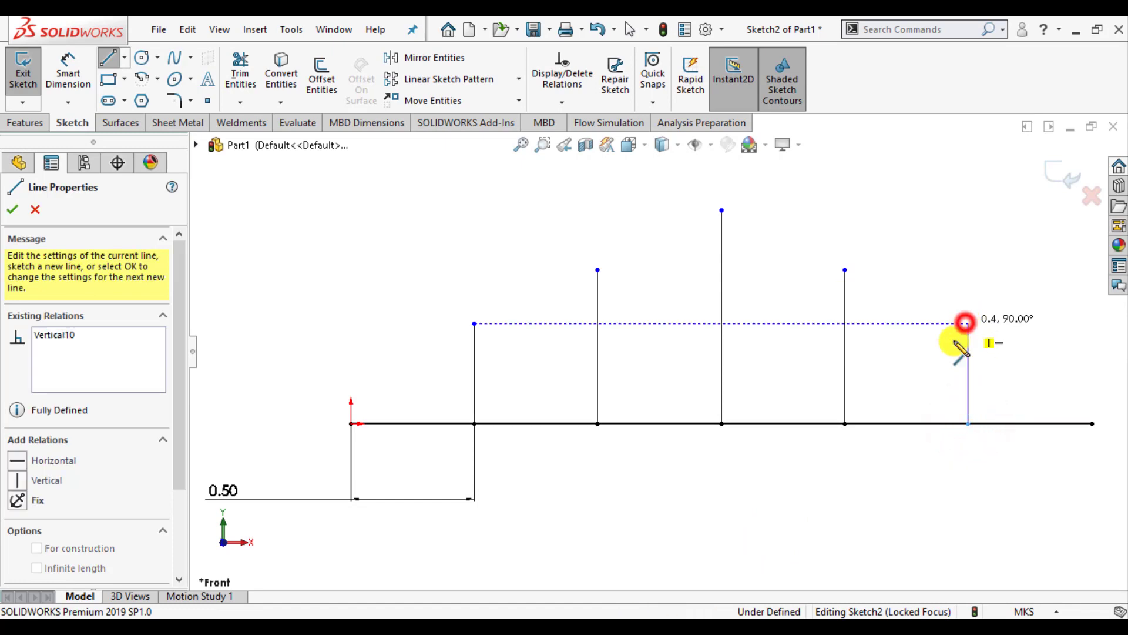
key(Escape)
- Apply an Equal relation to the two outermost vertical lines
click(475, 386)
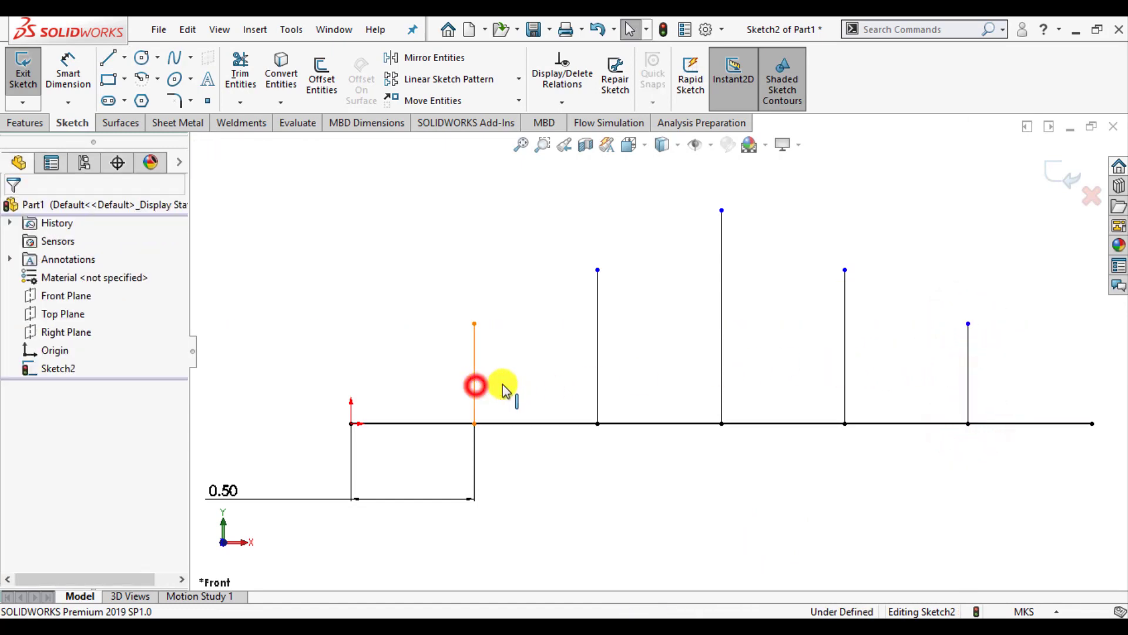
ctrl+click(970, 376)
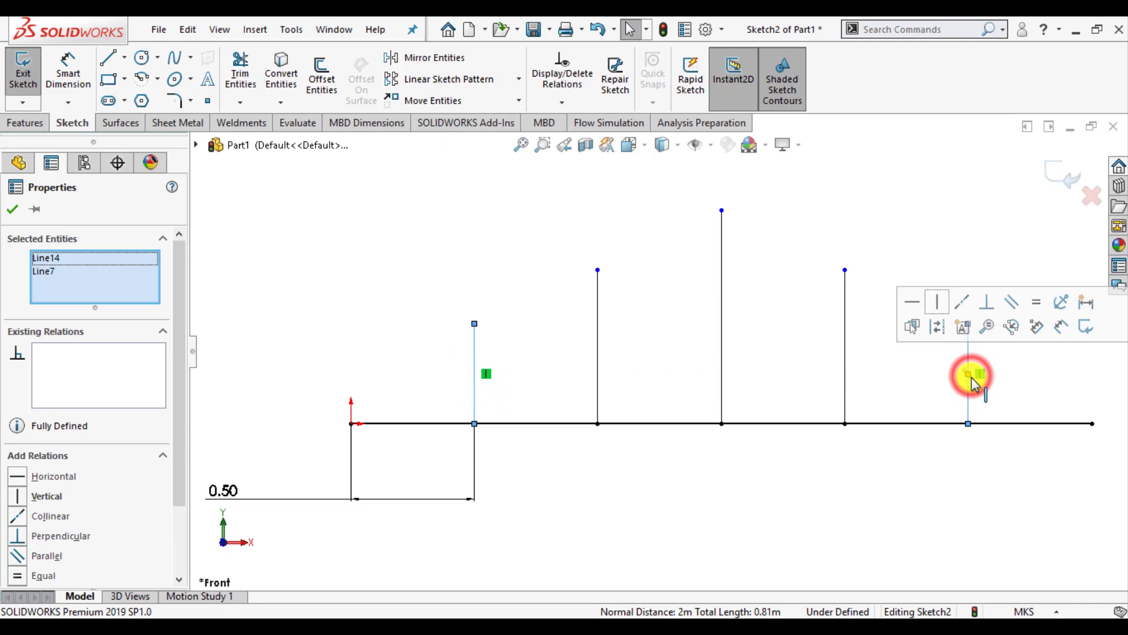
click(1036, 302)
click(13, 209)
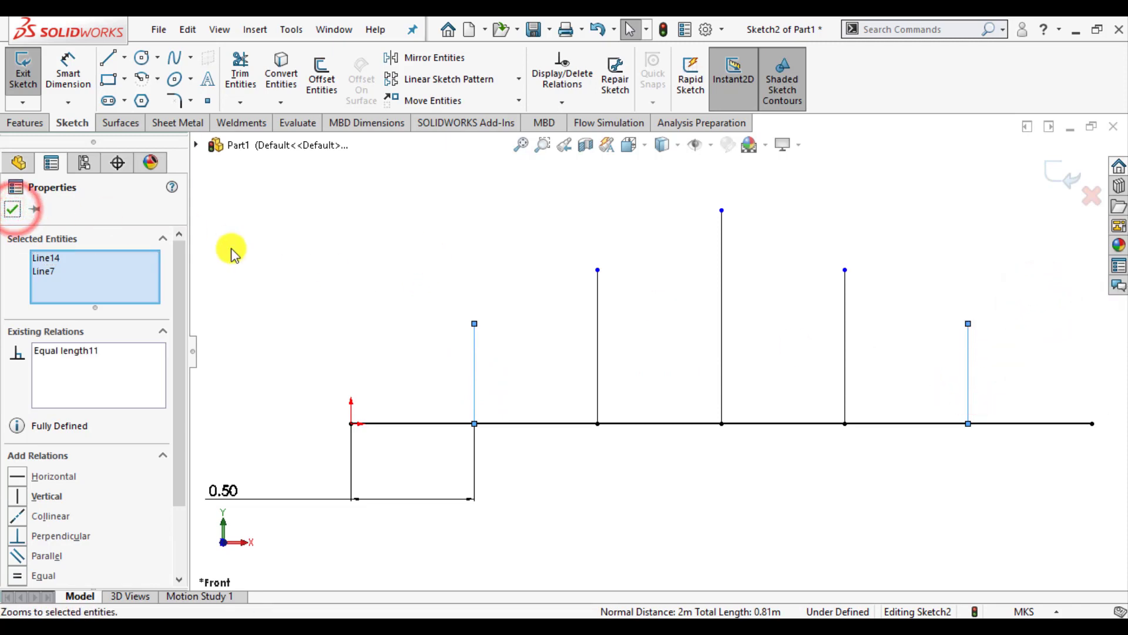
click(13, 210)
- Apply an Equal relation to the two vertical lines flanking the central one
click(596, 327)
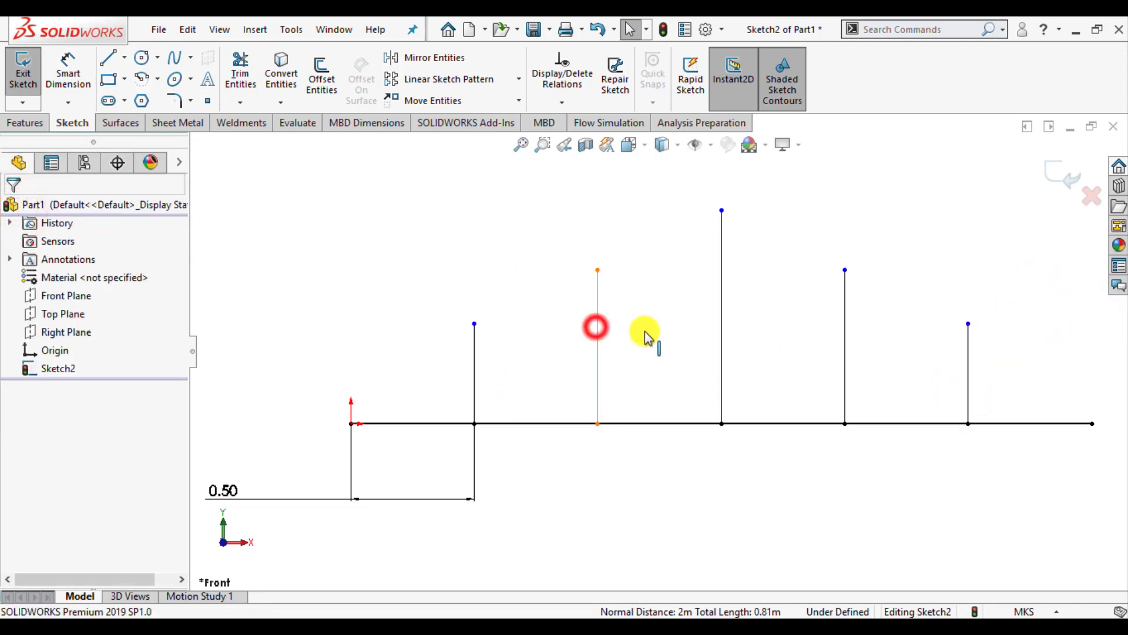
ctrl+click(849, 353)
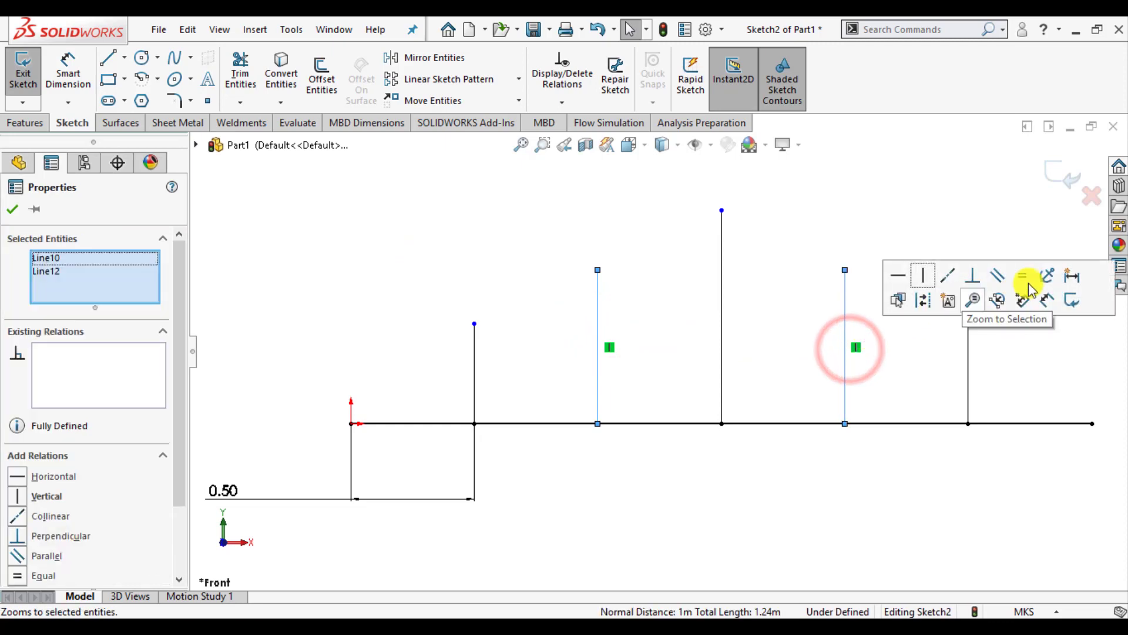
click(1018, 275)
click(15, 209)
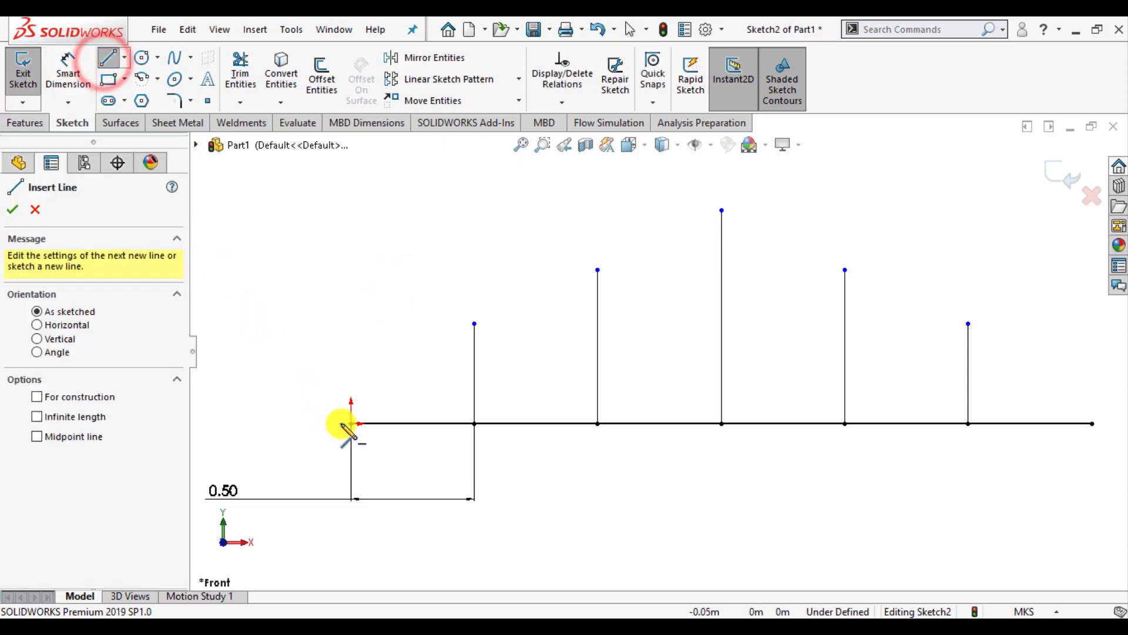
key(Escape)
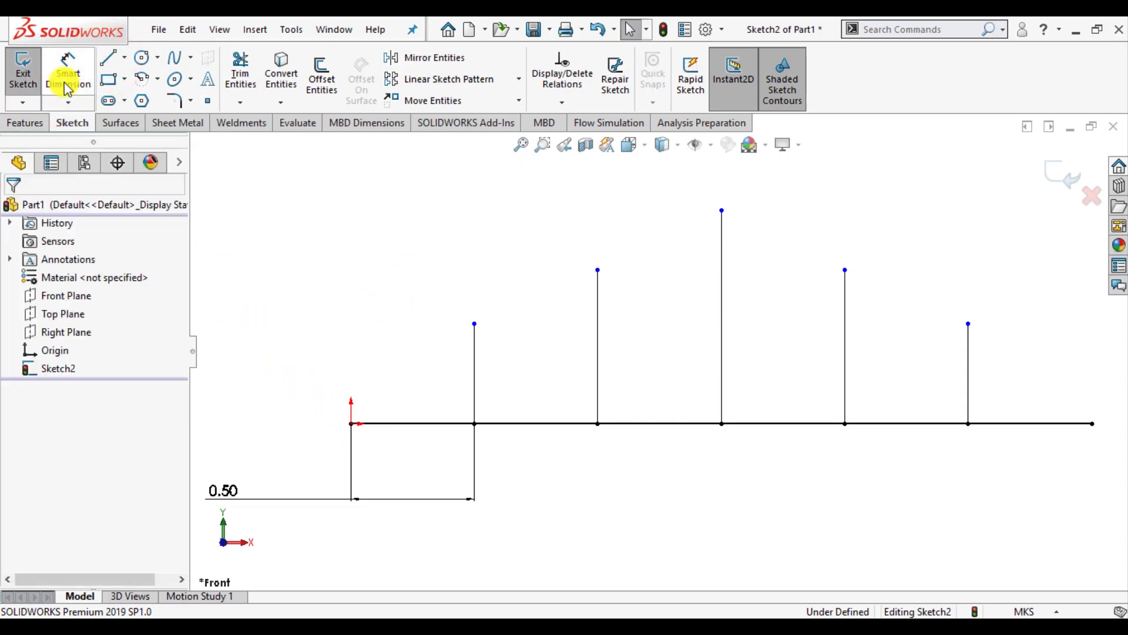
- Dimension the first vertical line from the origin and set its height to 0.5 m
click(68, 72)
click(470, 405)
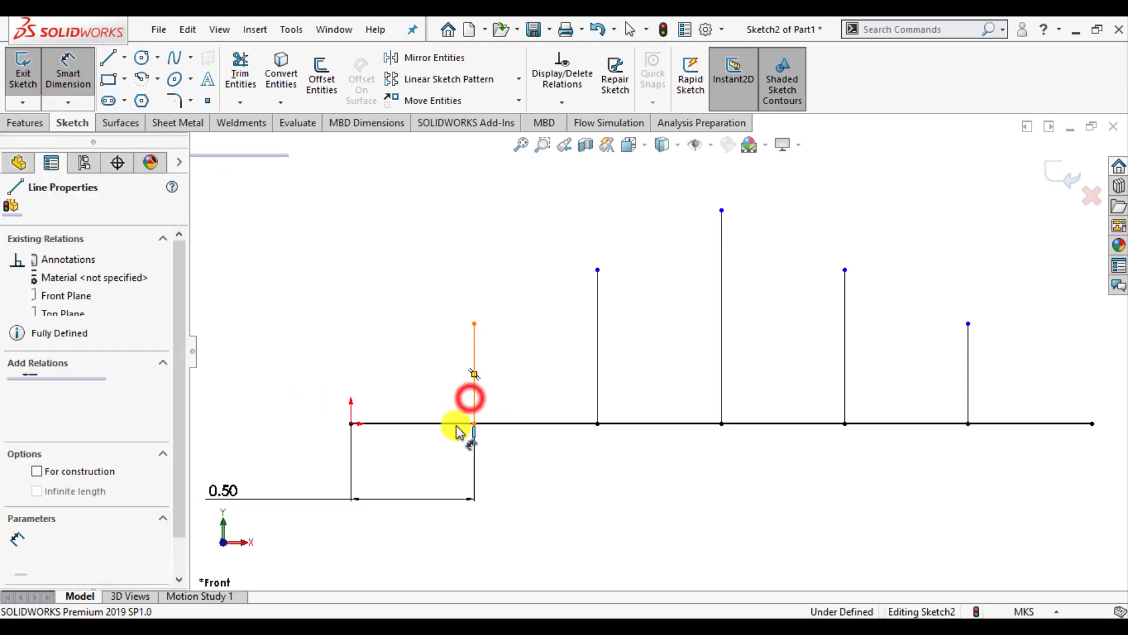
click(438, 466)
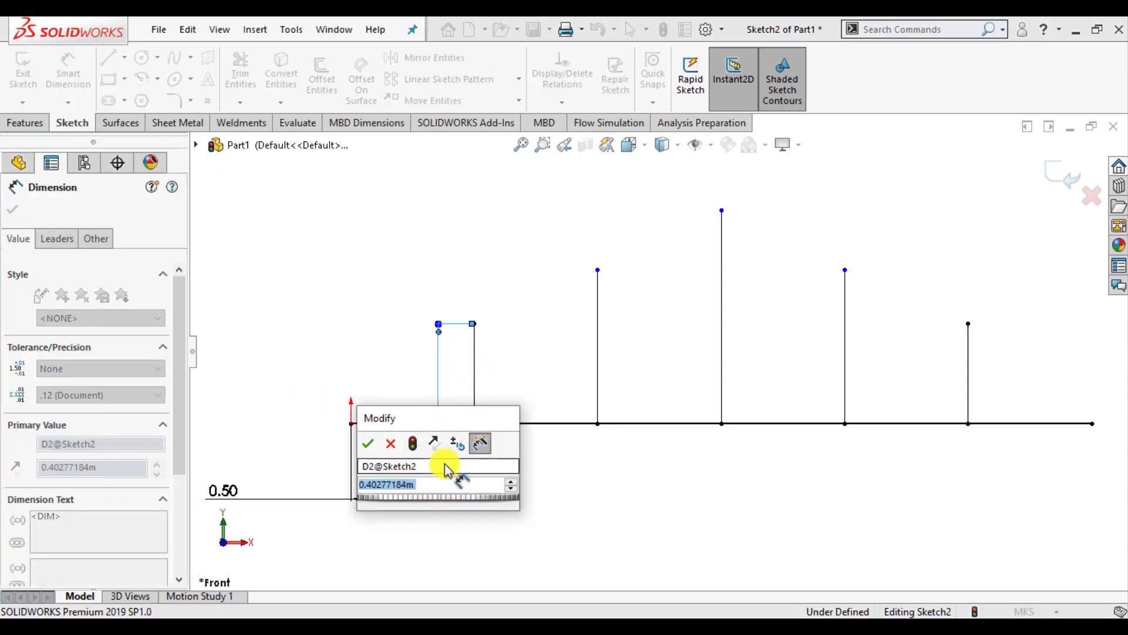
text(.5)
key(Return)
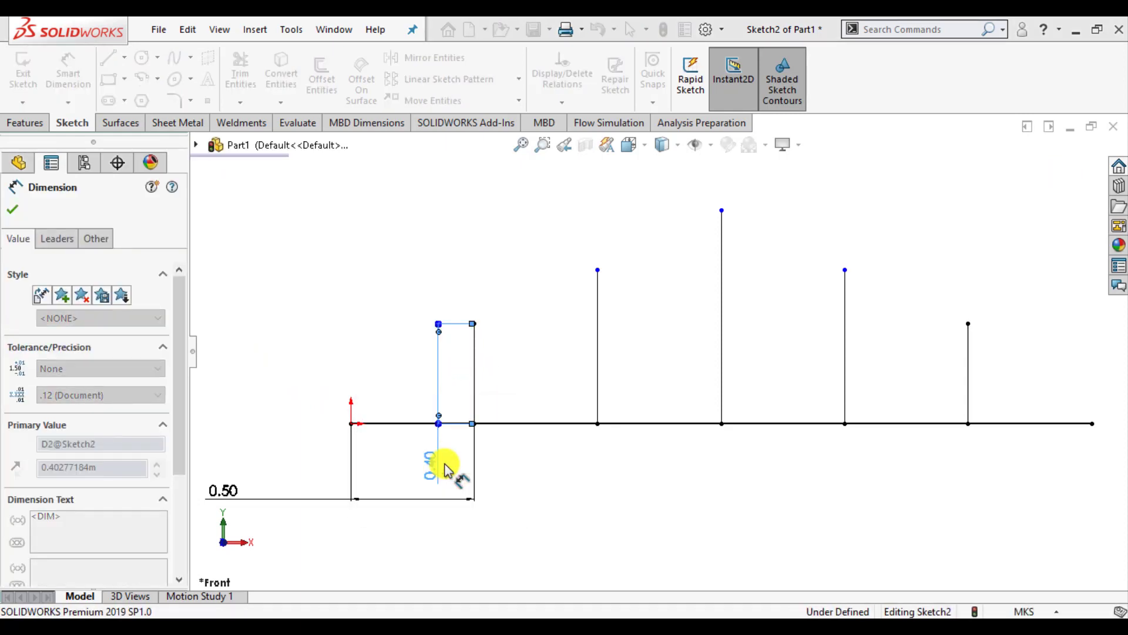
- Dimension the vertical line at the second joint with a height of 0.75 m
click(596, 376)
click(540, 483)
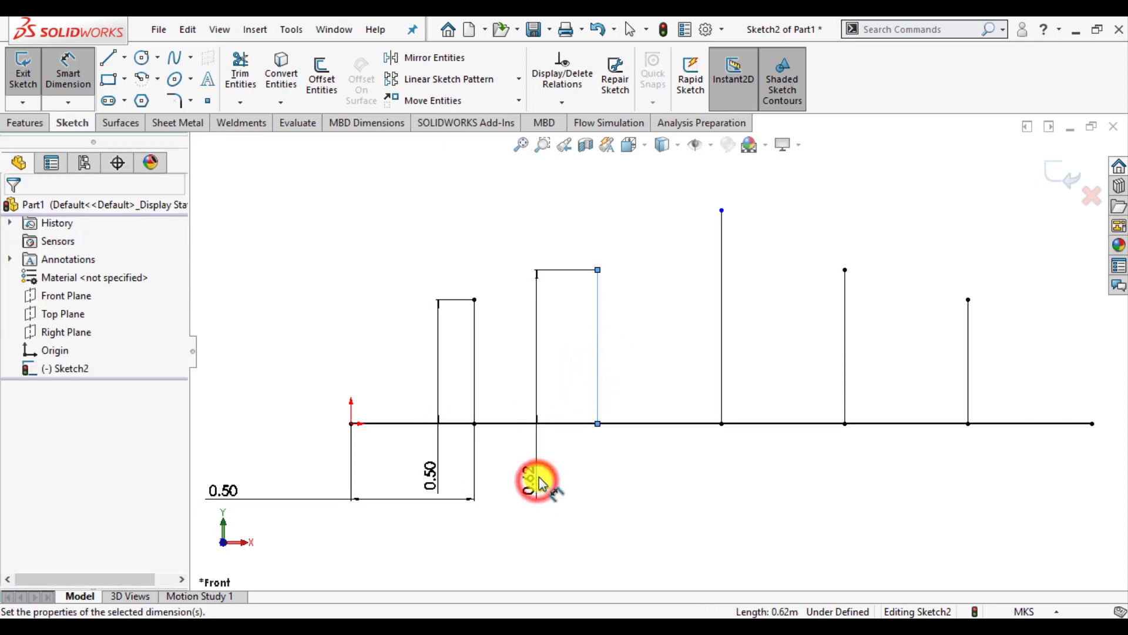
text(.75)
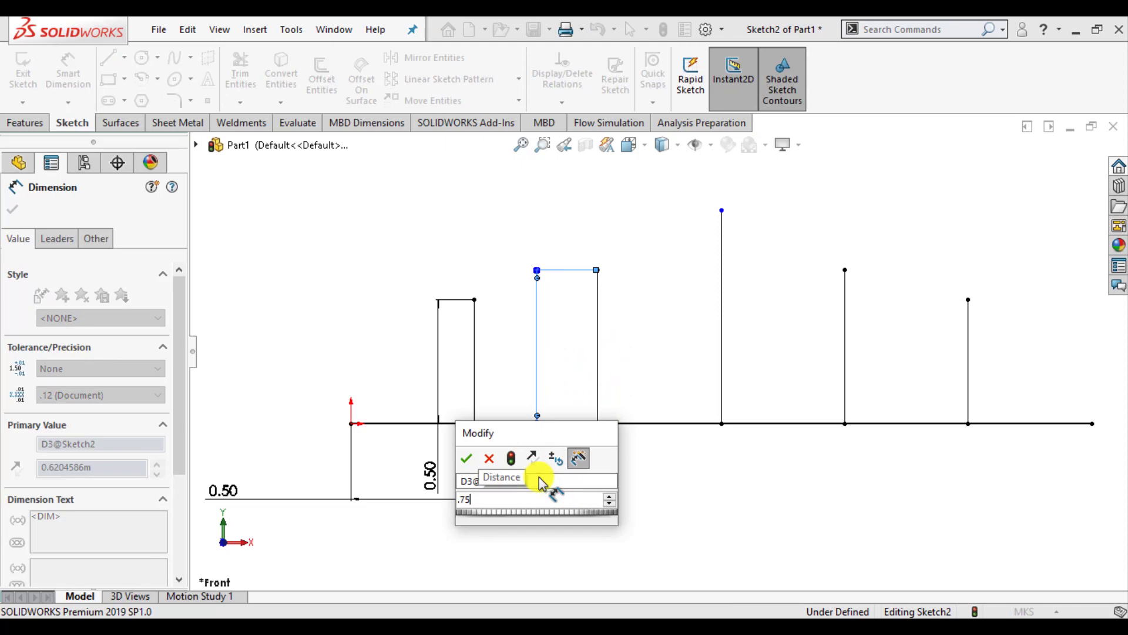
key(Return)
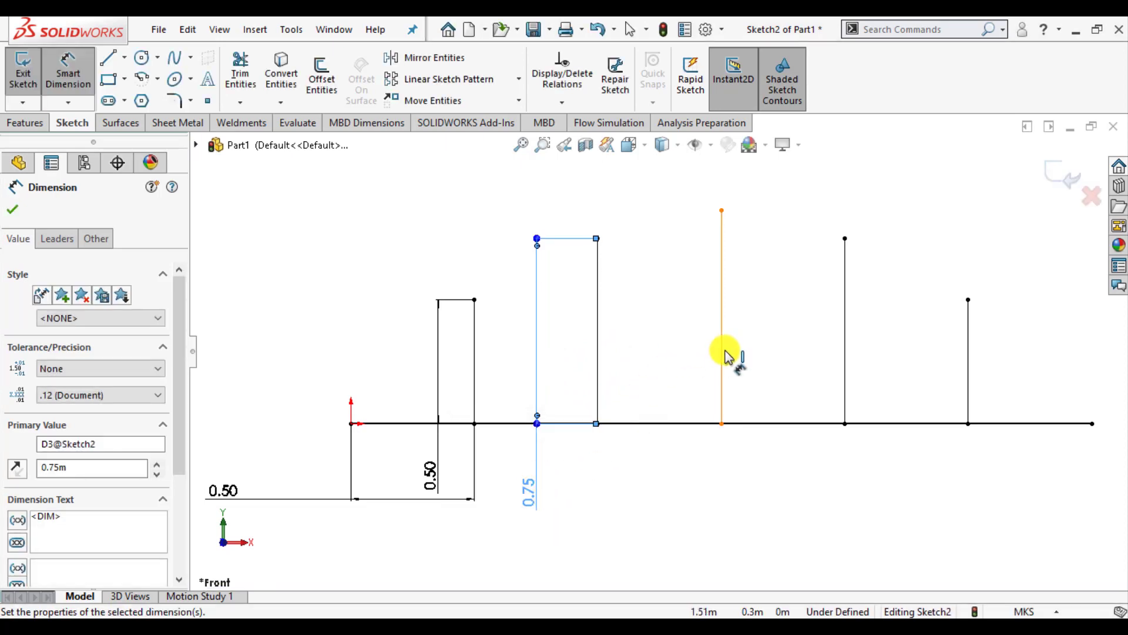
- Dimension the central vertical line with a height of 0.9 m and finish dimensioning
click(723, 353)
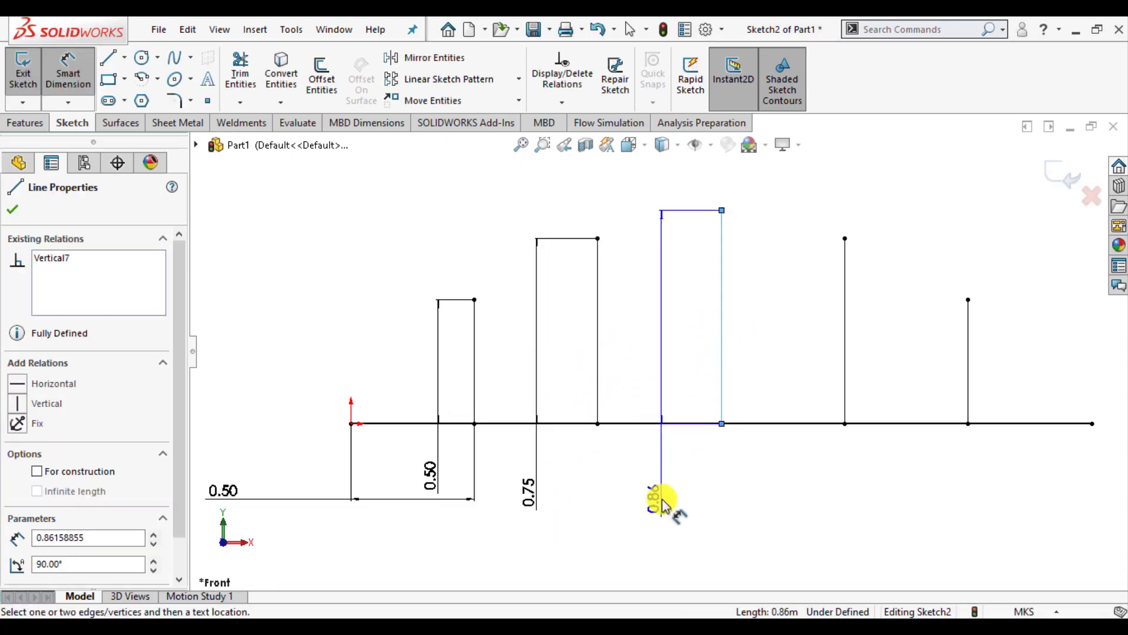
click(663, 504)
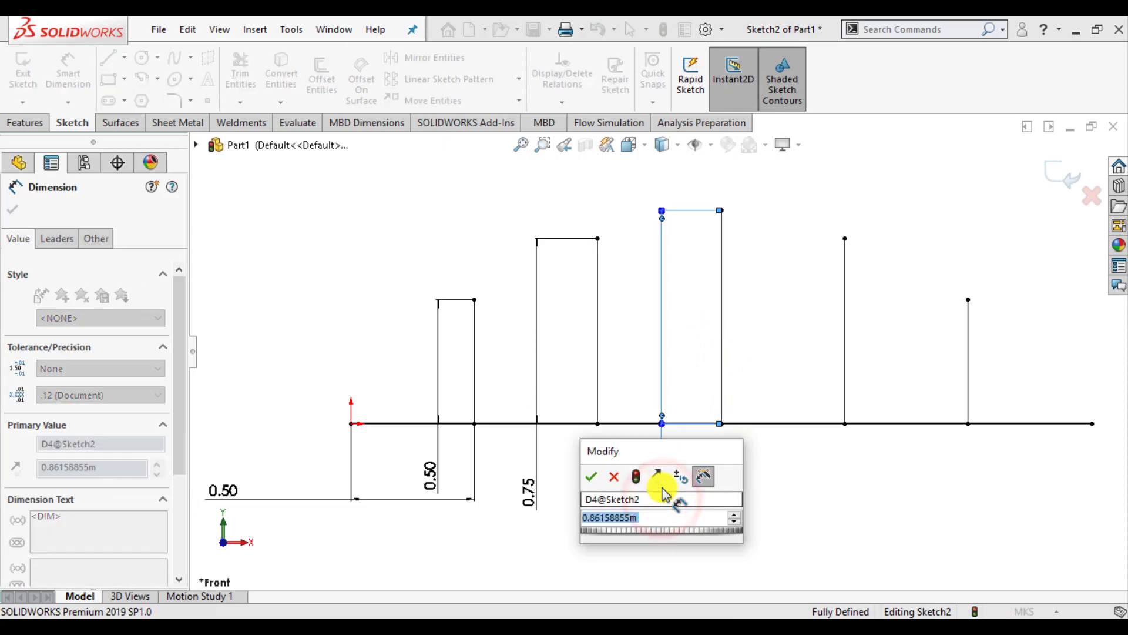
text(.9)
key(Return)
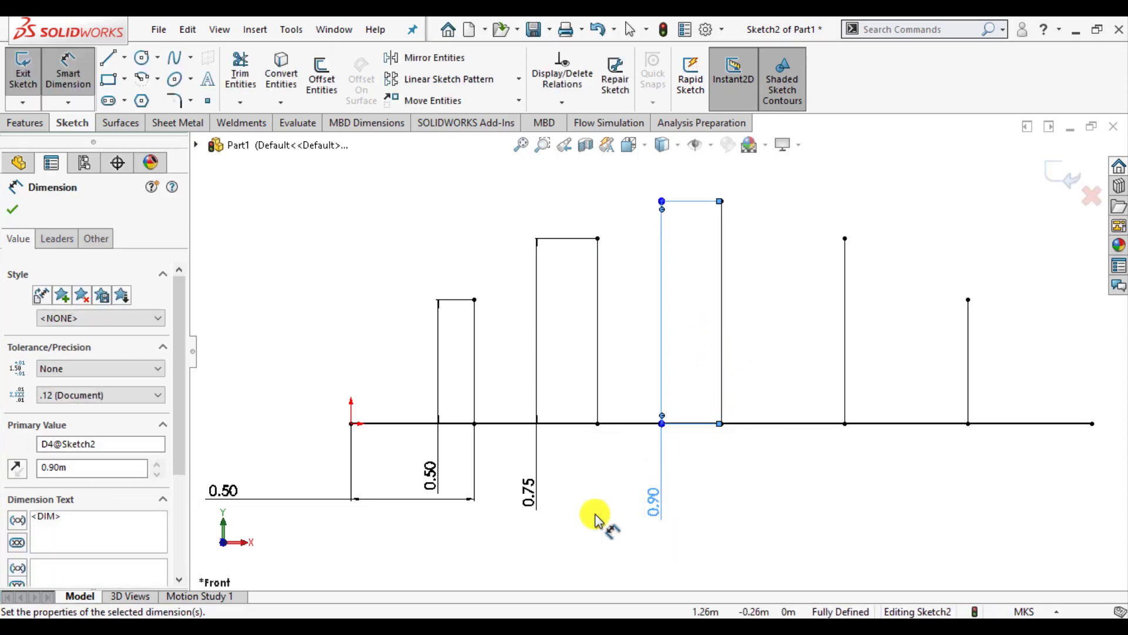
click(14, 212)
click(330, 269)
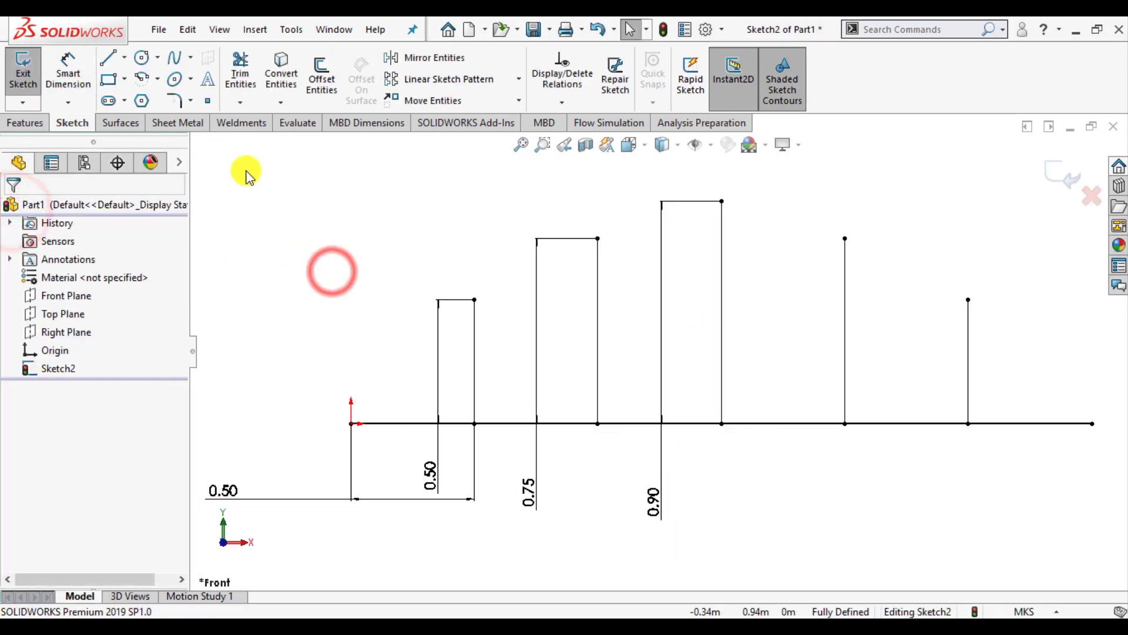
- Sketch the left half of the top chord from the origin through the tops of the first and second verticals to the central vertical's top
click(351, 423)
click(474, 300)
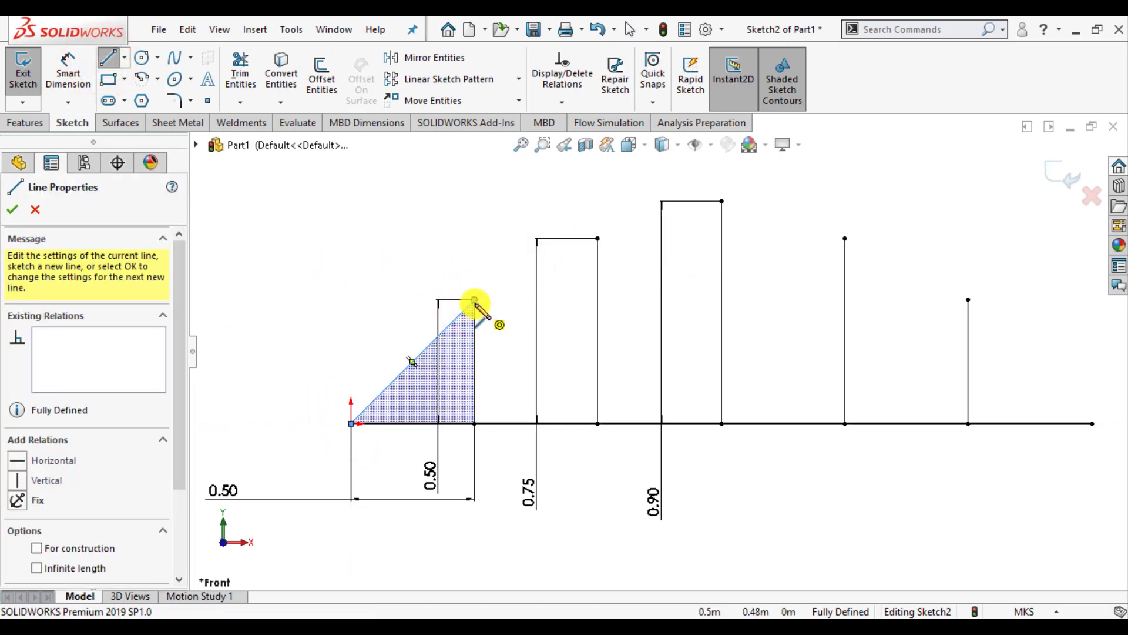
click(598, 238)
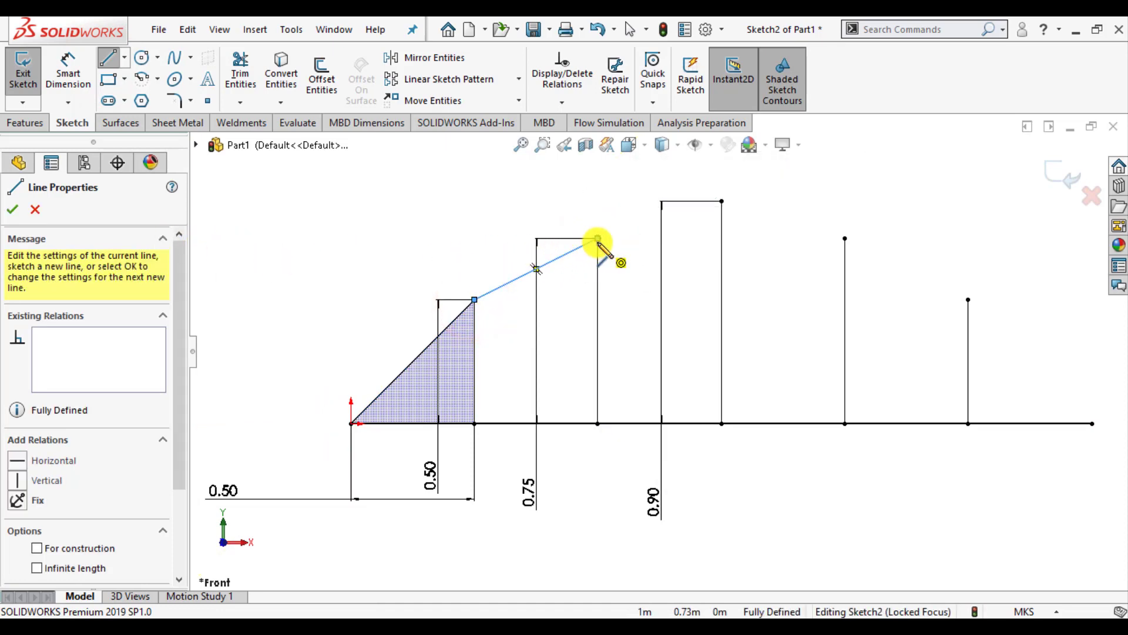
click(598, 238)
click(721, 201)
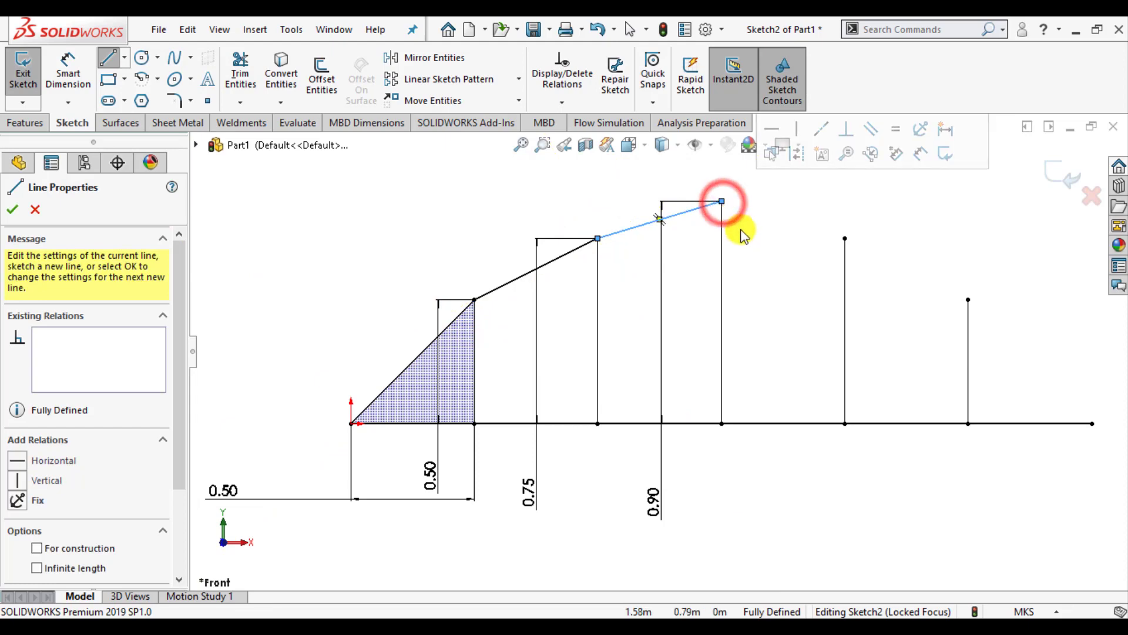
- Sketch top chord lines from the central vertical down across the fourth and fifth verticals to the baseline's far end
click(722, 201)
click(844, 241)
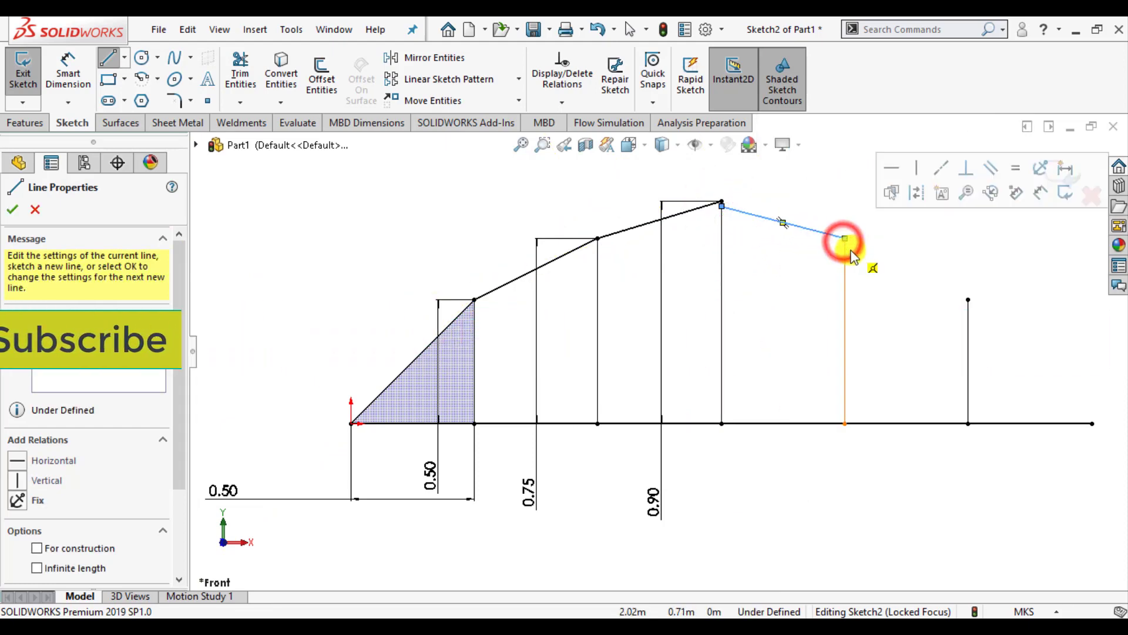
click(844, 239)
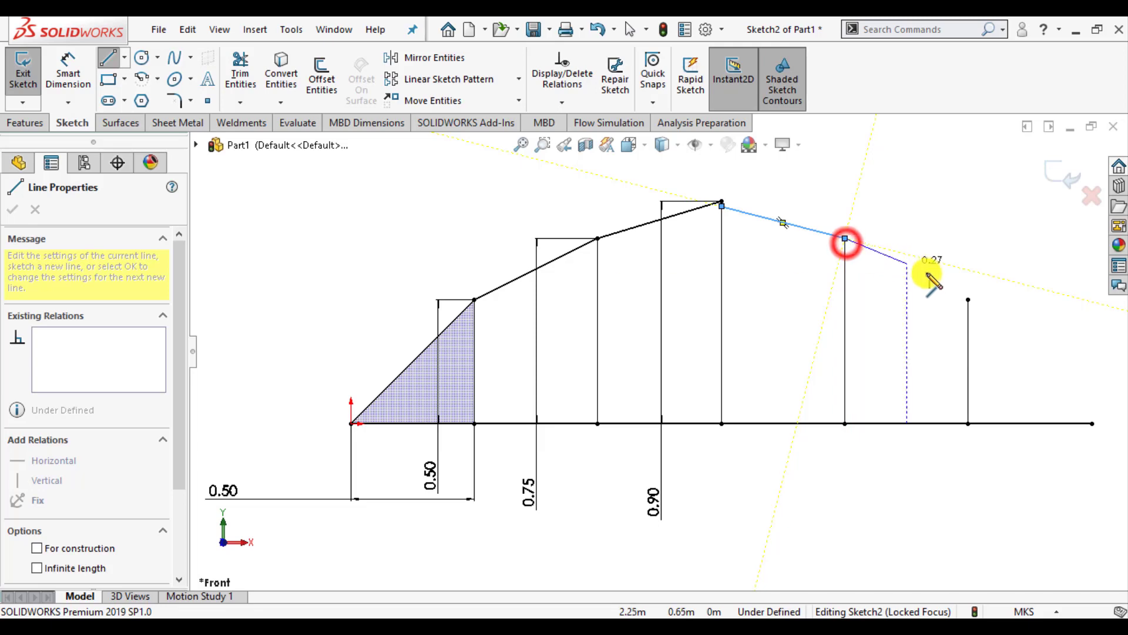
click(969, 300)
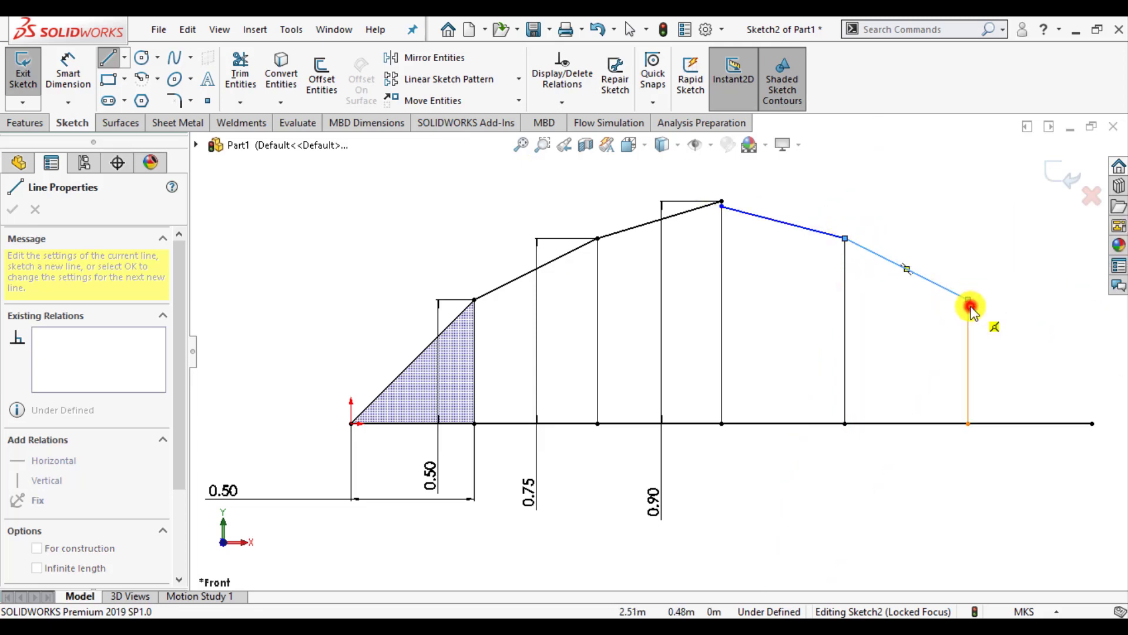
double_click(1090, 422)
key(Escape)
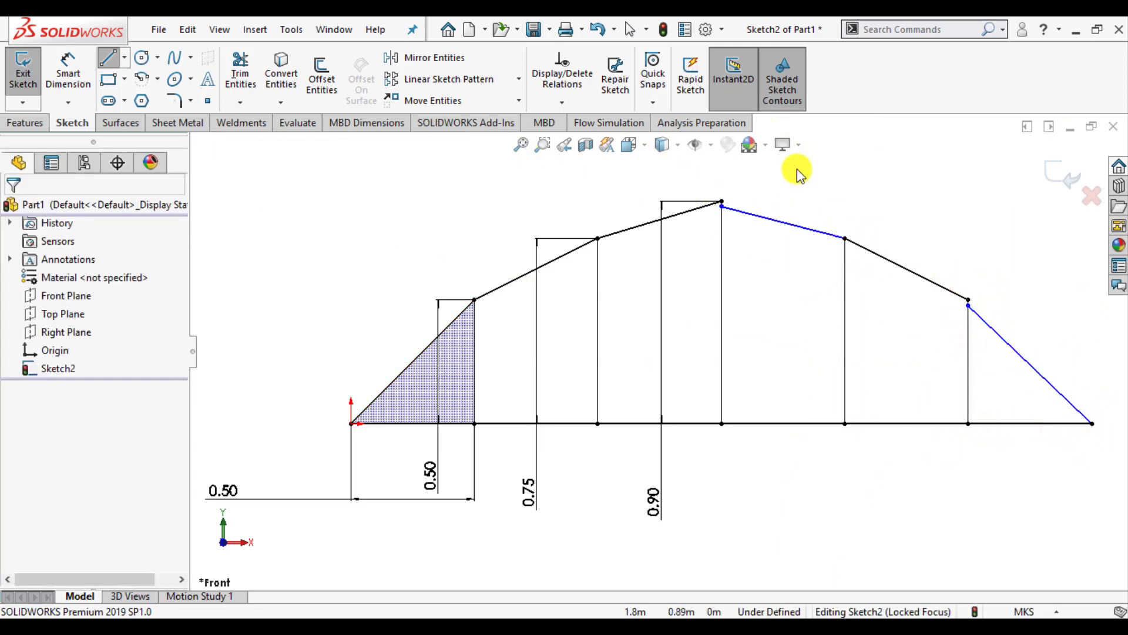
- Delete the two misaligned chord lines: central to fourth vertical, and fifth vertical to the baseline's far end
click(798, 230)
key(Delete)
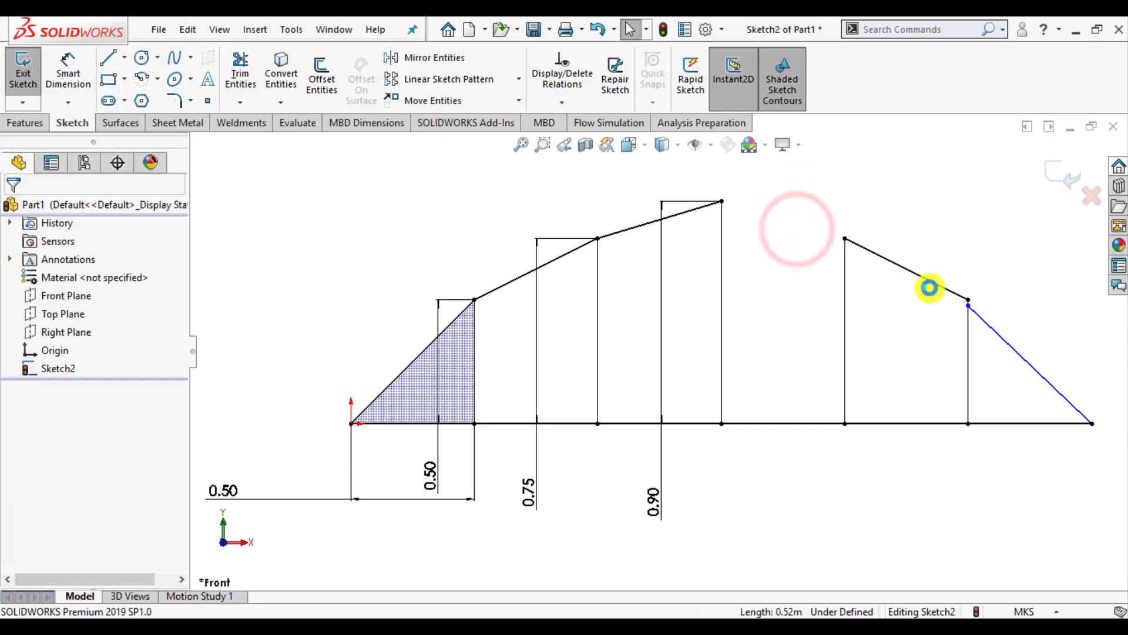
click(1019, 357)
key(Delete)
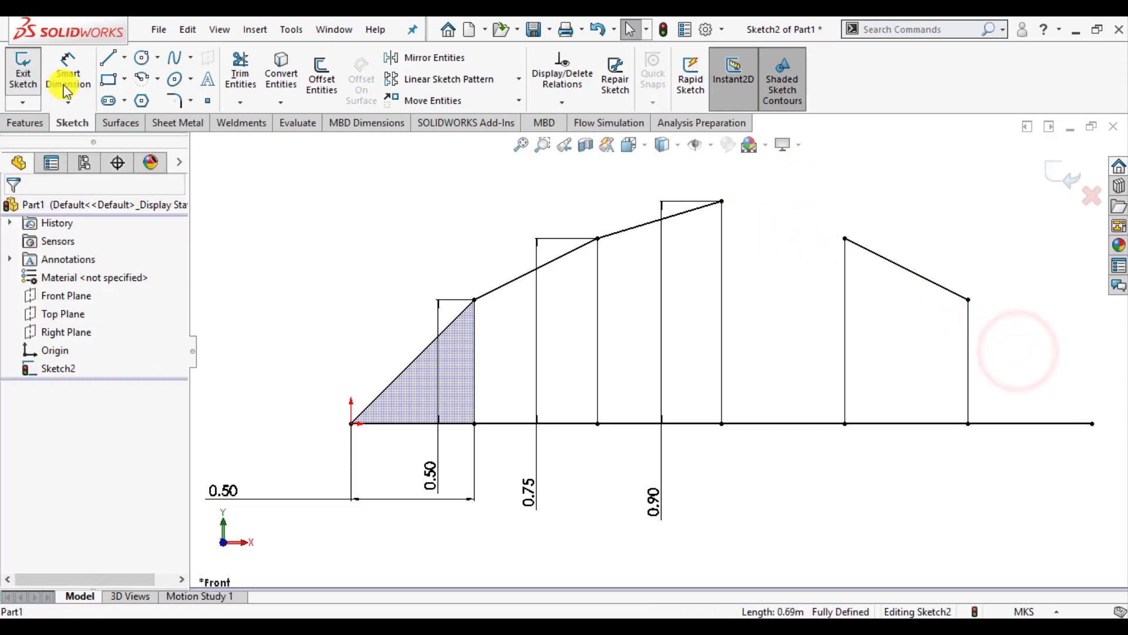
- Sketch a line joining the top endpoints of the central and fourth verticals
click(108, 57)
drag(721, 201, 845, 238)
click(797, 327)
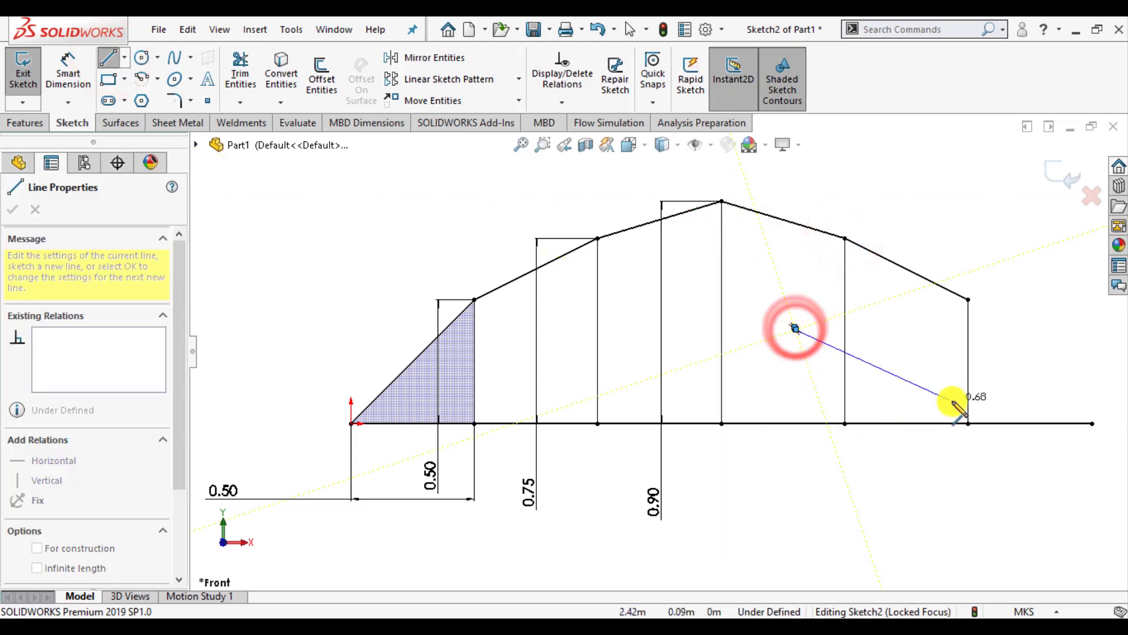
key(Escape)
drag(777, 303, 818, 361)
key(Delete)
- Sketch a line from the fifth vertical's top endpoint to the baseline's far end
click(107, 57)
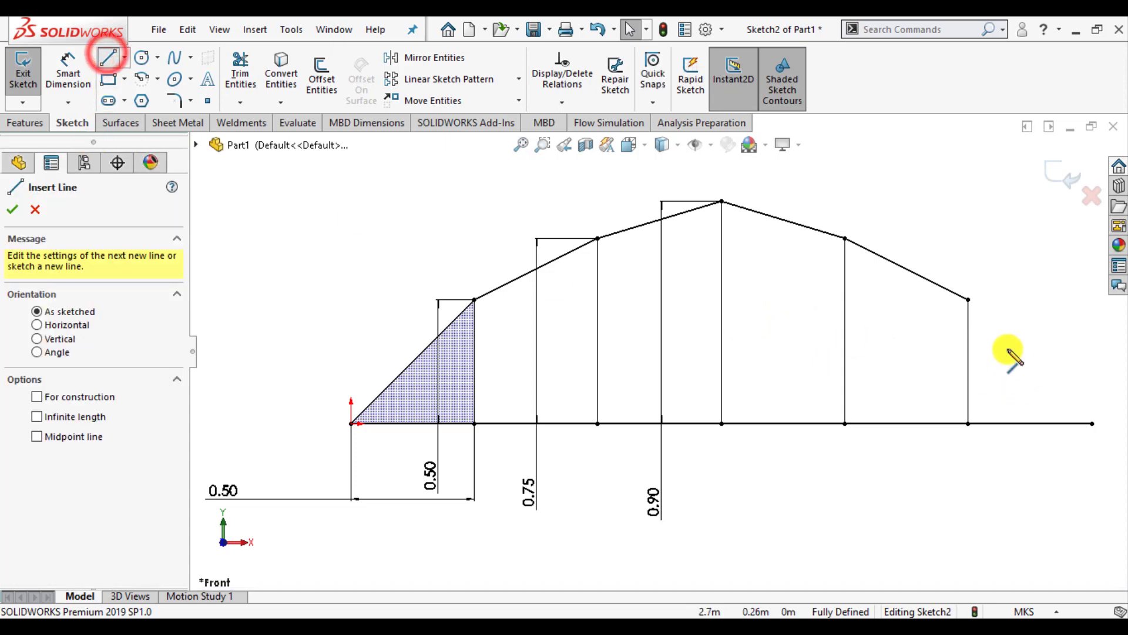
click(966, 300)
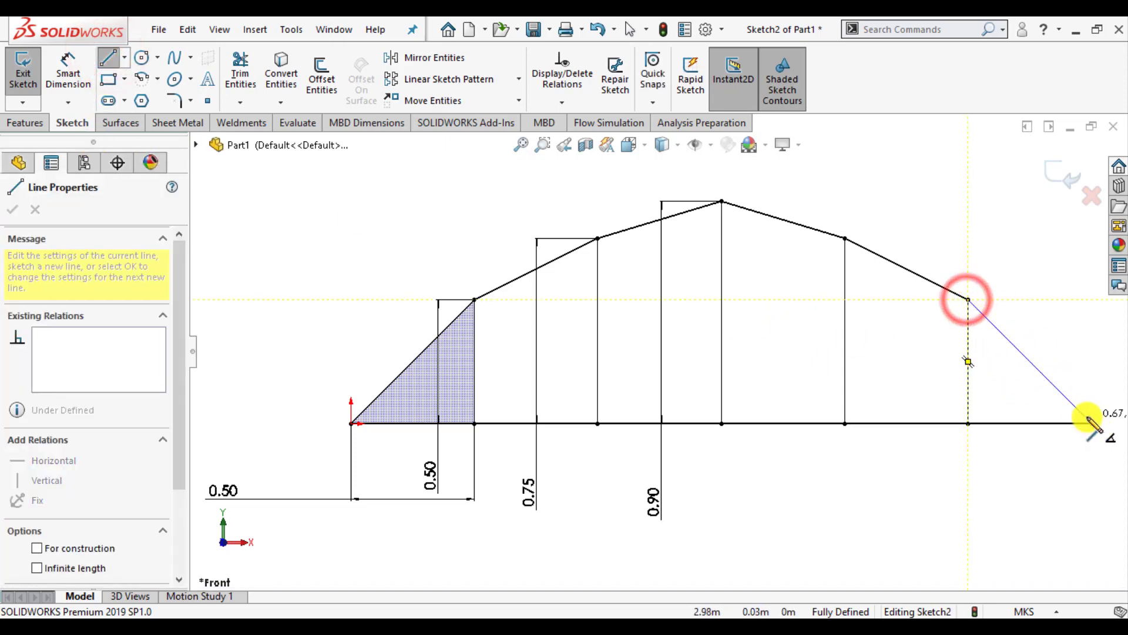
click(1092, 423)
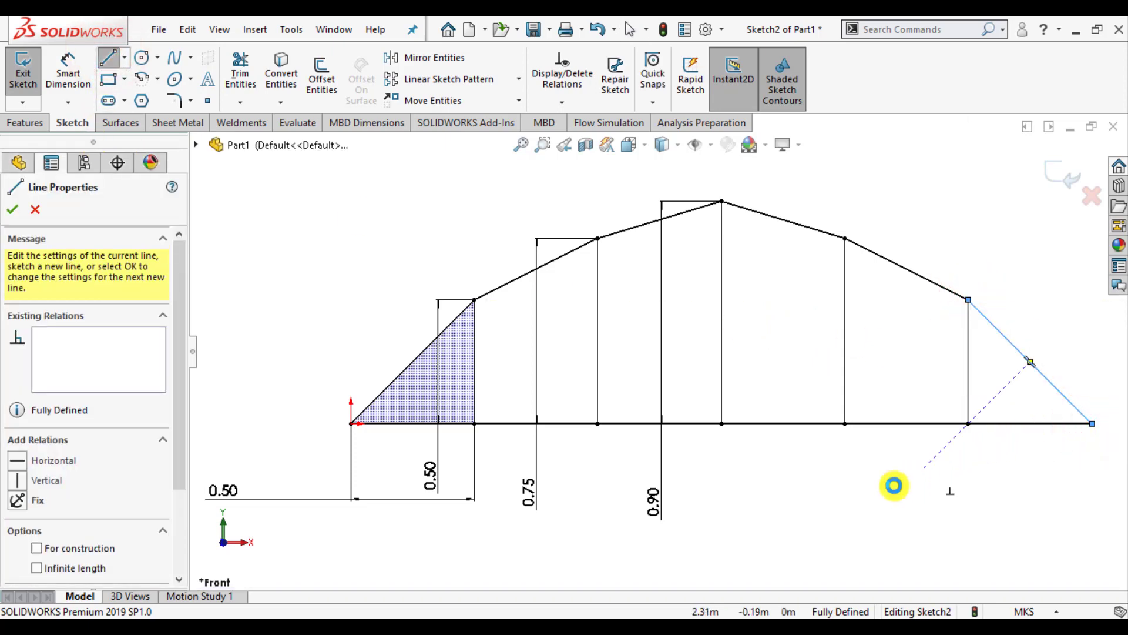
key(Escape)
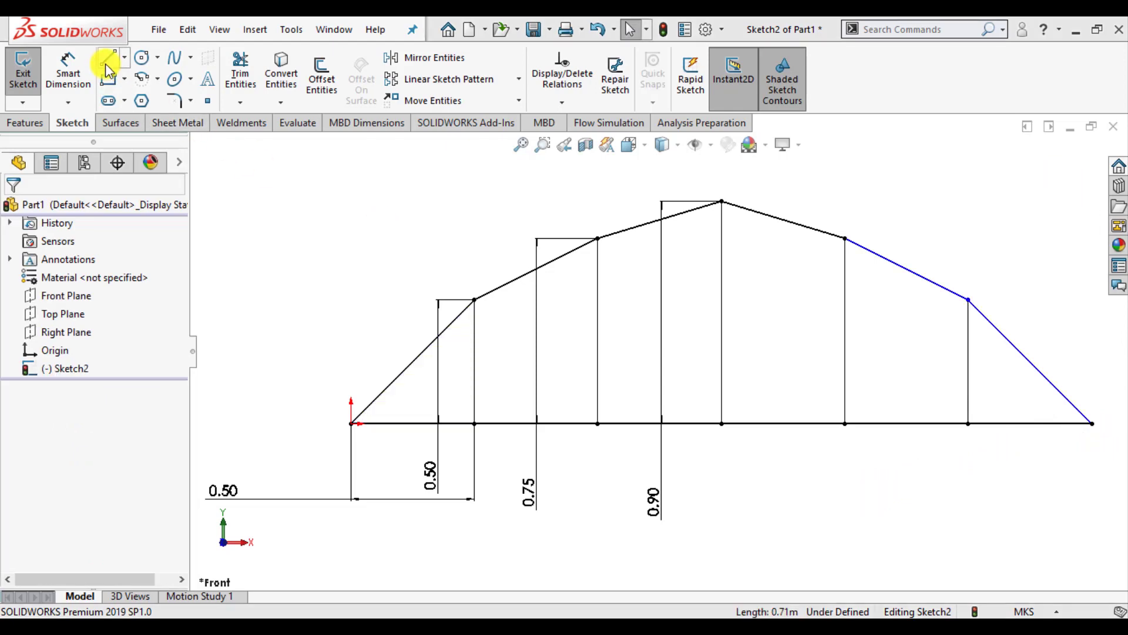
- Sketch diagonals from the fifth vertical's top to the fourth baseline joint and from the fourth vertical's top to the middle joint
click(108, 59)
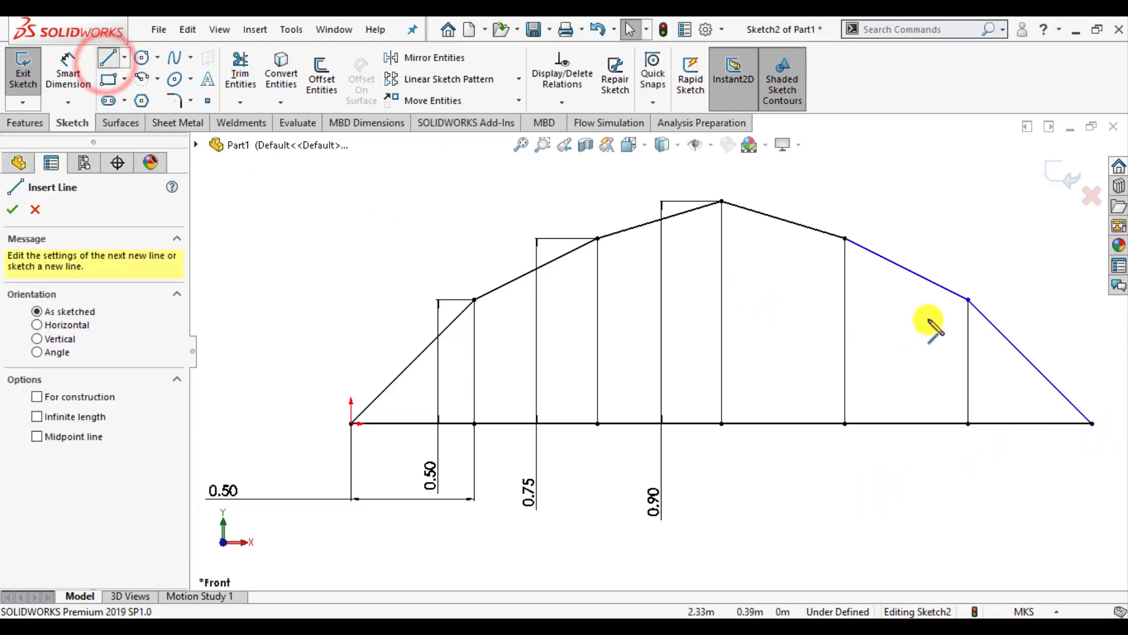
click(968, 299)
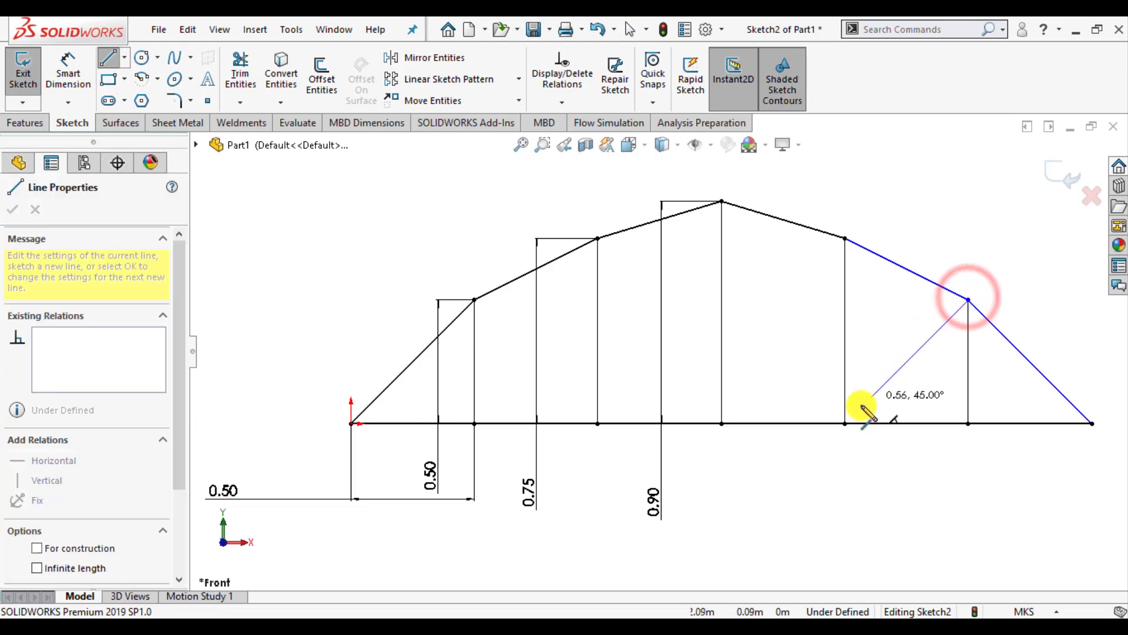
double_click(844, 423)
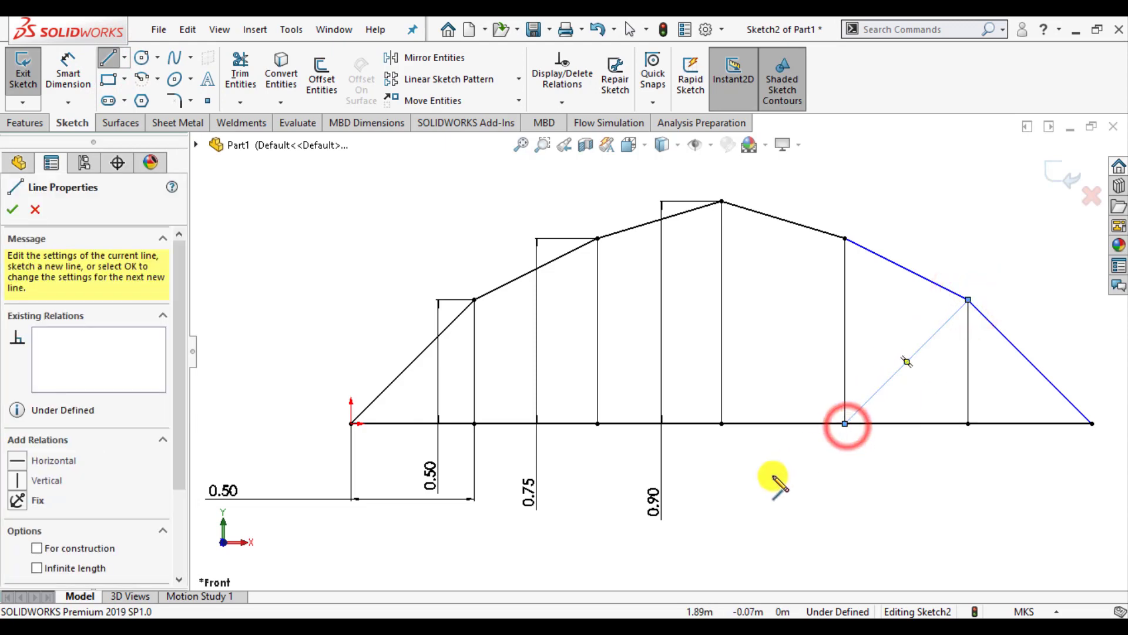
click(845, 241)
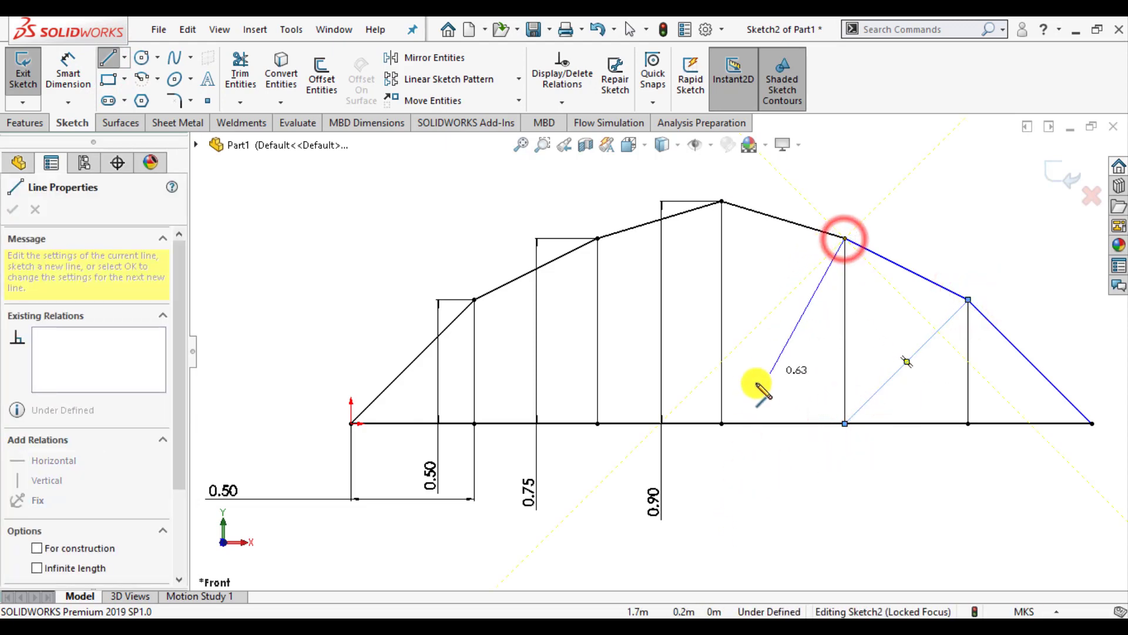
double_click(721, 423)
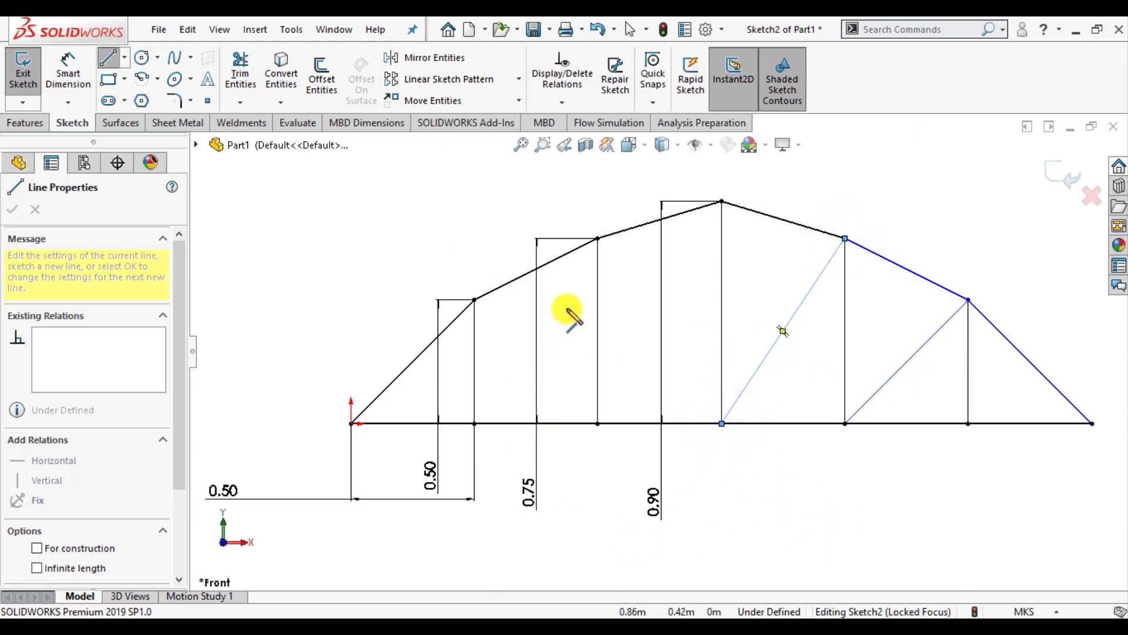
- Sketch diagonals from the first vertical's top to the second baseline joint and from the second vertical's top to the middle joint
click(475, 299)
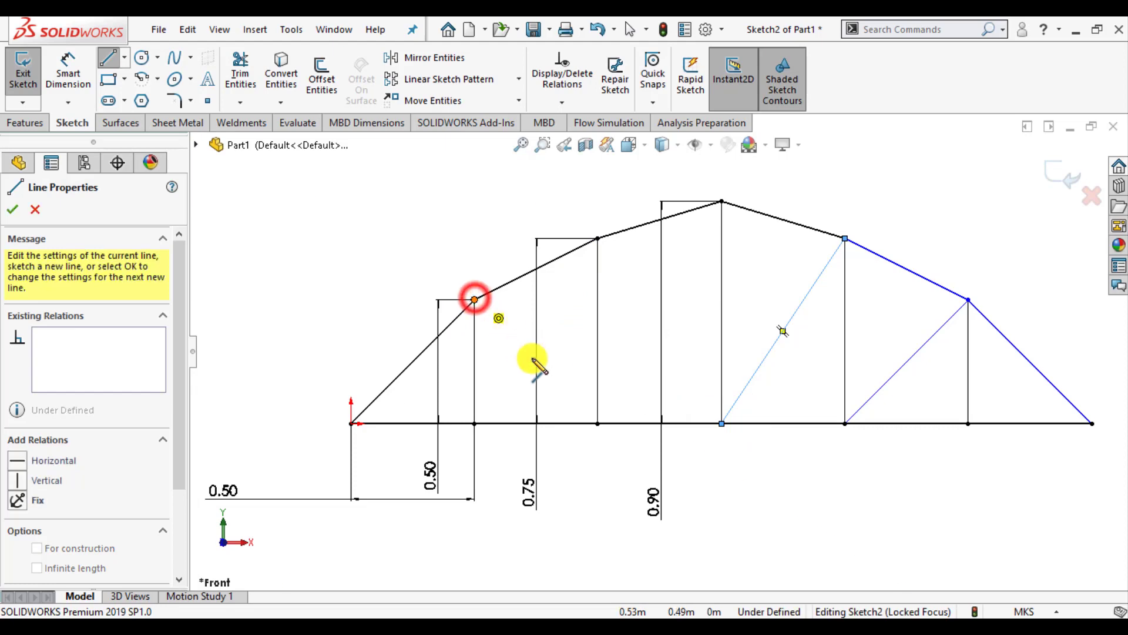
double_click(598, 423)
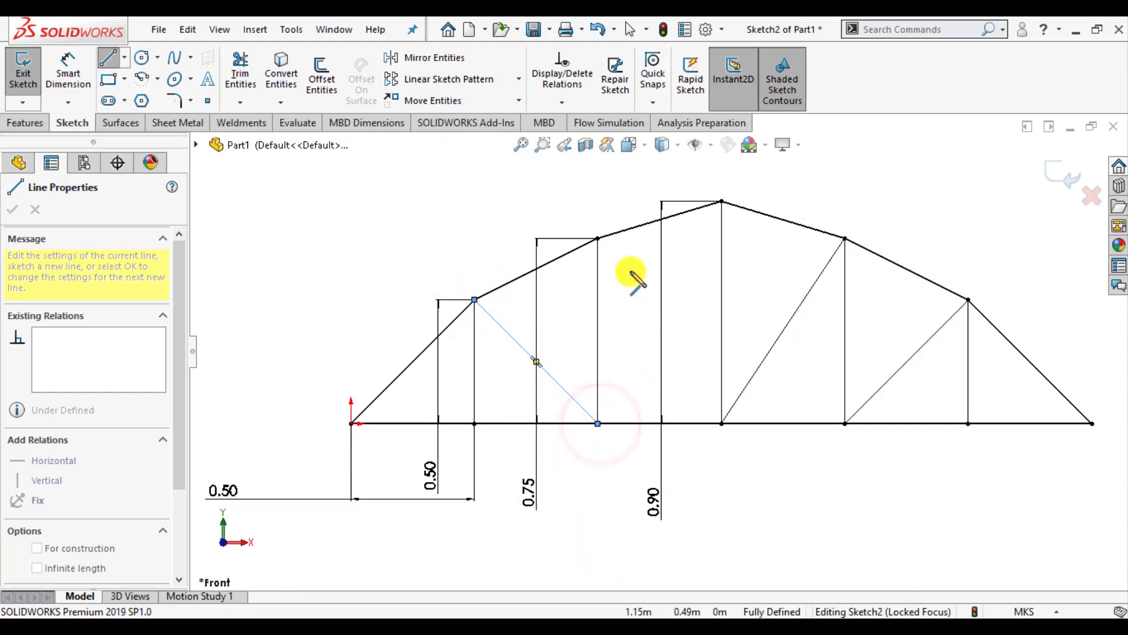
click(598, 239)
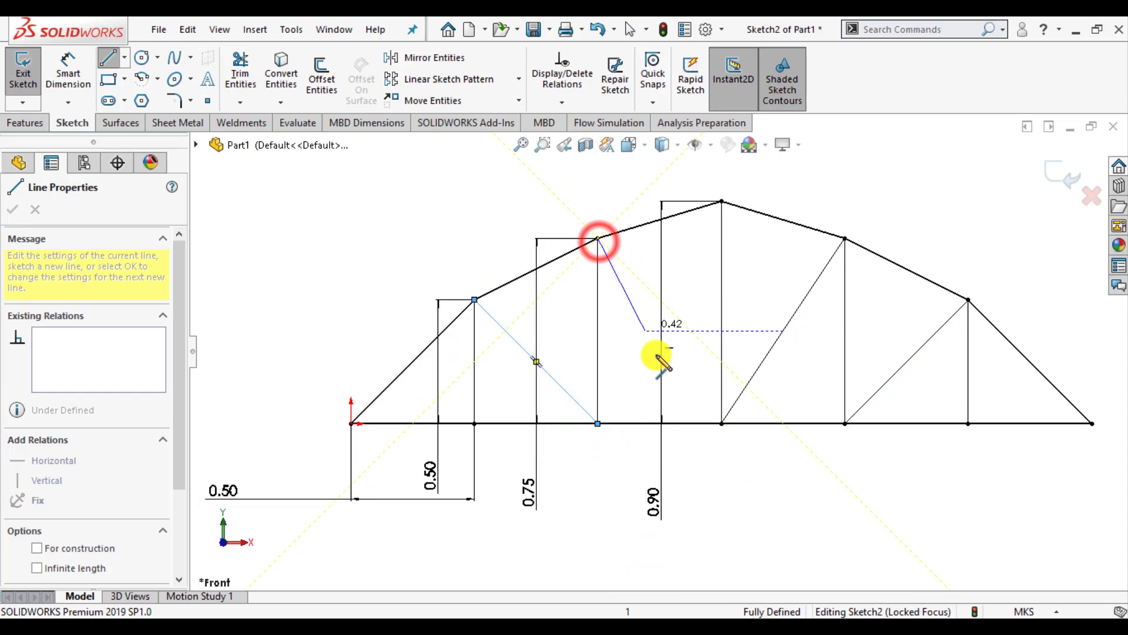
double_click(722, 423)
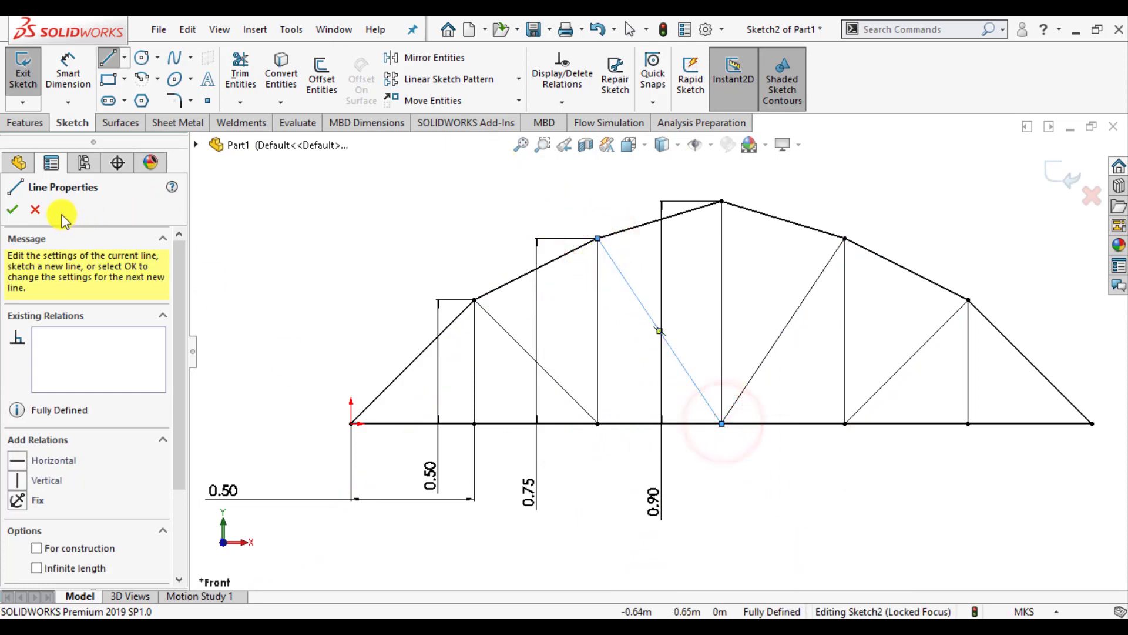
click(14, 212)
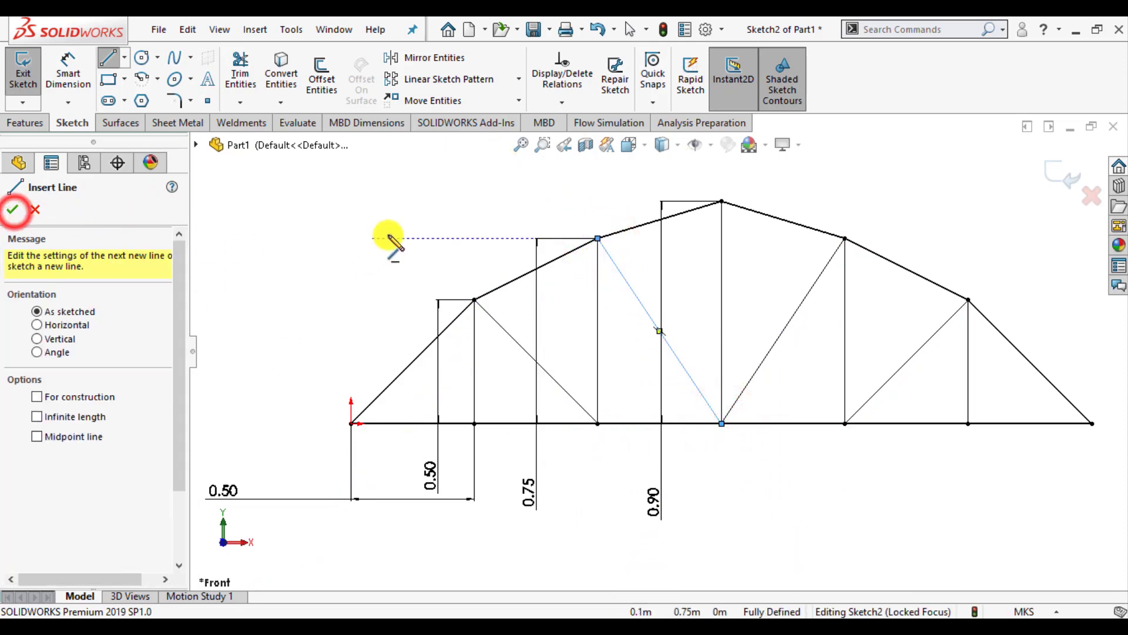
click(13, 210)
click(329, 245)
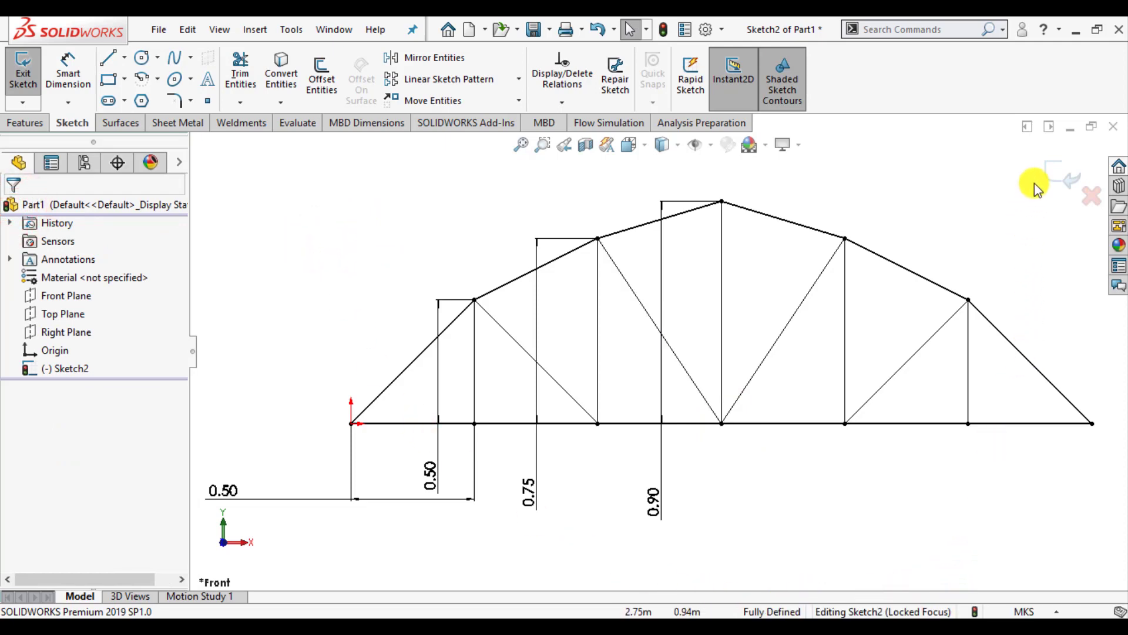
- Exit the sketch and start a structural member with the iso standard, square tube profile and 20 x 20 x 2 size
click(1056, 177)
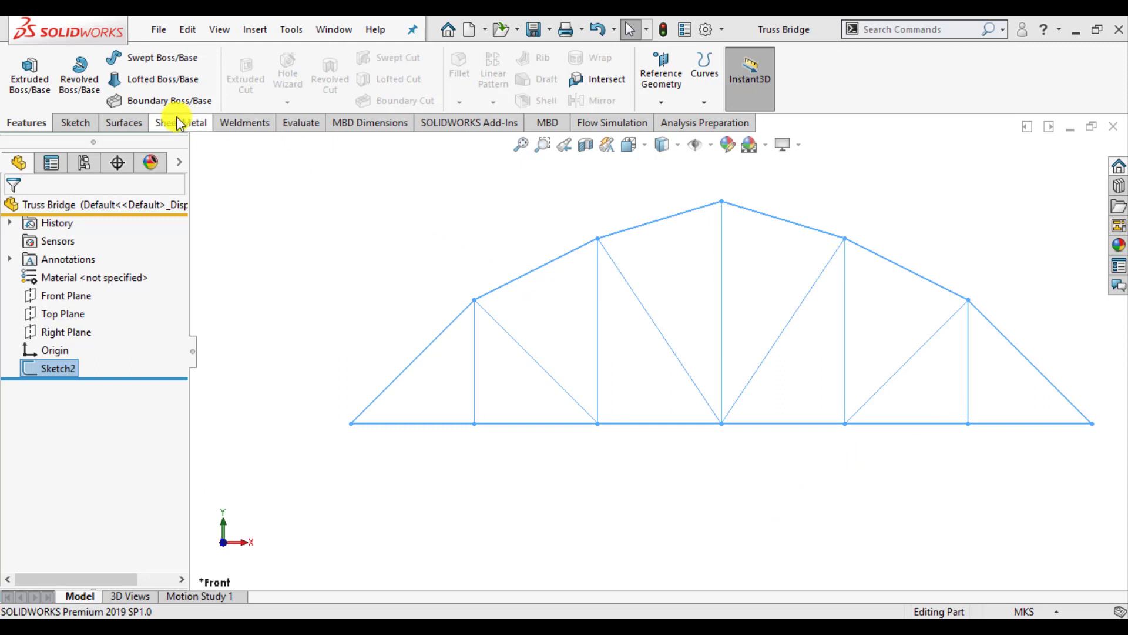
click(243, 124)
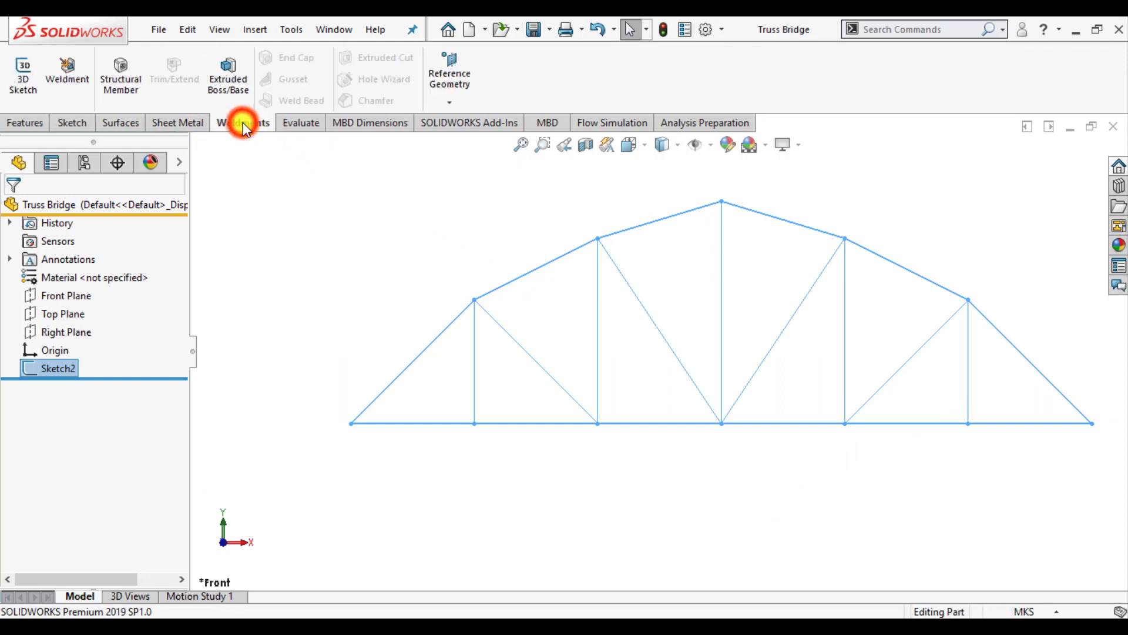
click(125, 78)
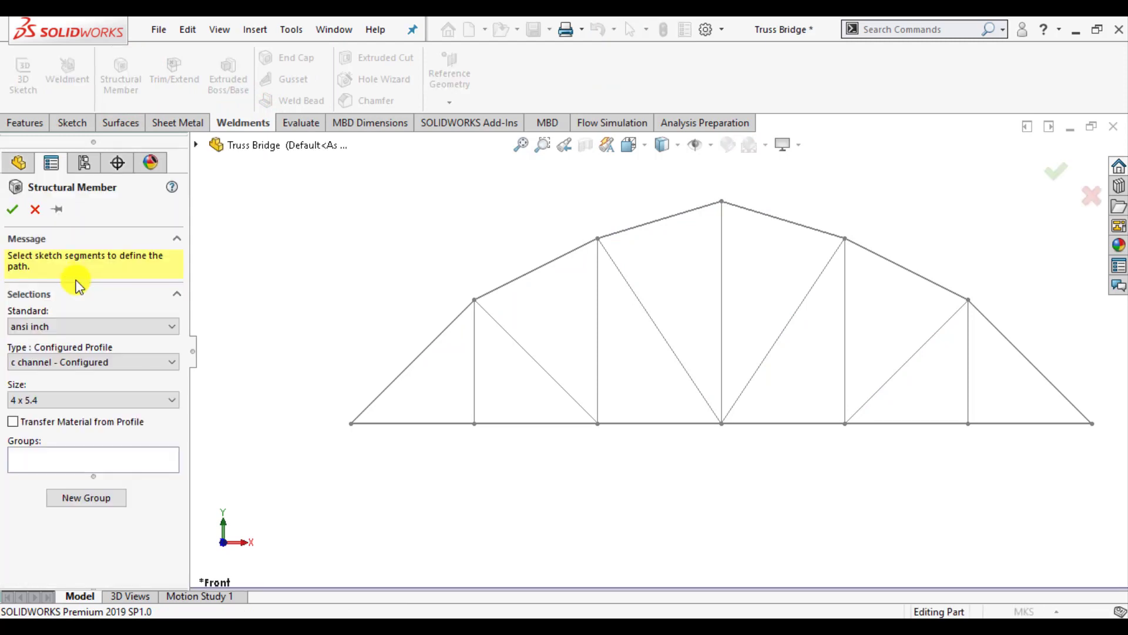
click(69, 327)
click(66, 351)
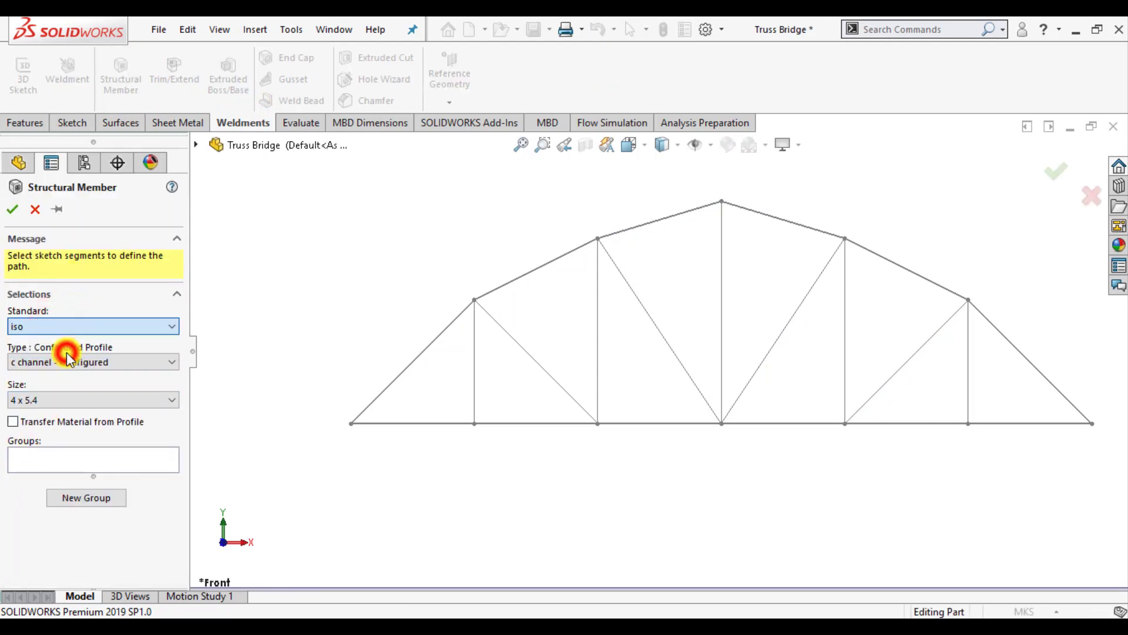
click(65, 364)
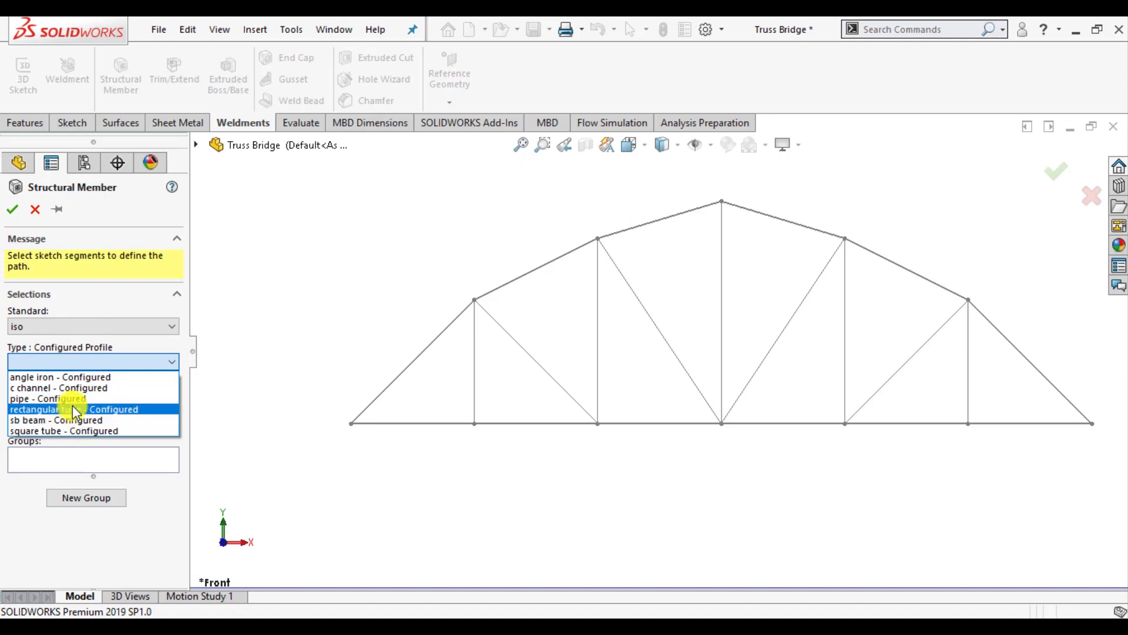
click(72, 430)
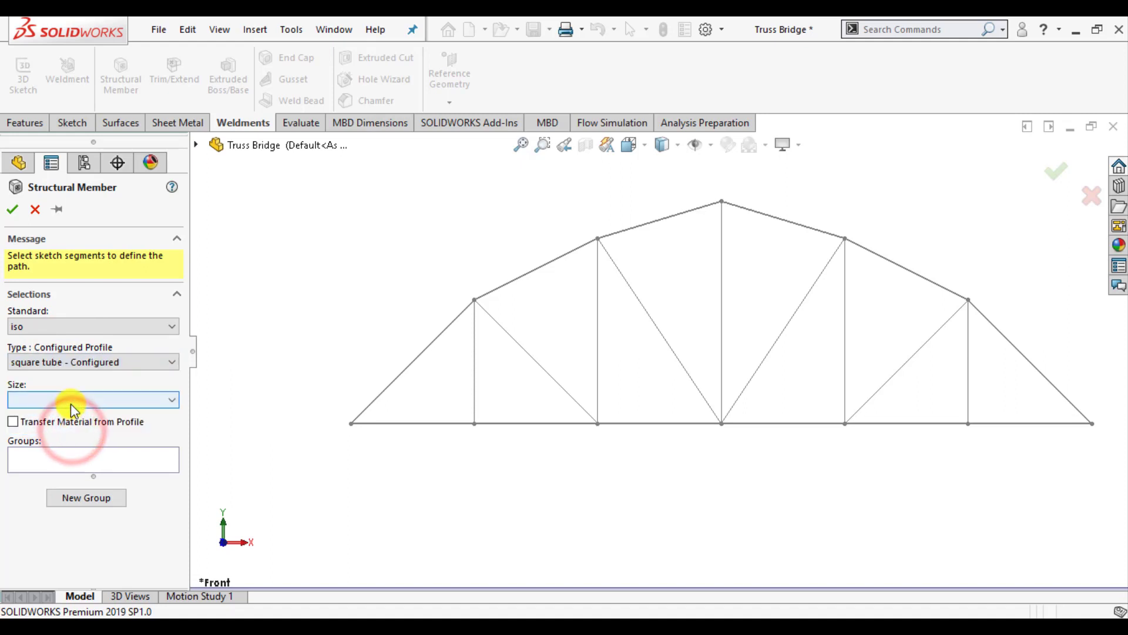
click(71, 403)
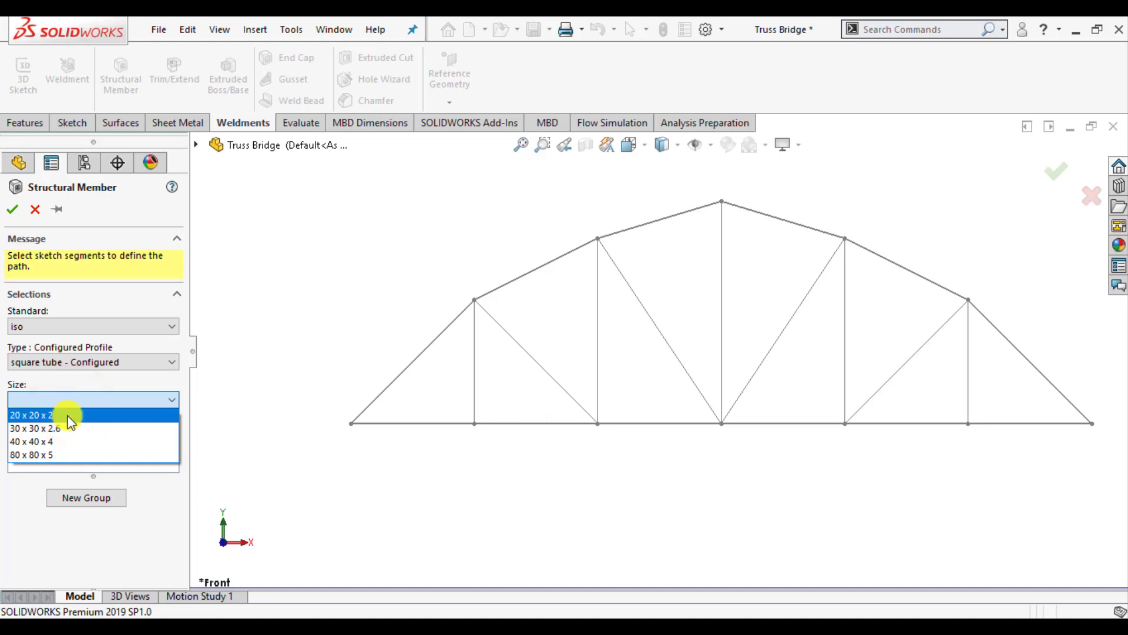
click(35, 415)
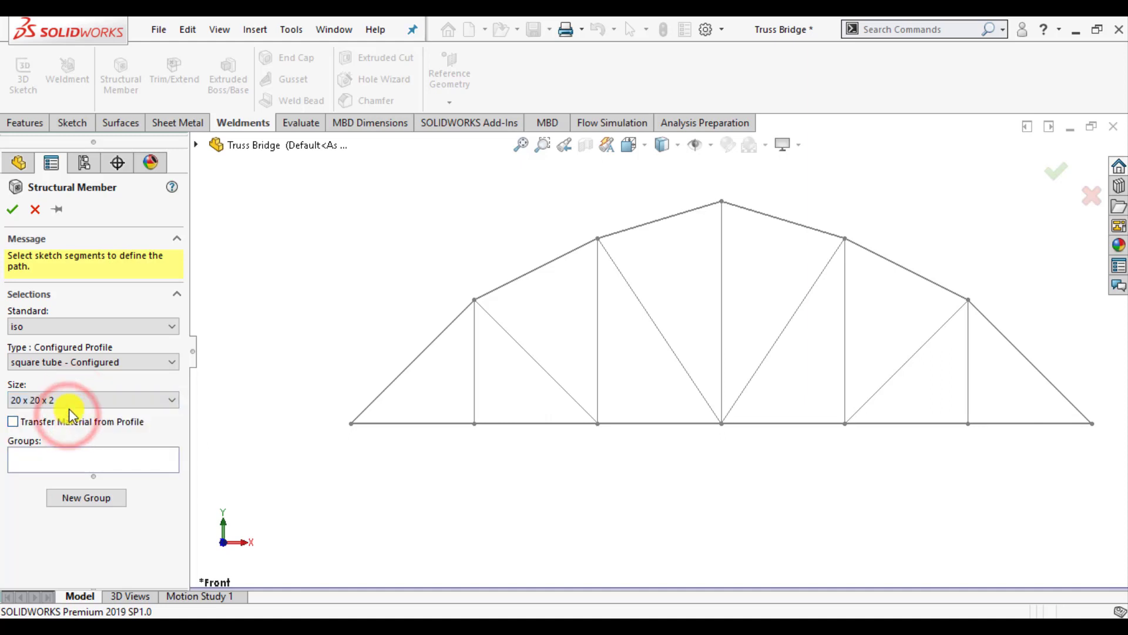
- Assign the six baseline segments to the structural member's first group and set the profile size to 40 x 40 x 4
click(145, 464)
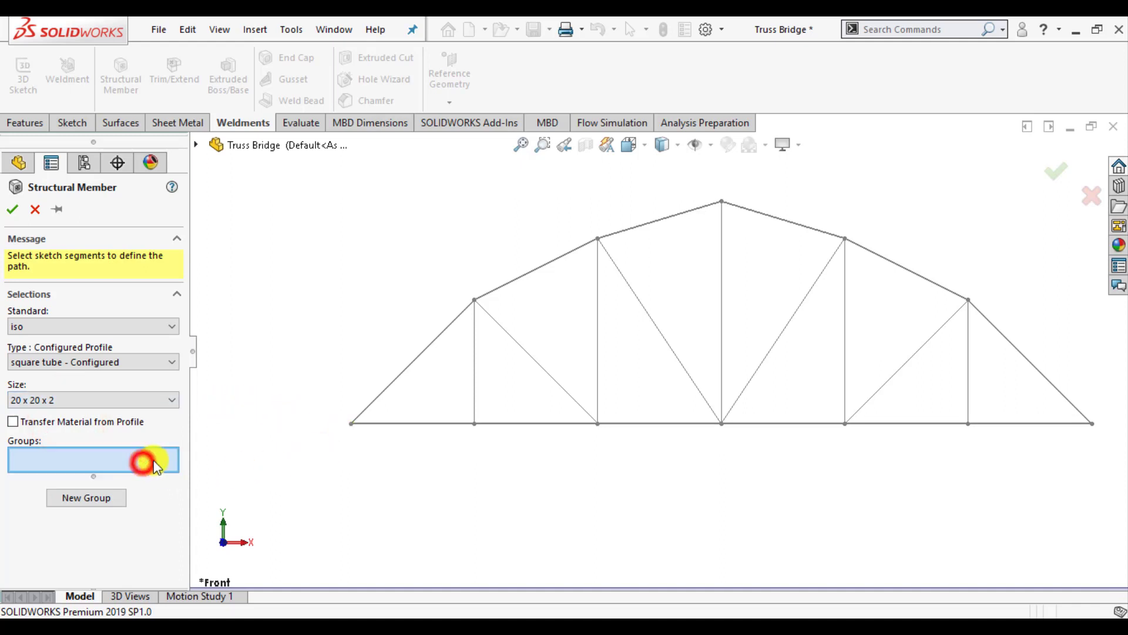
click(424, 429)
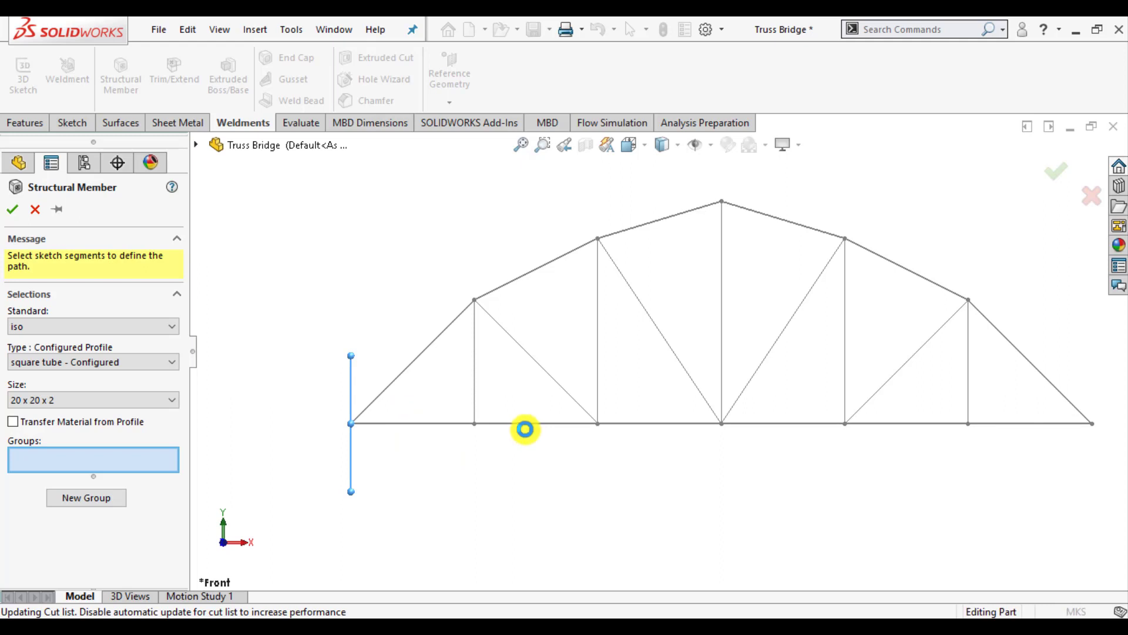
click(522, 426)
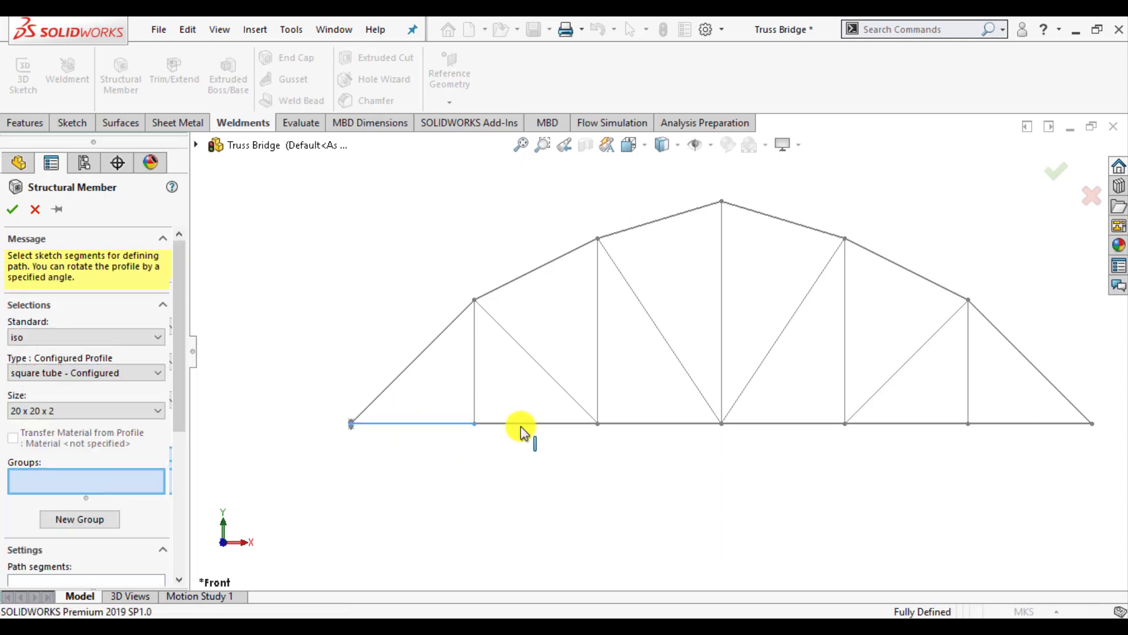
click(518, 424)
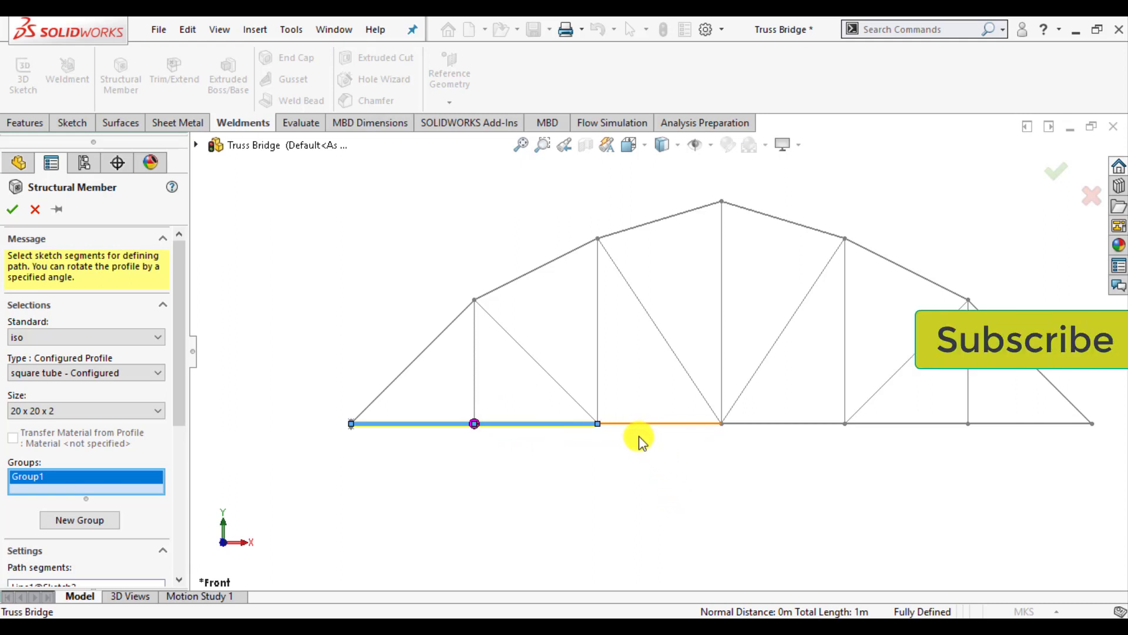
click(674, 423)
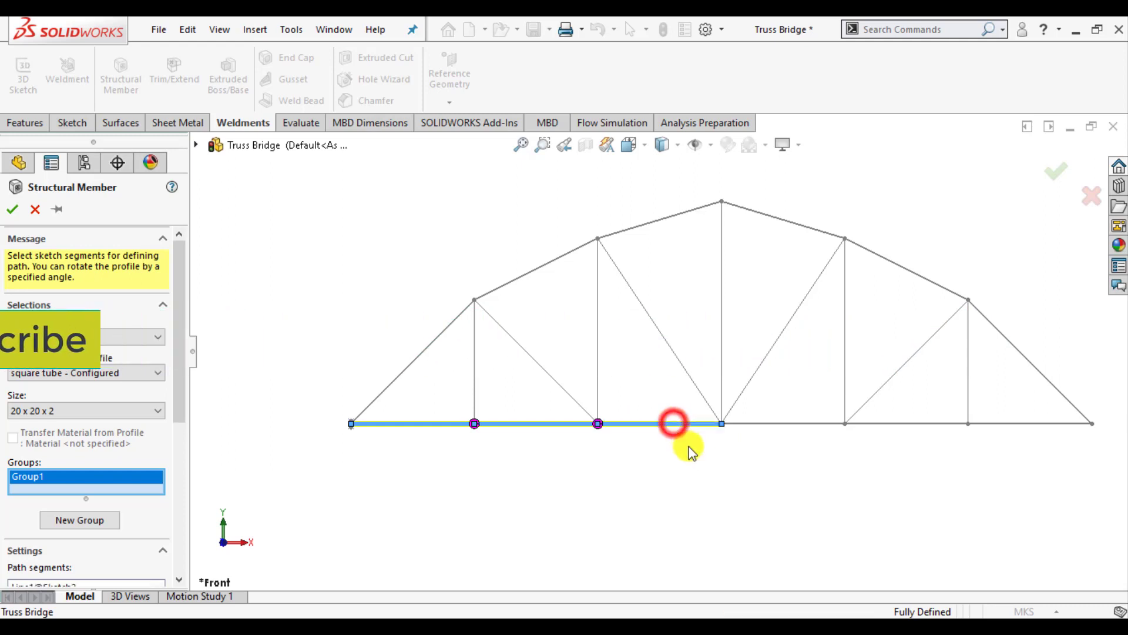
click(776, 423)
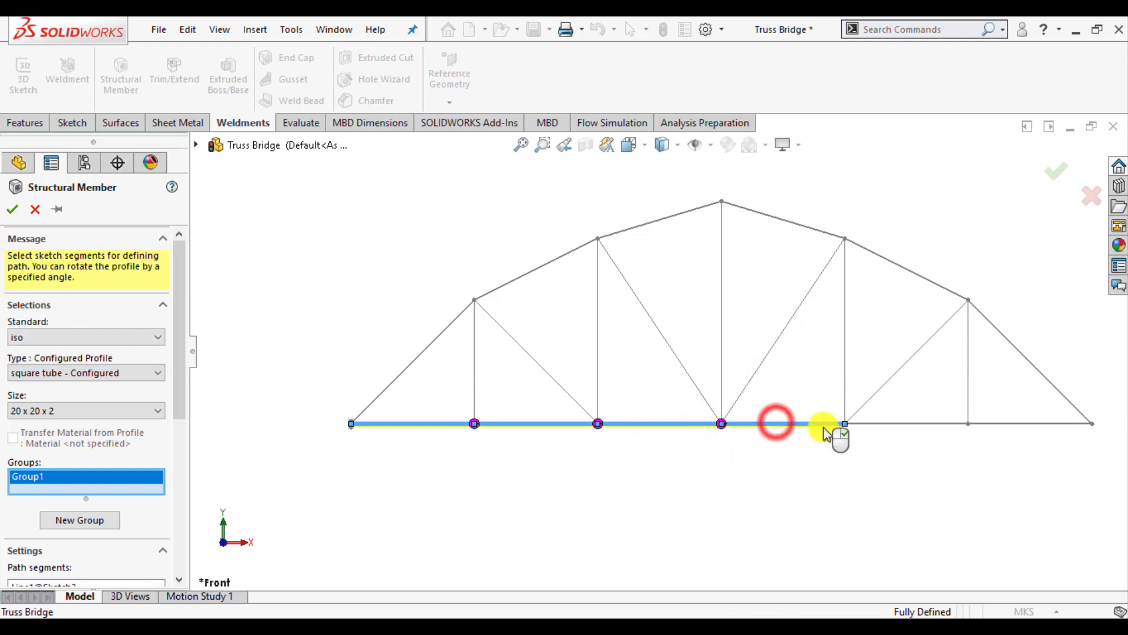
click(902, 425)
click(1045, 426)
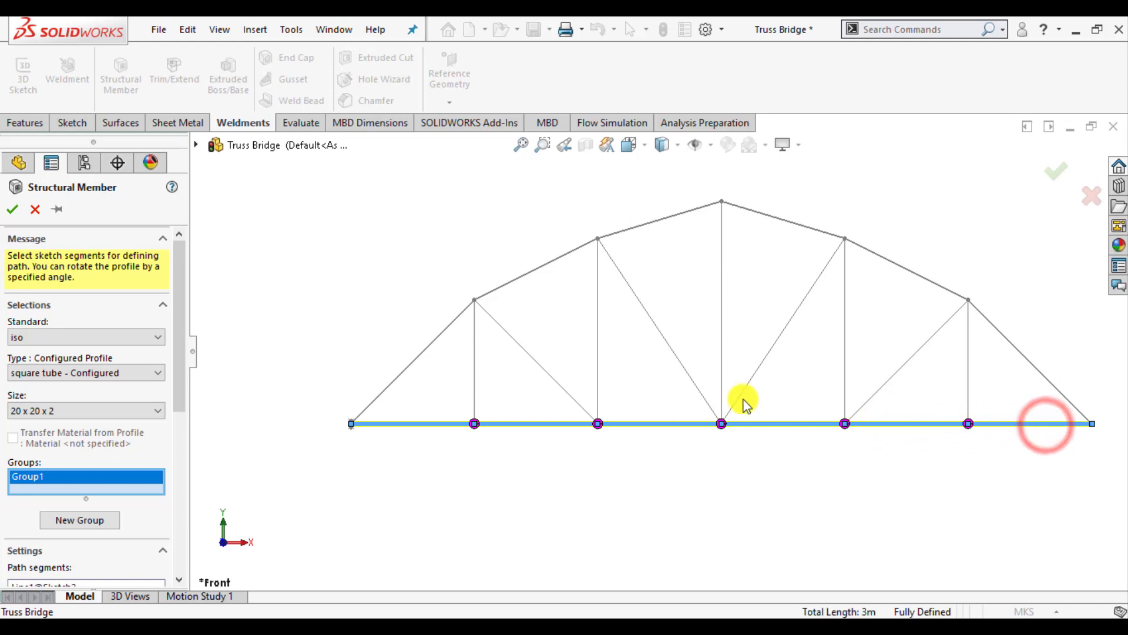
click(70, 410)
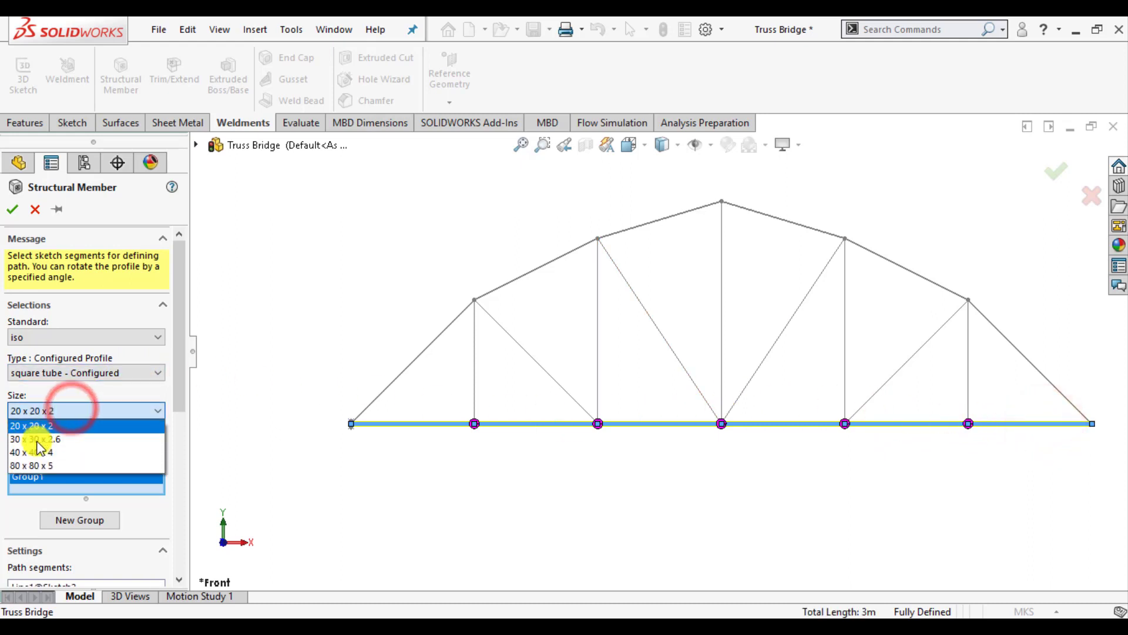
click(36, 453)
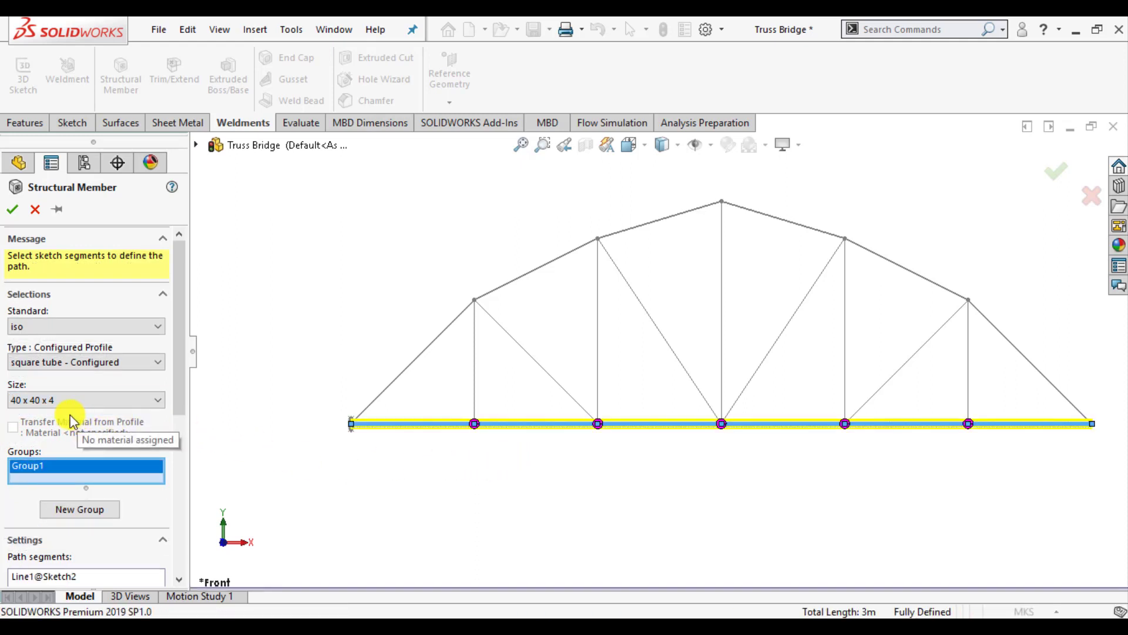
- Add a second group containing the four diagonals and the first, second, fourth and fifth verticals
click(78, 509)
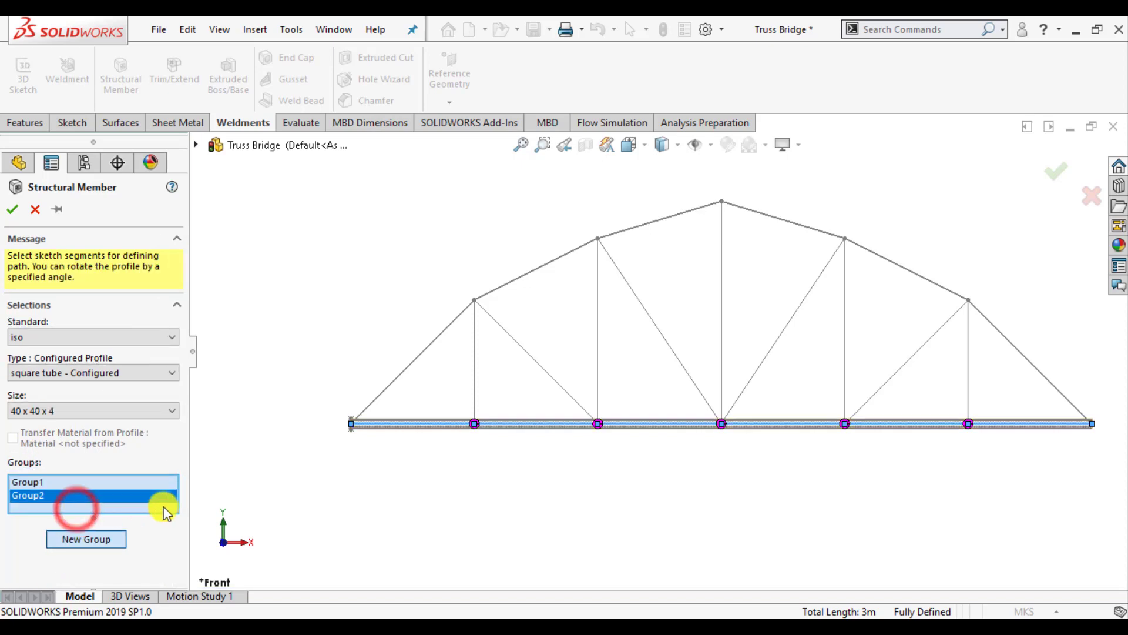
click(476, 389)
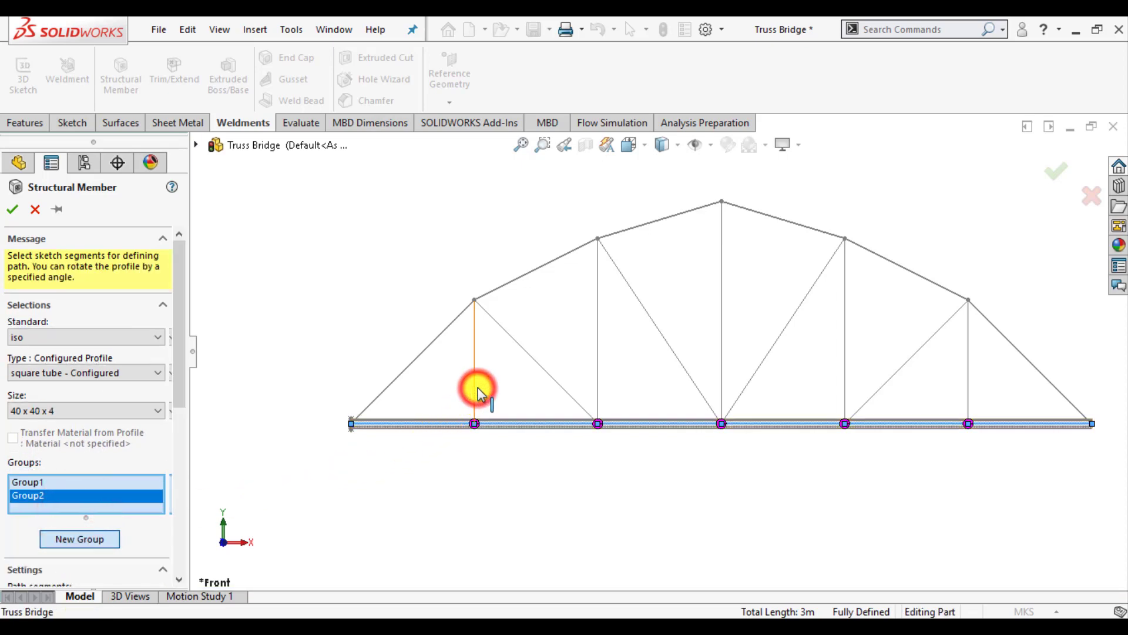
click(522, 349)
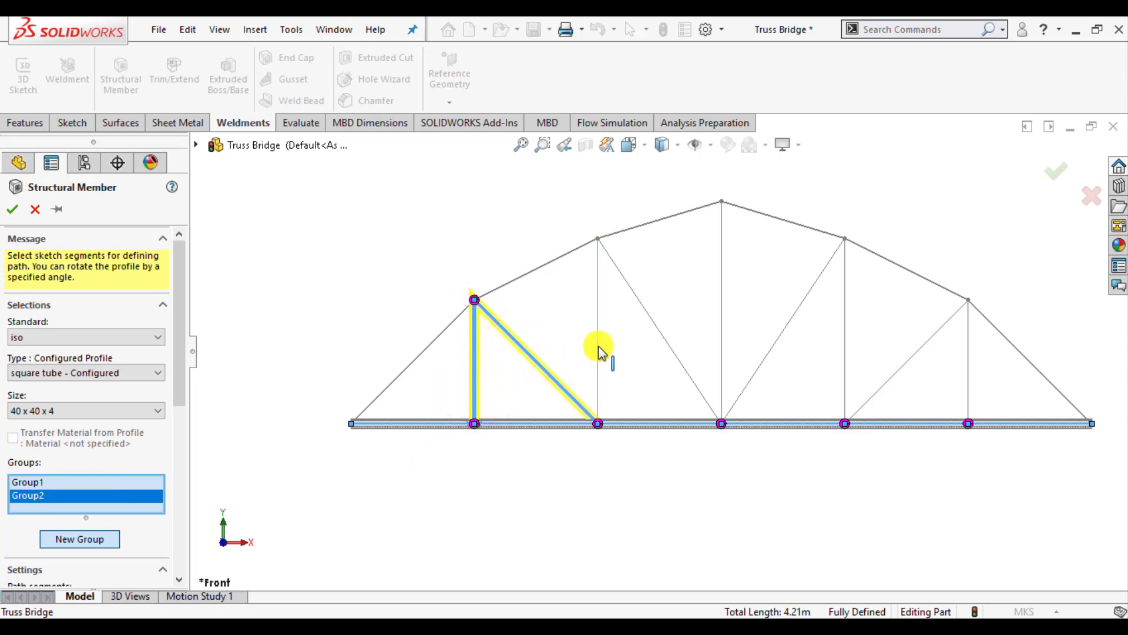
click(598, 345)
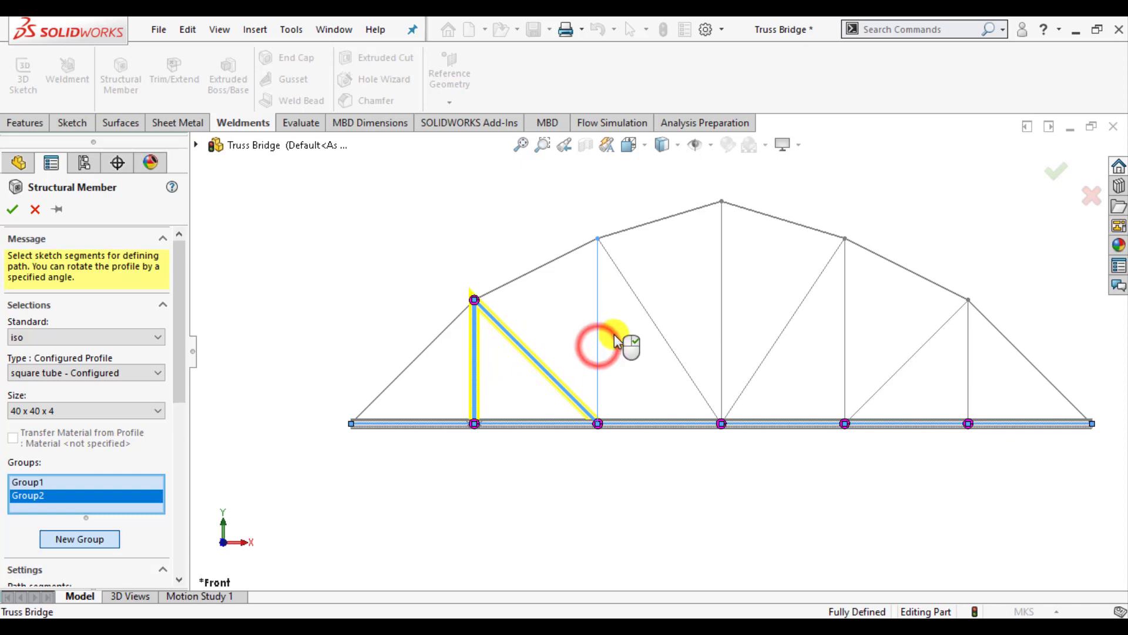
click(646, 308)
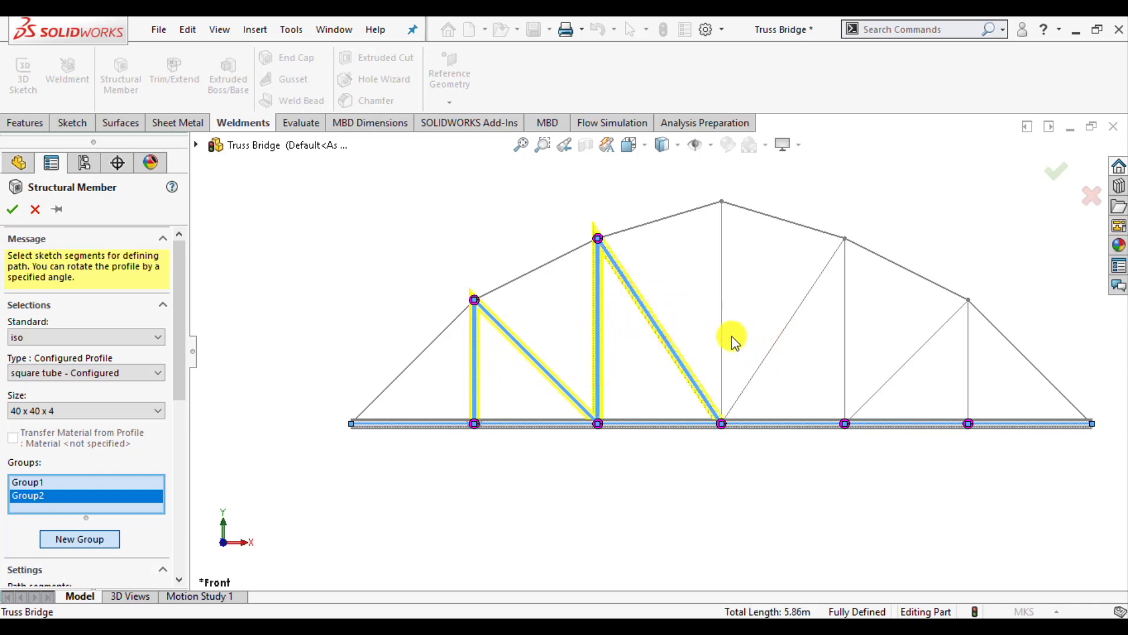
click(770, 347)
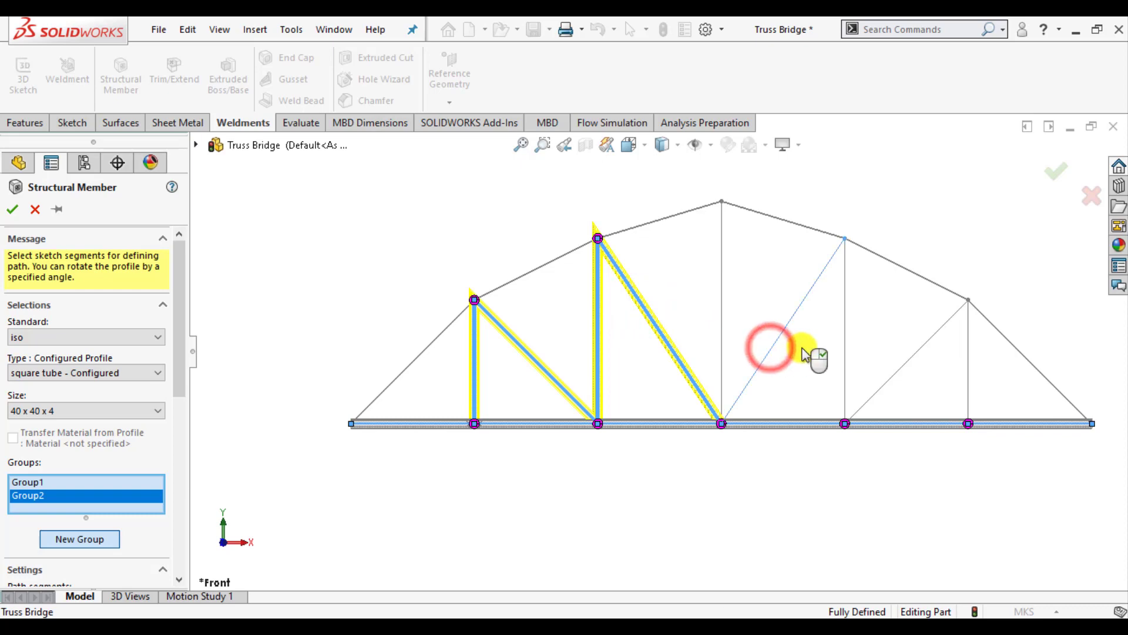
click(846, 342)
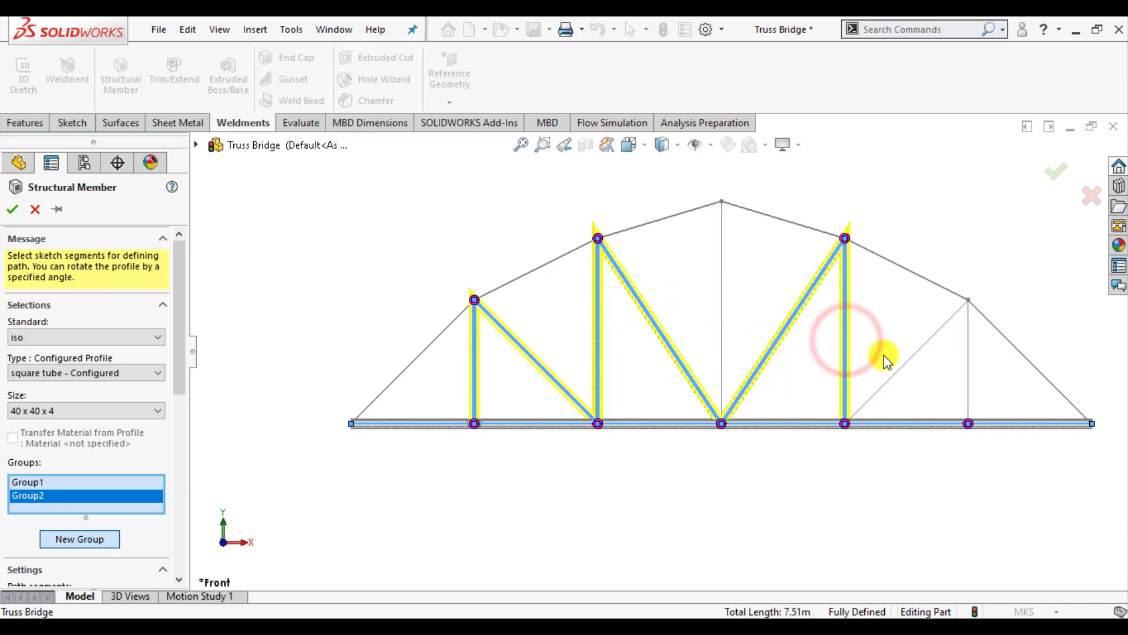
click(900, 370)
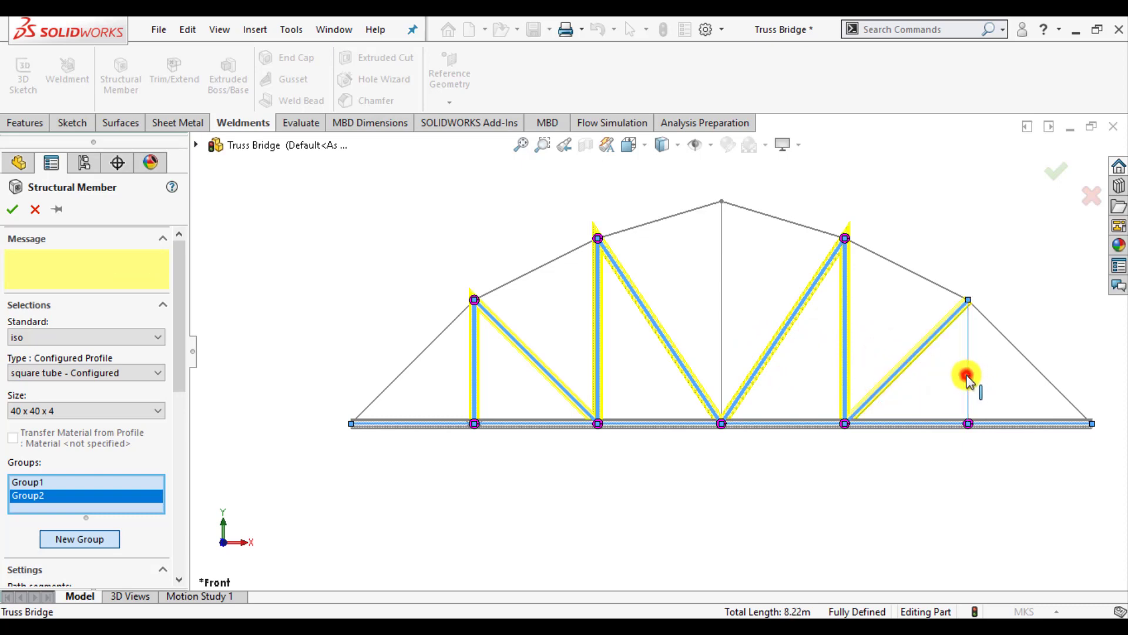
click(968, 379)
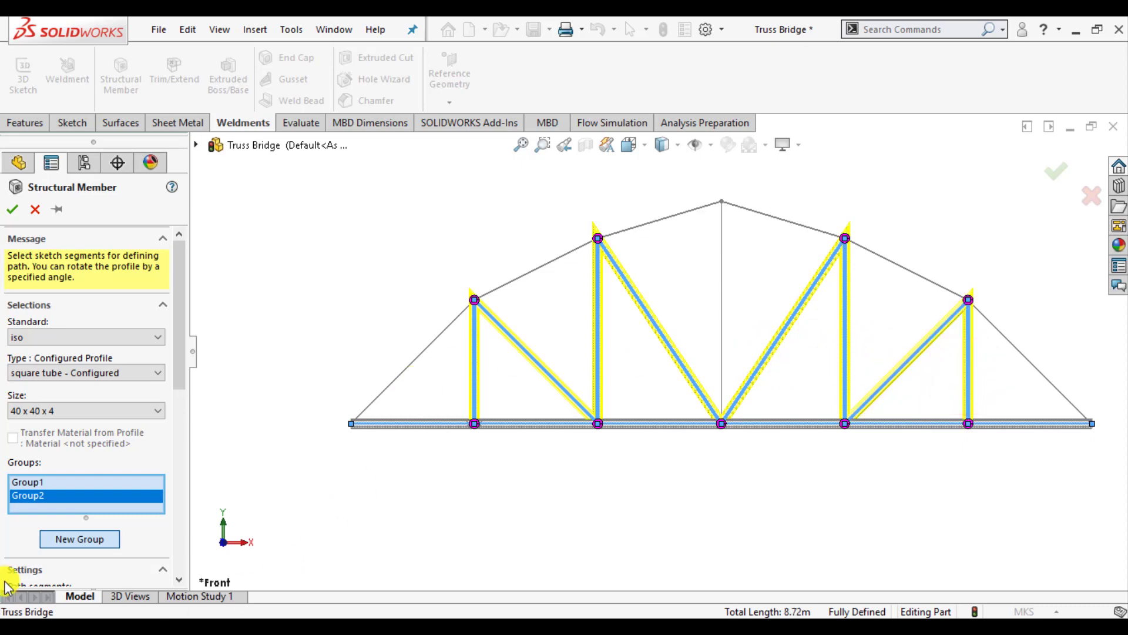
- Add a third group containing the top chord segments from one baseline end to the other
click(82, 539)
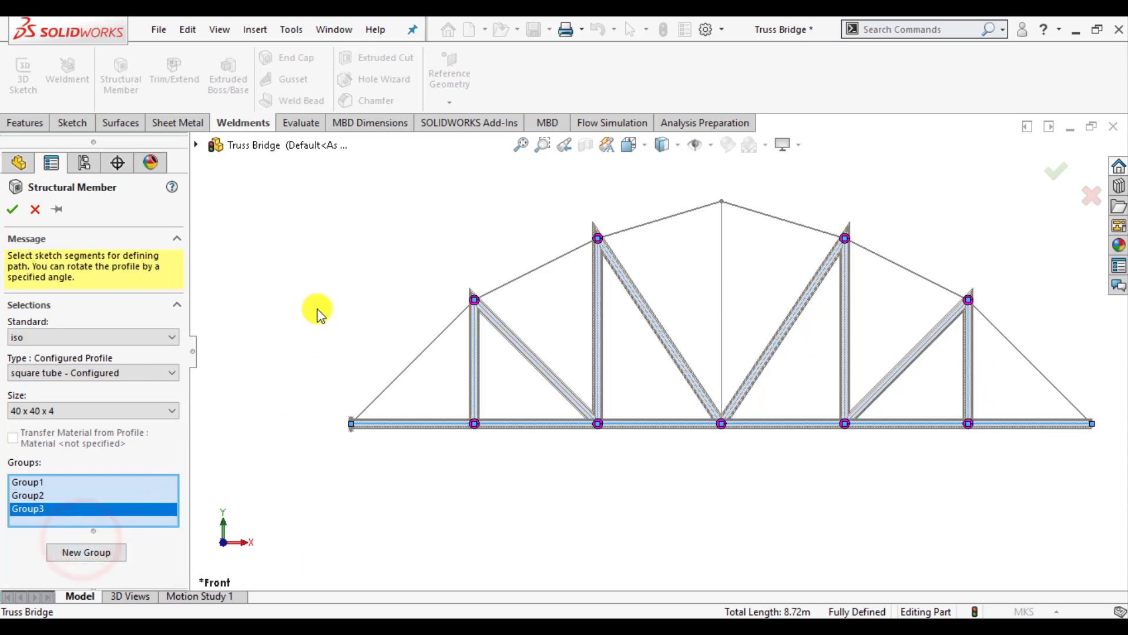
click(397, 368)
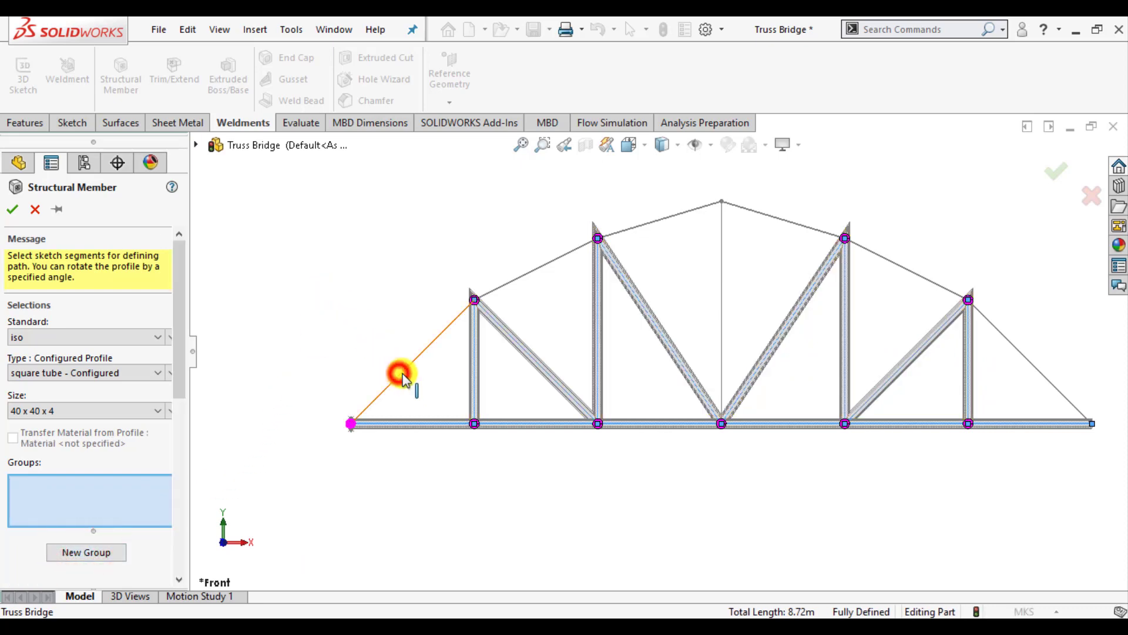
click(531, 271)
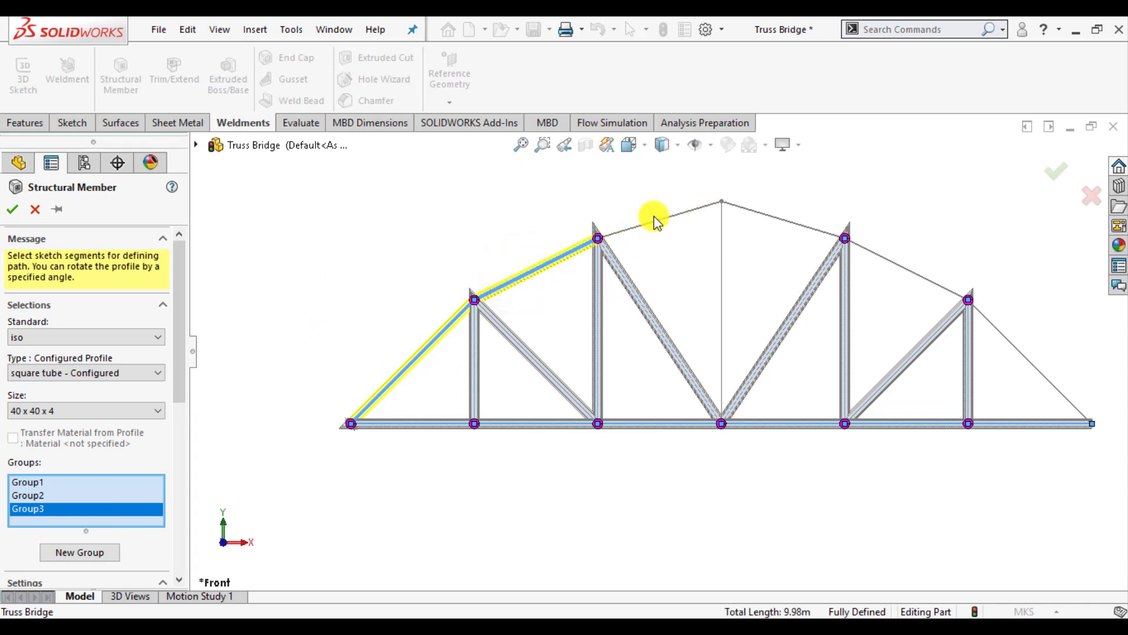
click(658, 223)
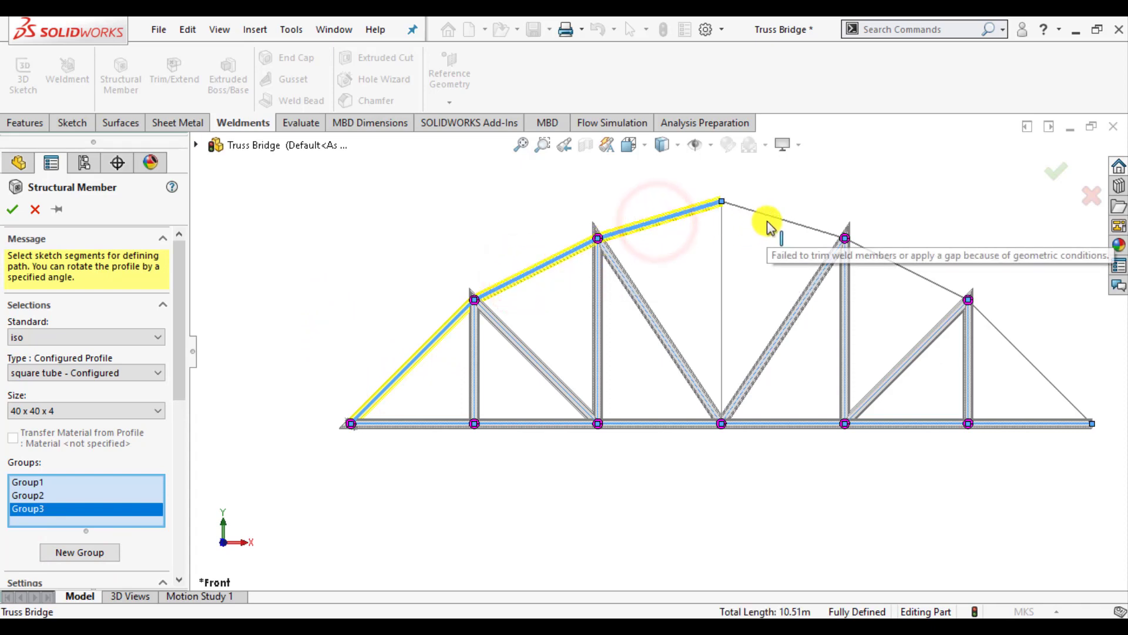
click(781, 220)
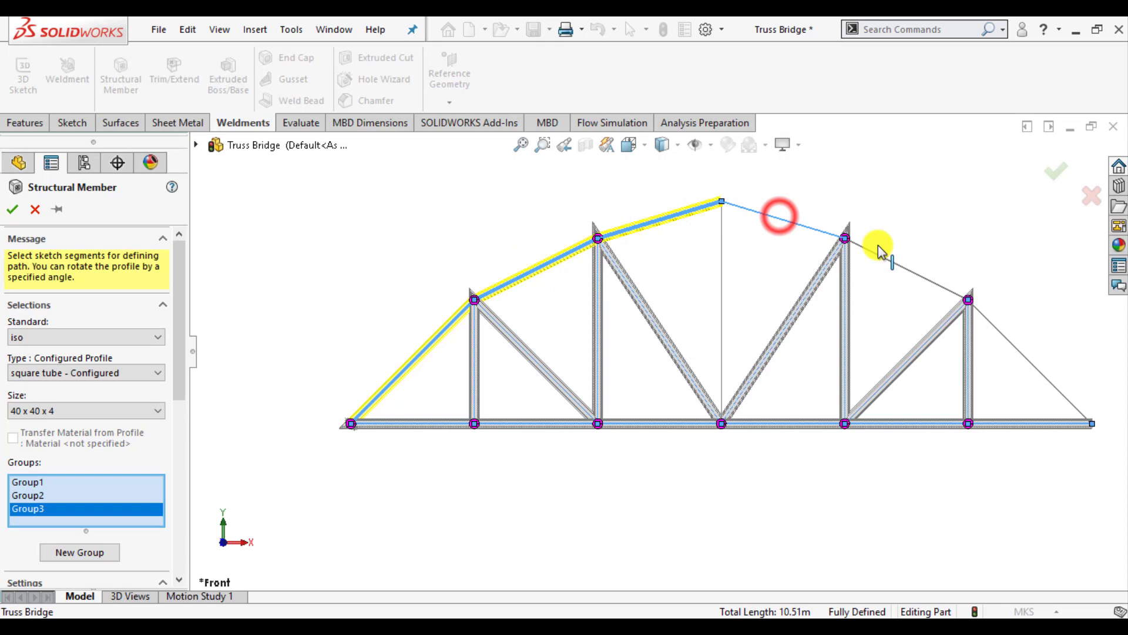
click(906, 267)
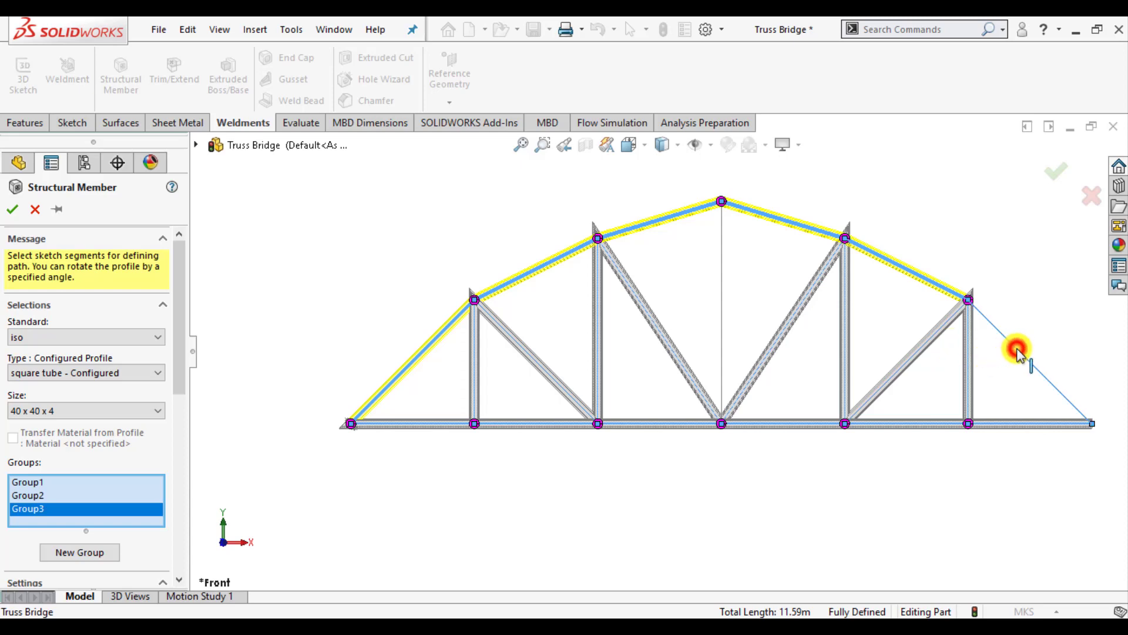
- Add the central vertical as a fourth group and complete the structural member
click(63, 554)
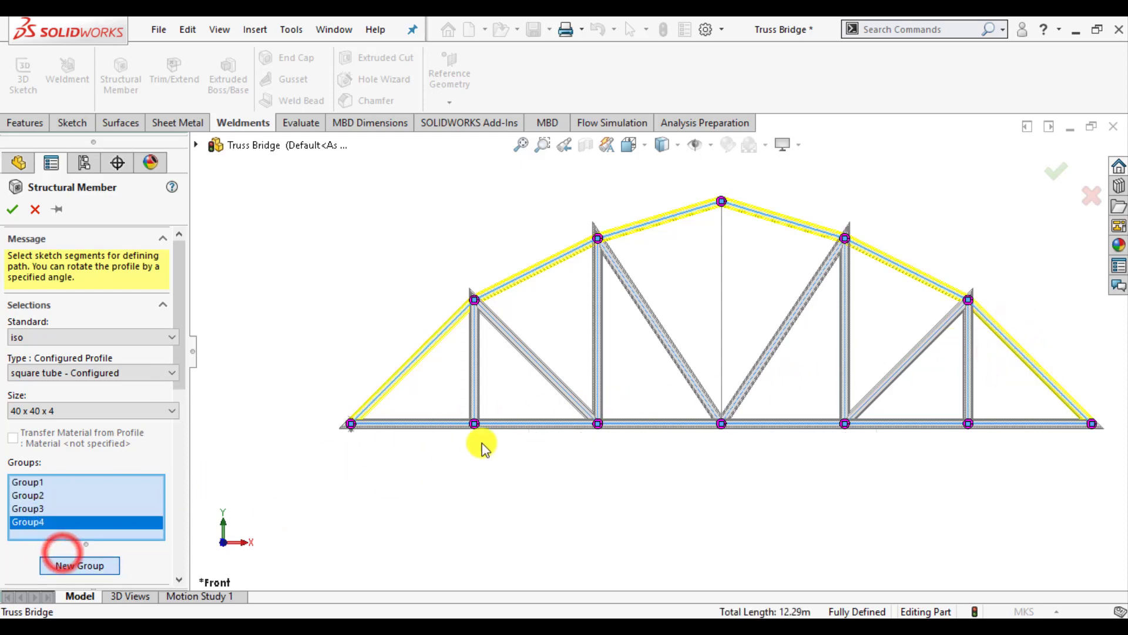
click(722, 284)
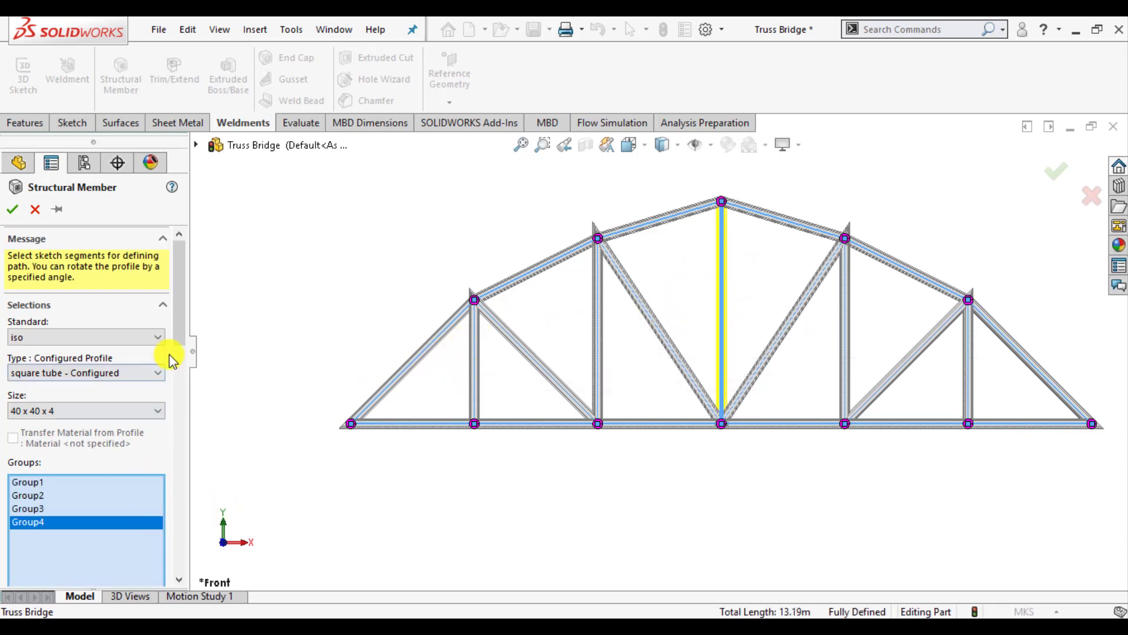
mouse_move(178, 327)
mouse_down()
mouse_move(222, 567)
mouse_move(217, 358)
mouse_up()
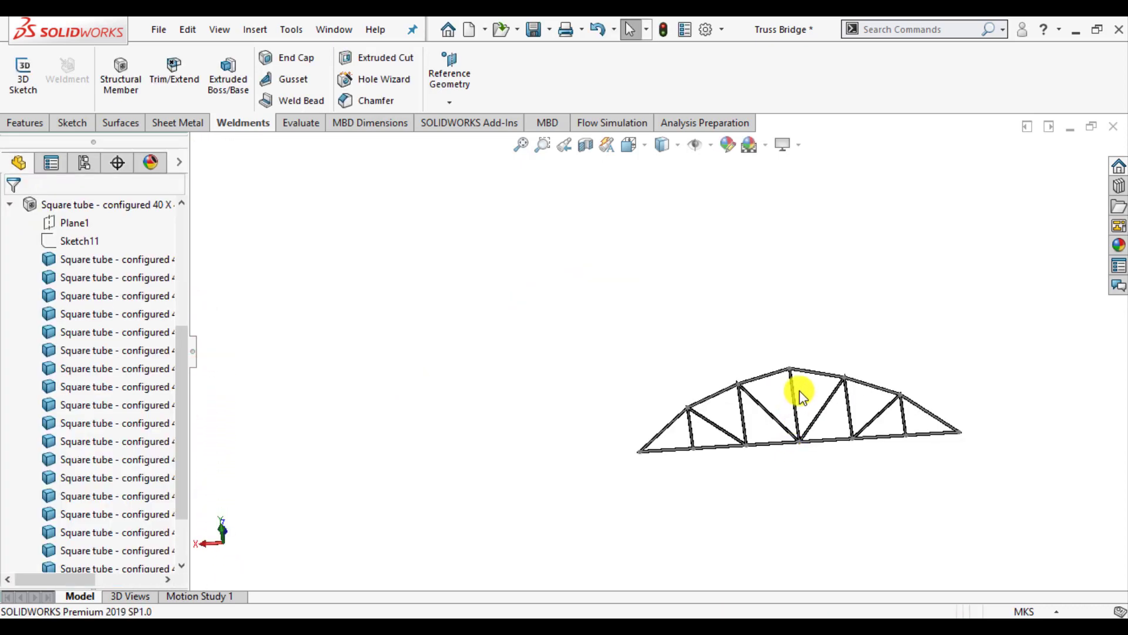
- Inspect the truss frame's members and the tube ends at the top chord joints from several angles
scroll(864, 429, down, 4)
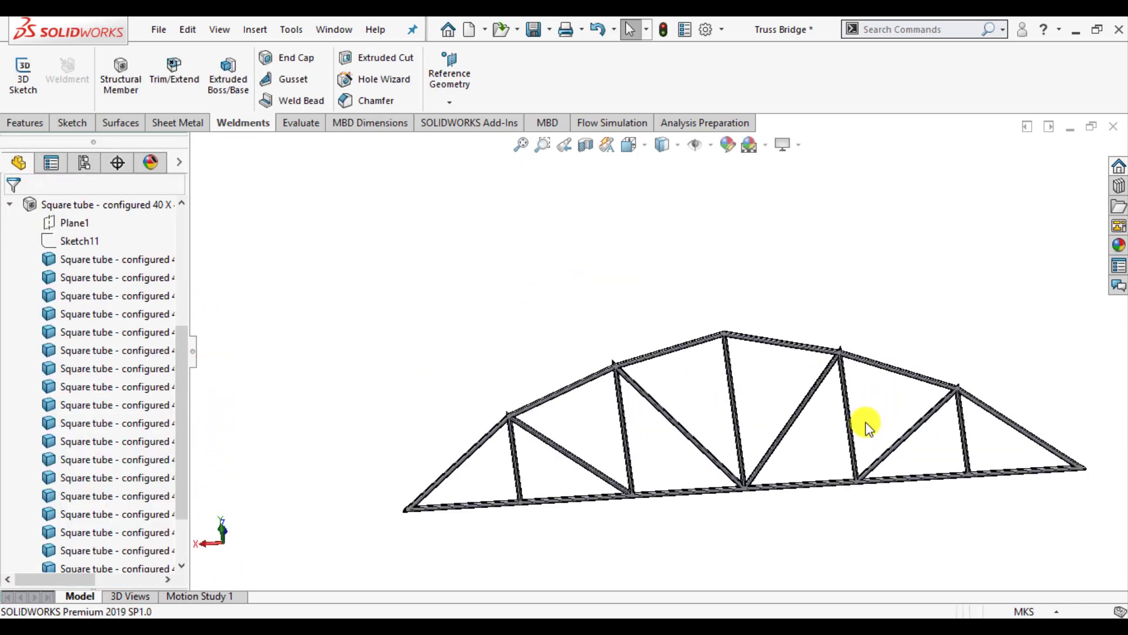
scroll(661, 422, up, 2)
scroll(651, 370, down, 3)
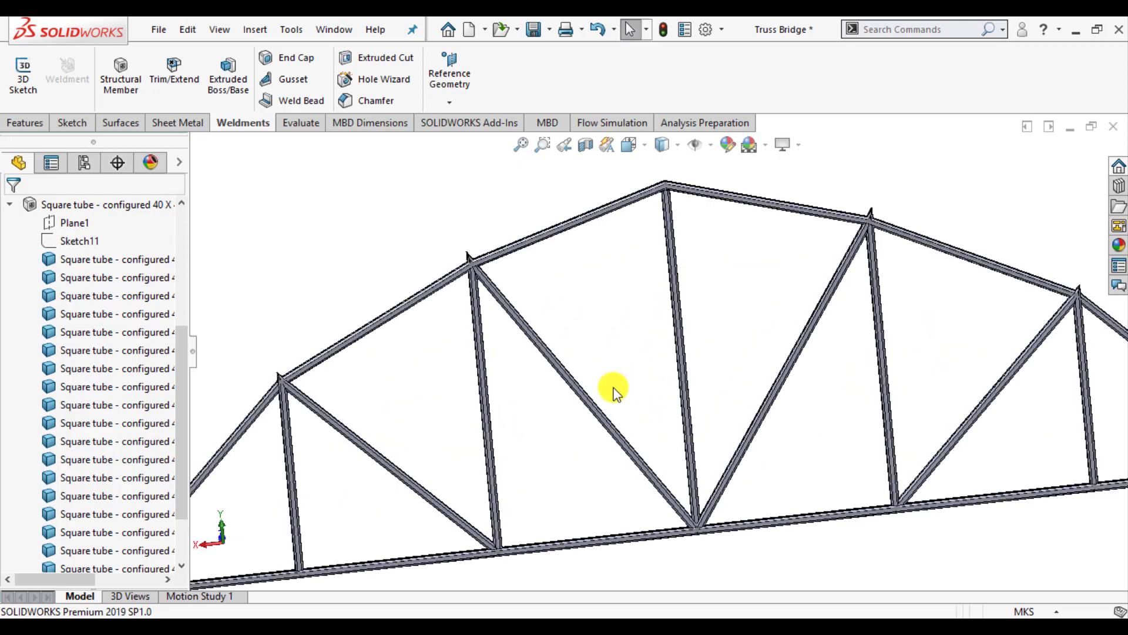
scroll(614, 390, up, 3)
scroll(511, 435, down, 3)
scroll(534, 364, up, 2)
middle_drag(545, 360, 587, 330)
scroll(665, 256, down, 3)
scroll(558, 428, up, 3)
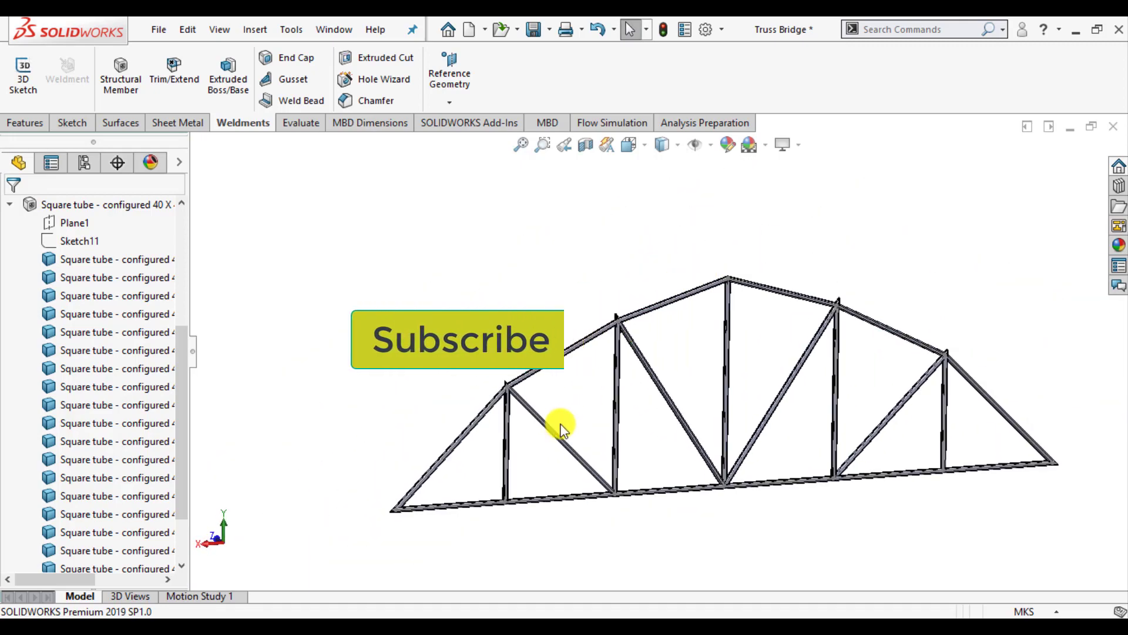
scroll(559, 428, down, 2)
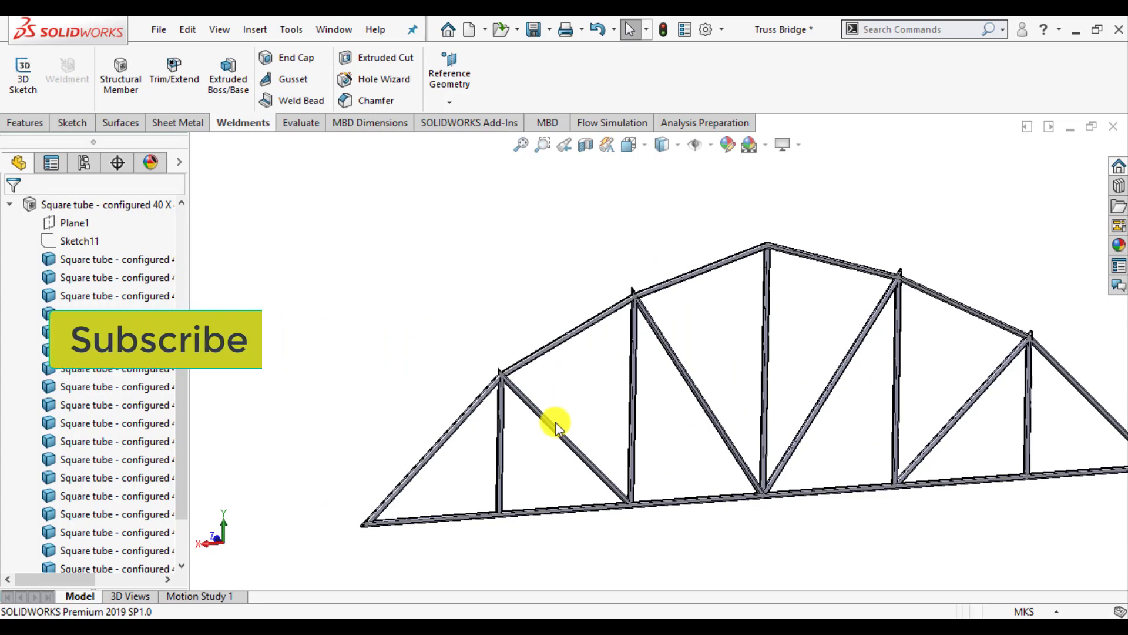
- Edit the square tube's profile sketch, set its overall side dimension to 0.03 m, and exit the sketch
click(76, 241)
click(93, 193)
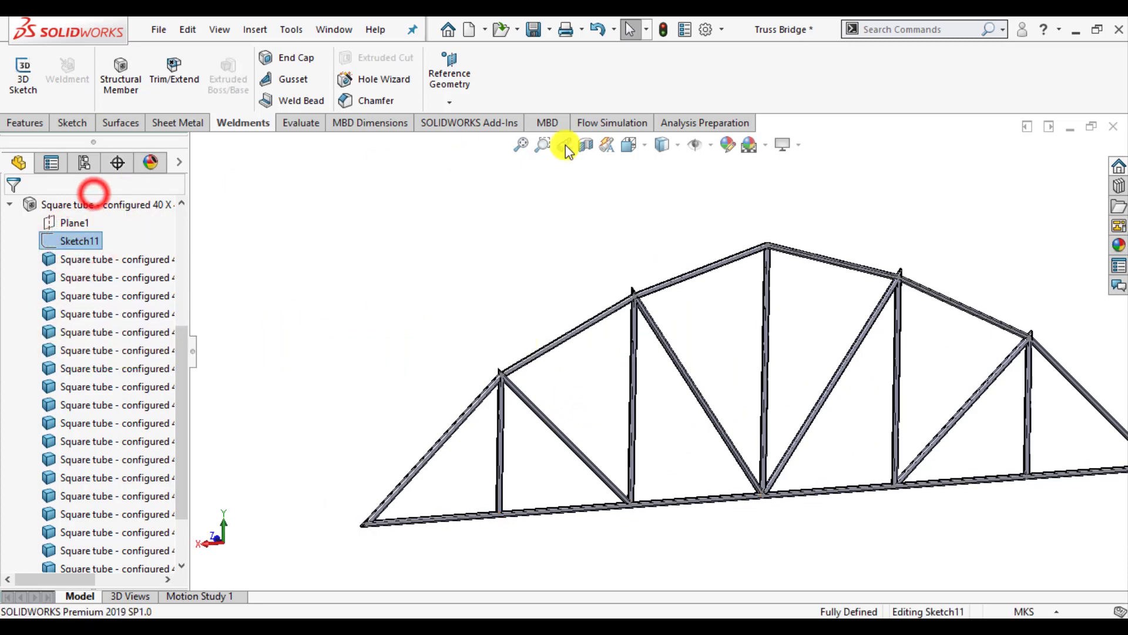
click(644, 147)
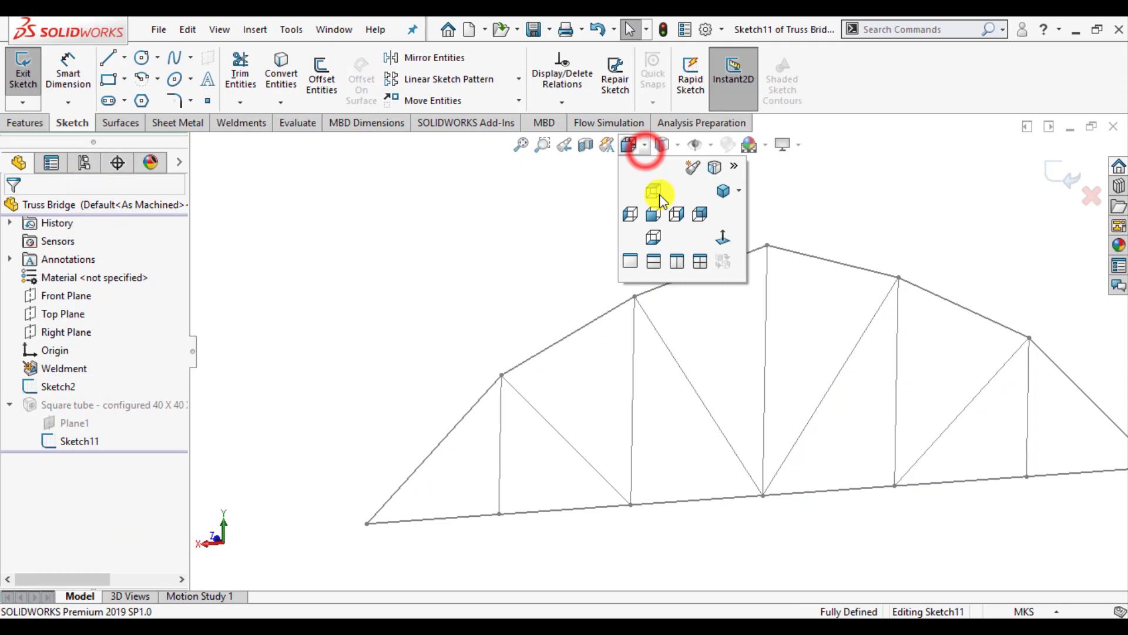
click(723, 238)
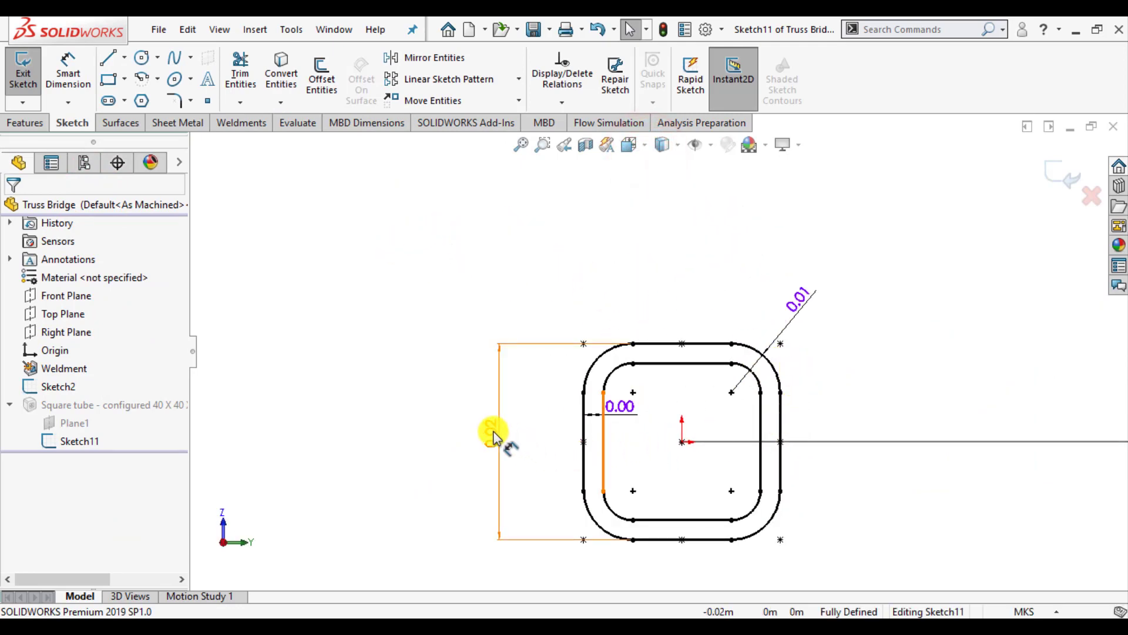
double_click(492, 434)
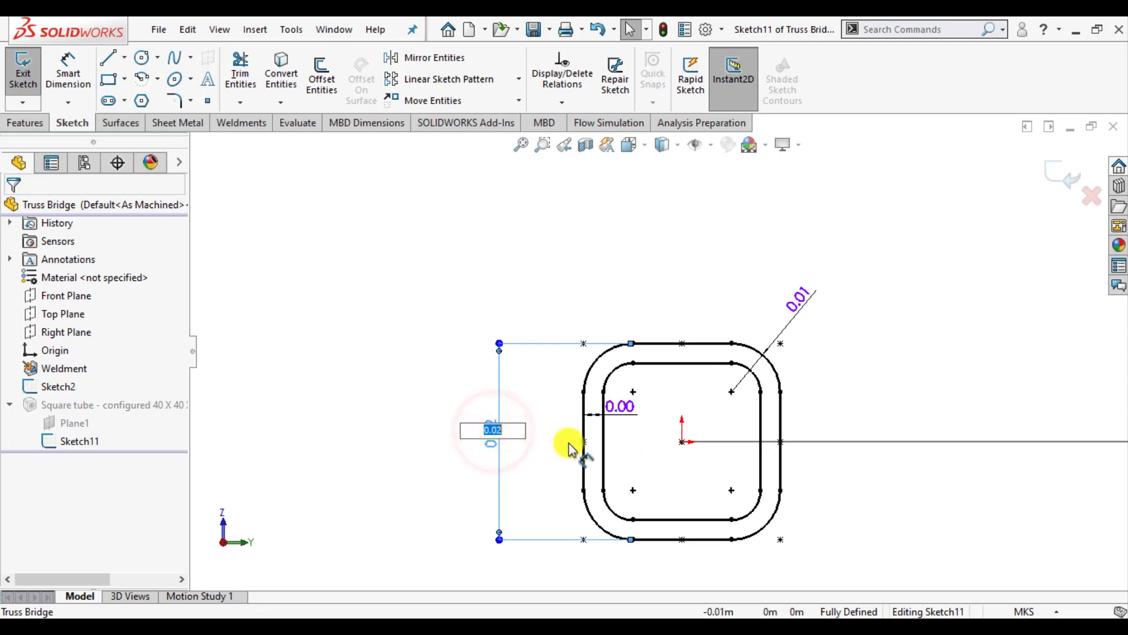
key(Return)
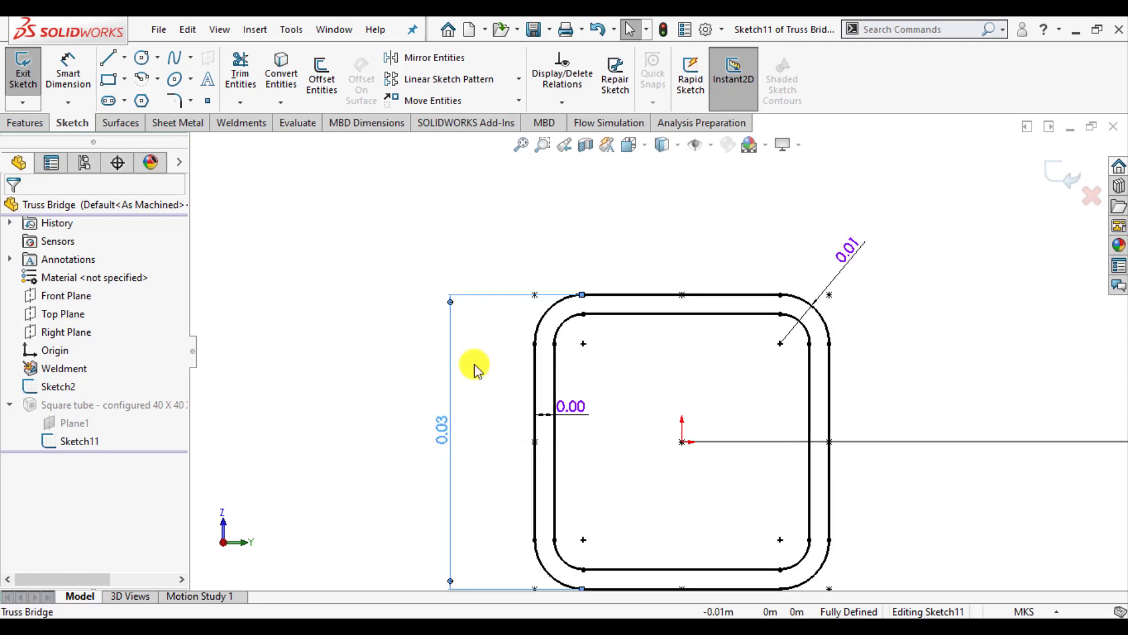
click(1061, 172)
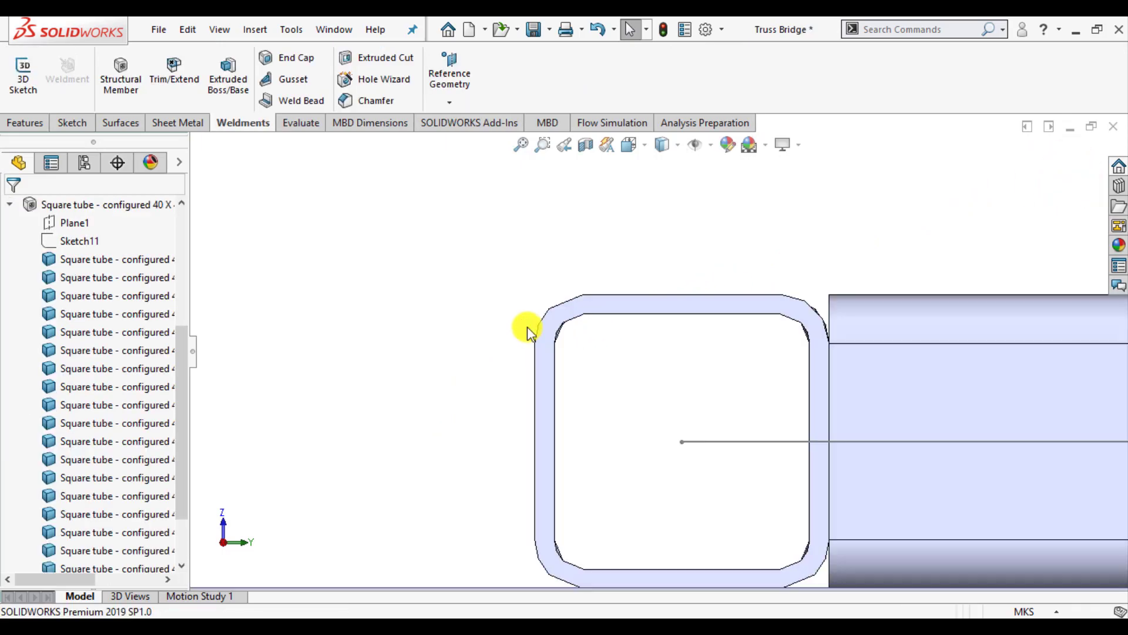
- End-trim the first vertical and first diagonal from the truss's left end against the first and second top chord segments, using bodies as the boundary
scroll(536, 344, up, 10)
mouse_move(579, 424)
middle_down()
mouse_move(609, 307)
mouse_move(755, 471)
mouse_move(652, 368)
mouse_move(728, 243)
mouse_move(746, 378)
middle_up()
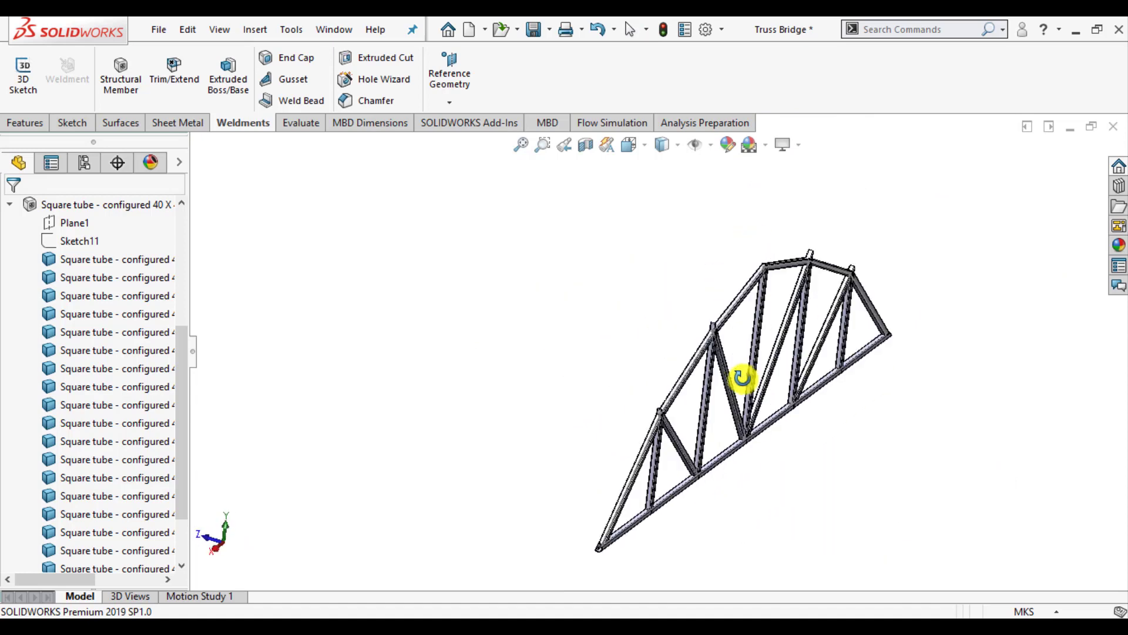
key(ctrl+1)
click(179, 81)
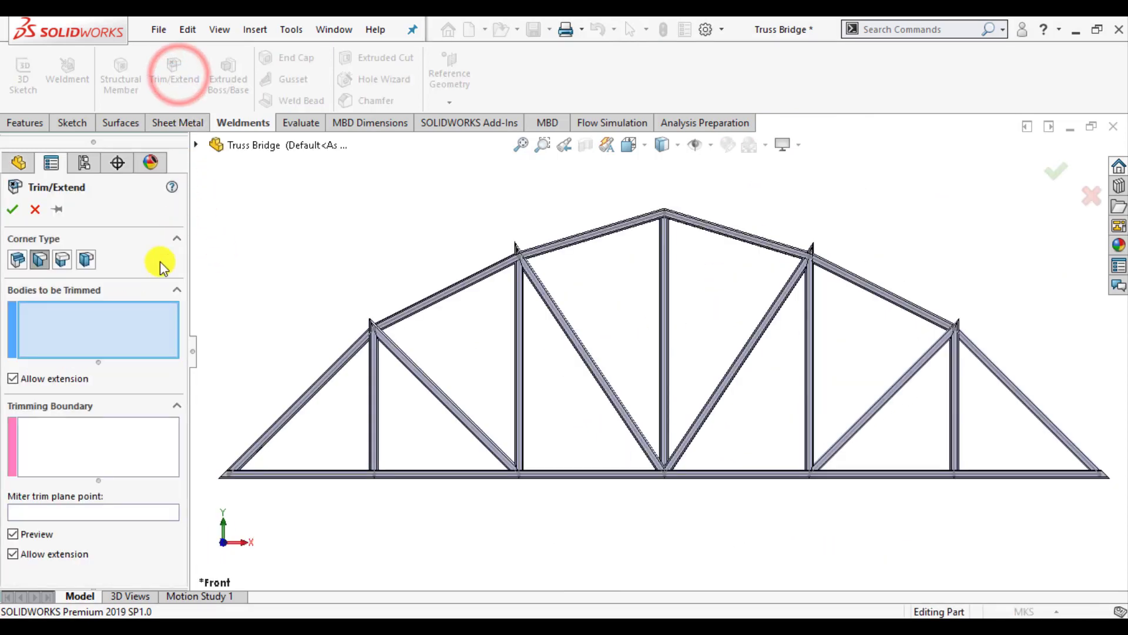
click(17, 260)
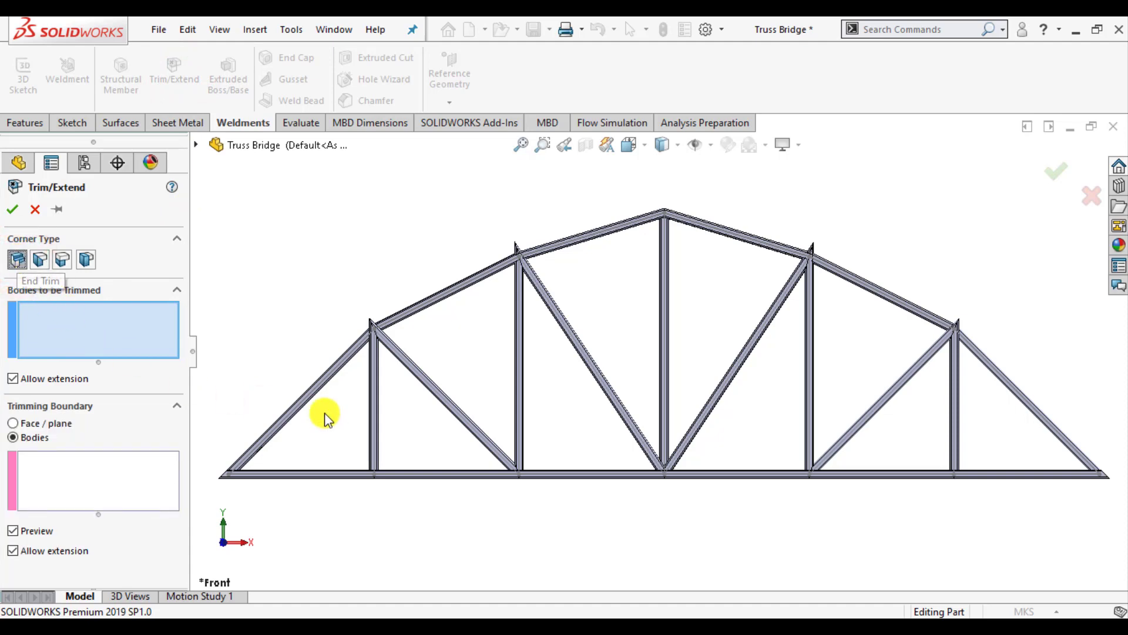
click(374, 424)
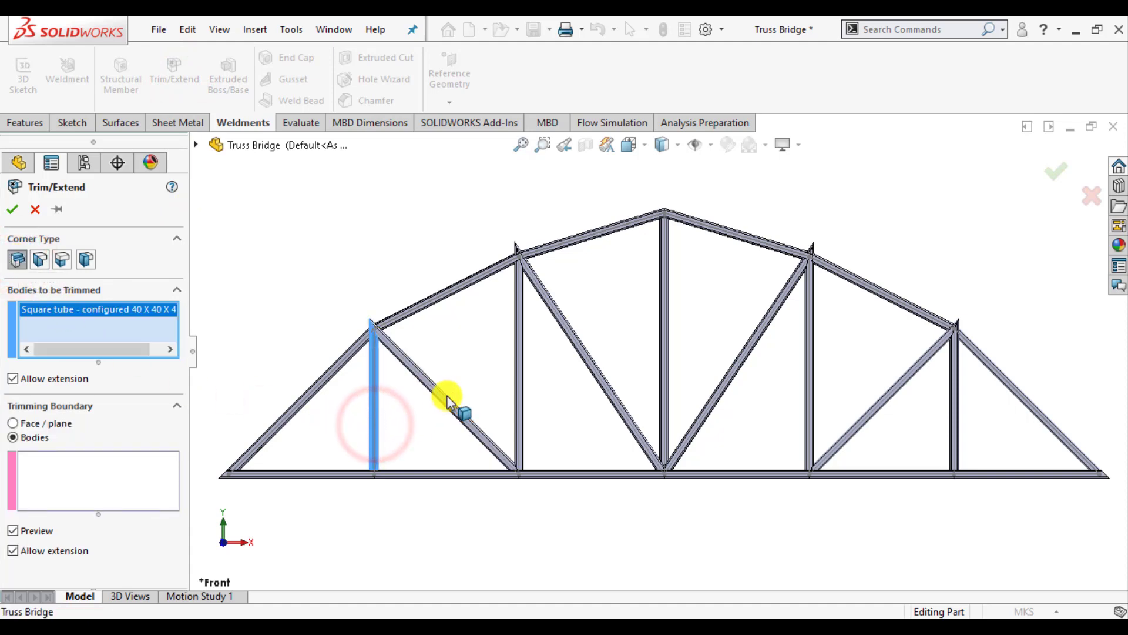
click(443, 399)
click(147, 478)
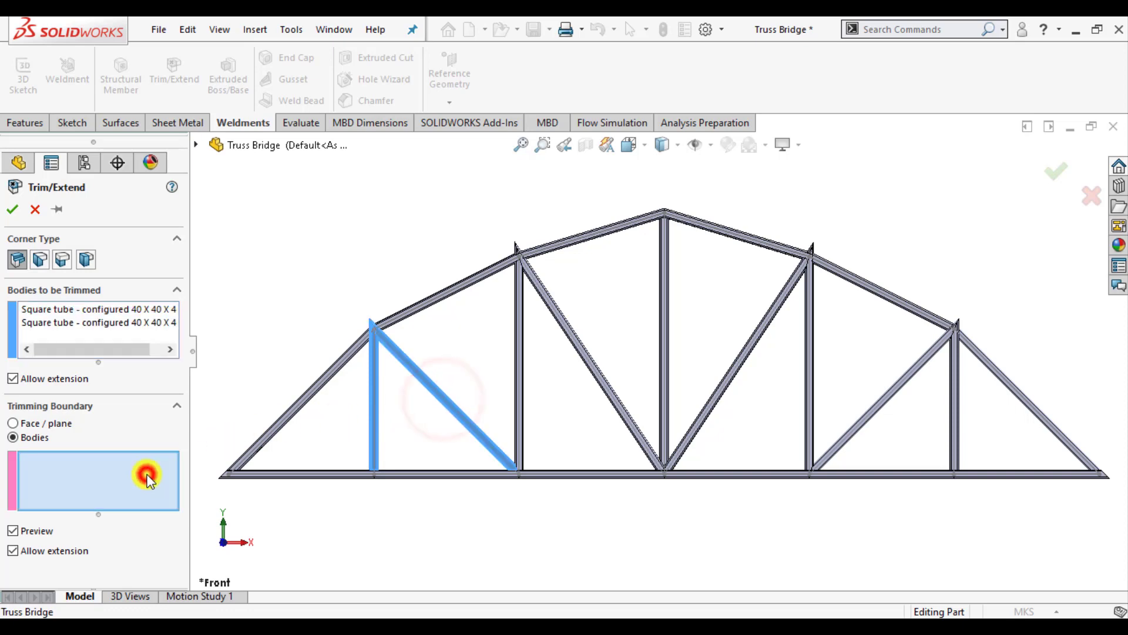
scroll(304, 360, down, 3)
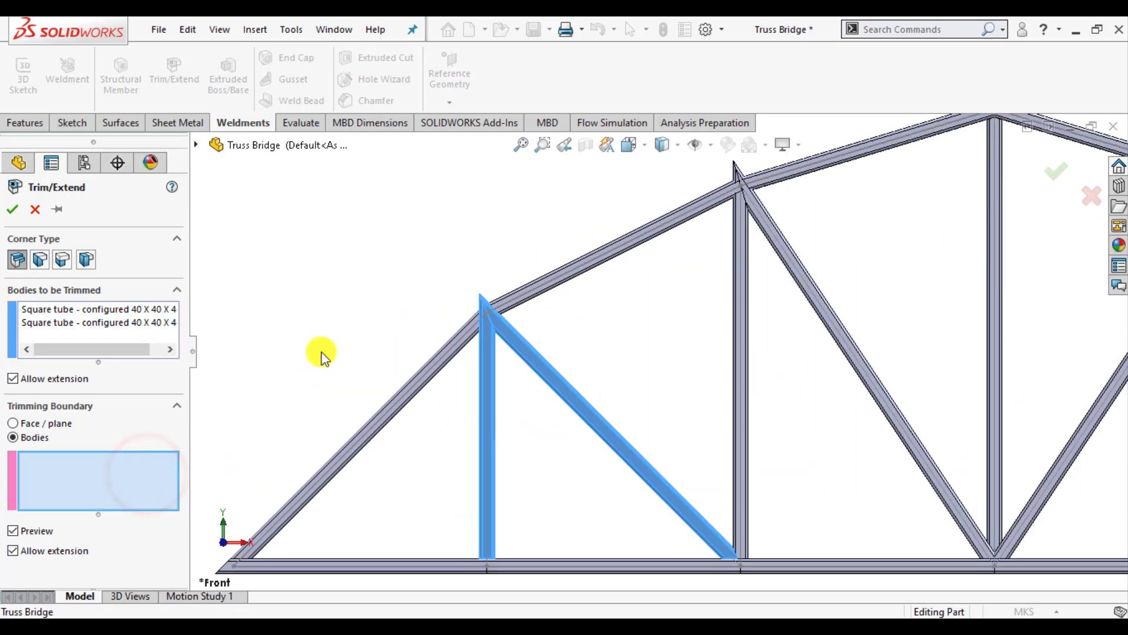
click(413, 393)
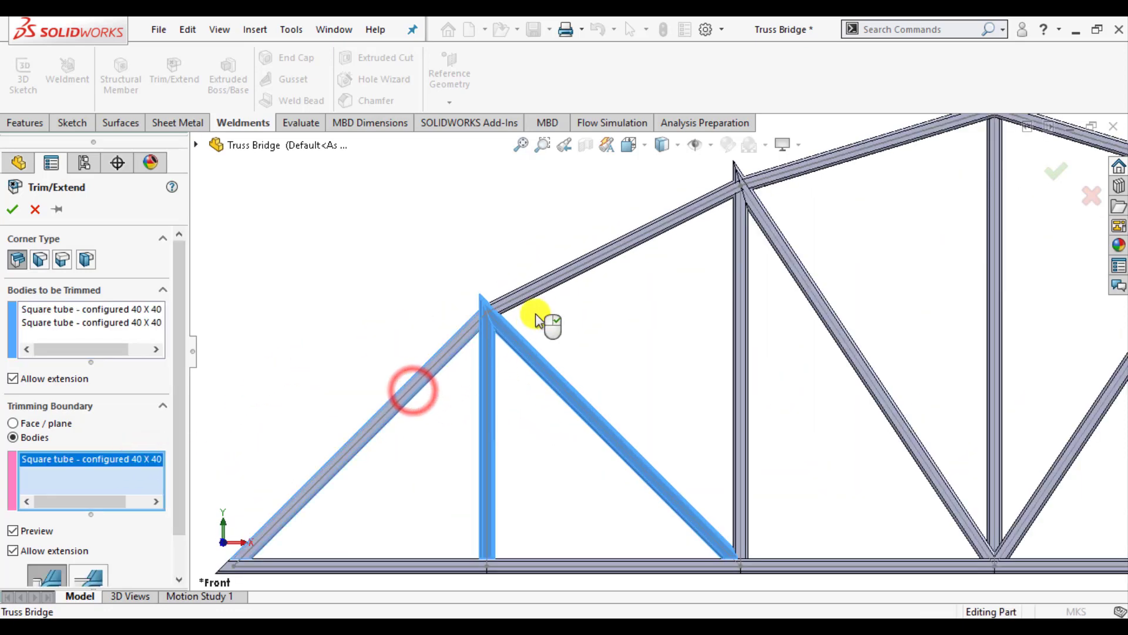
click(563, 278)
scroll(405, 335, down, 2)
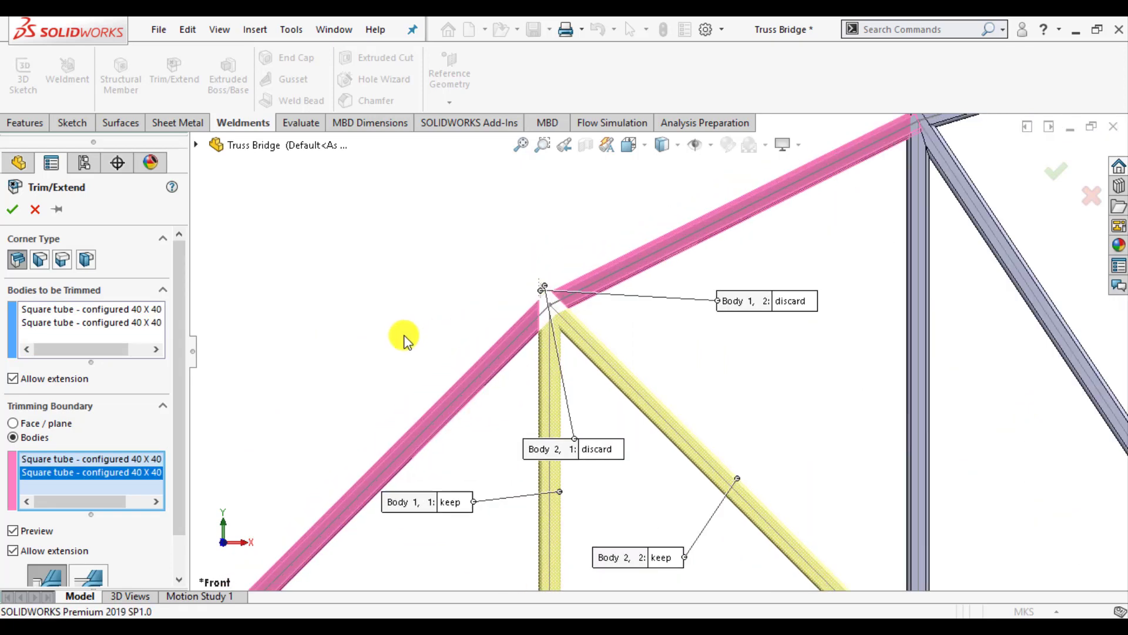
click(12, 211)
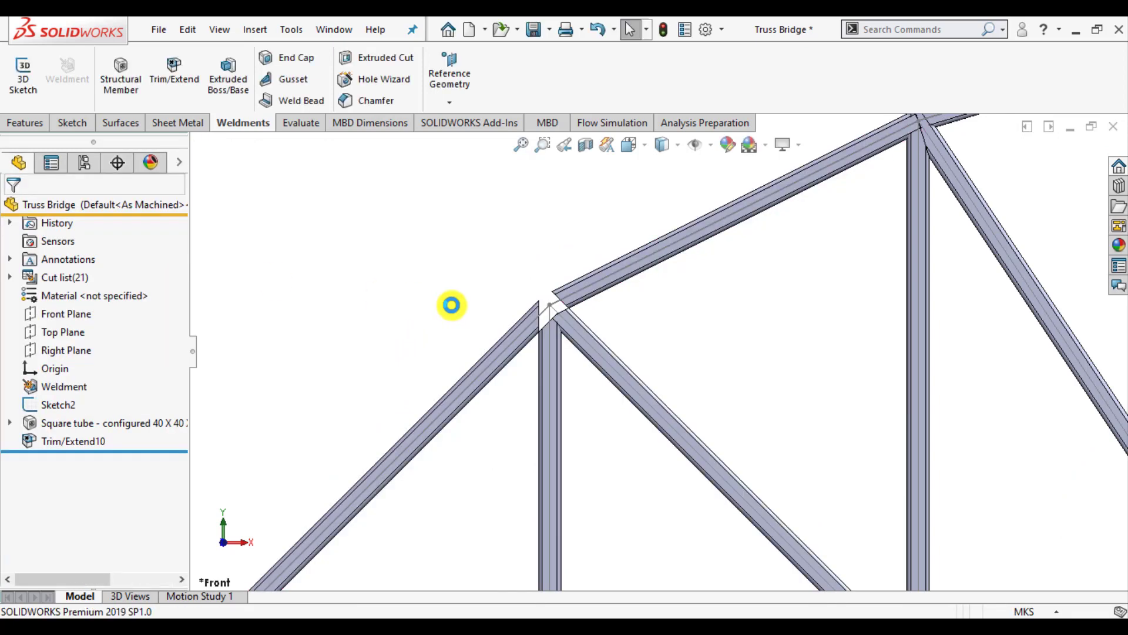
- End-trim the second vertical and second diagonal against the second and third top chord segments
scroll(446, 308, up, 3)
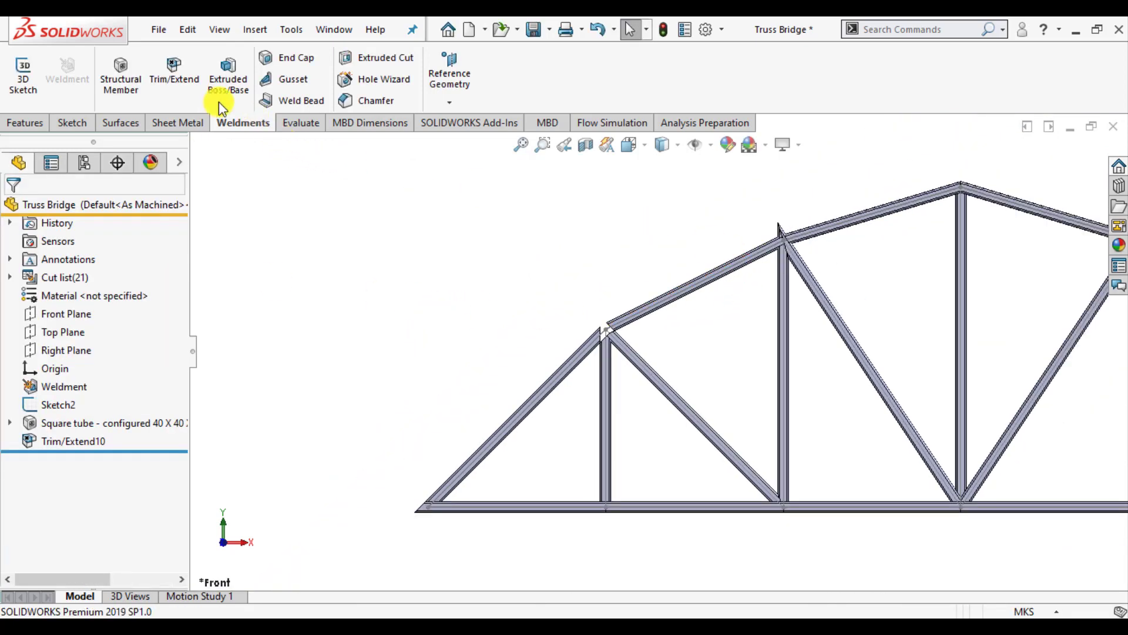
click(183, 77)
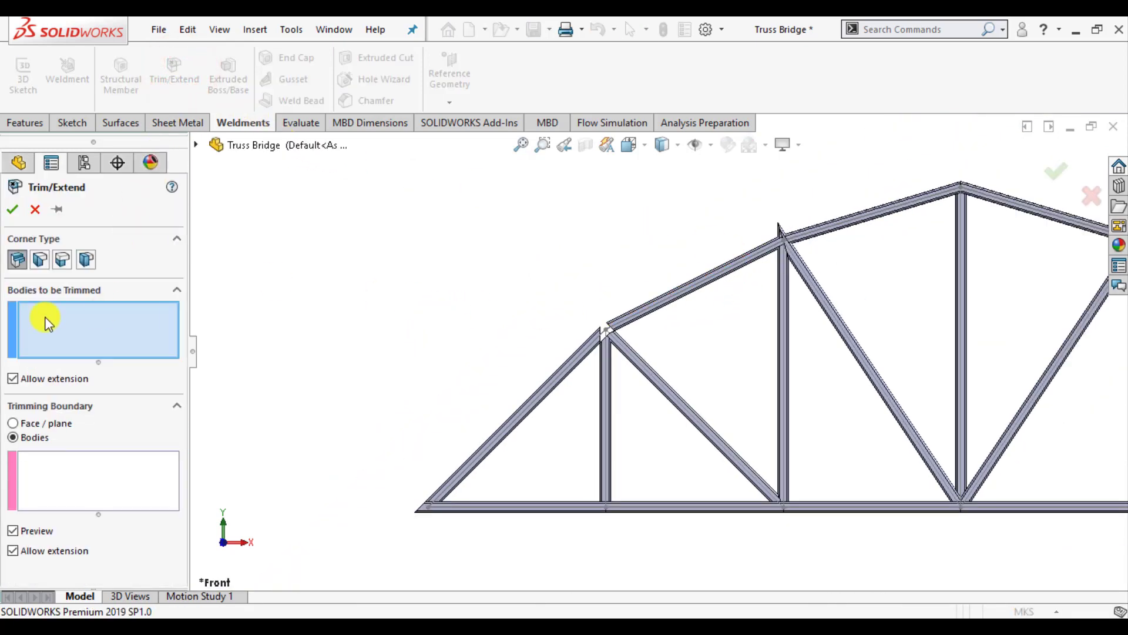
click(788, 334)
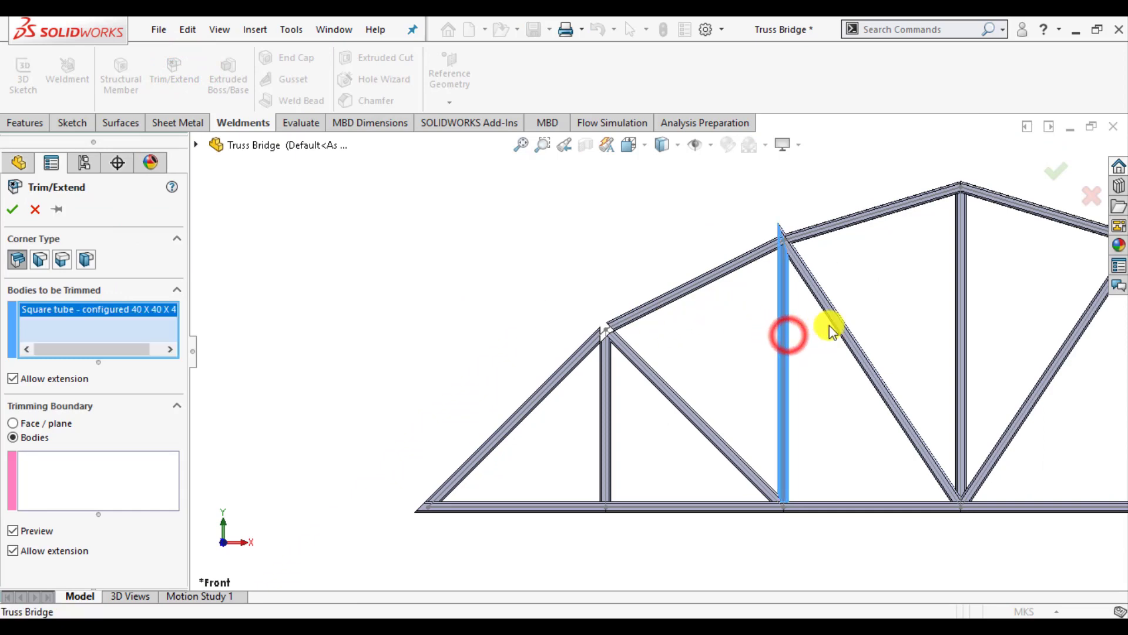
click(838, 322)
click(52, 491)
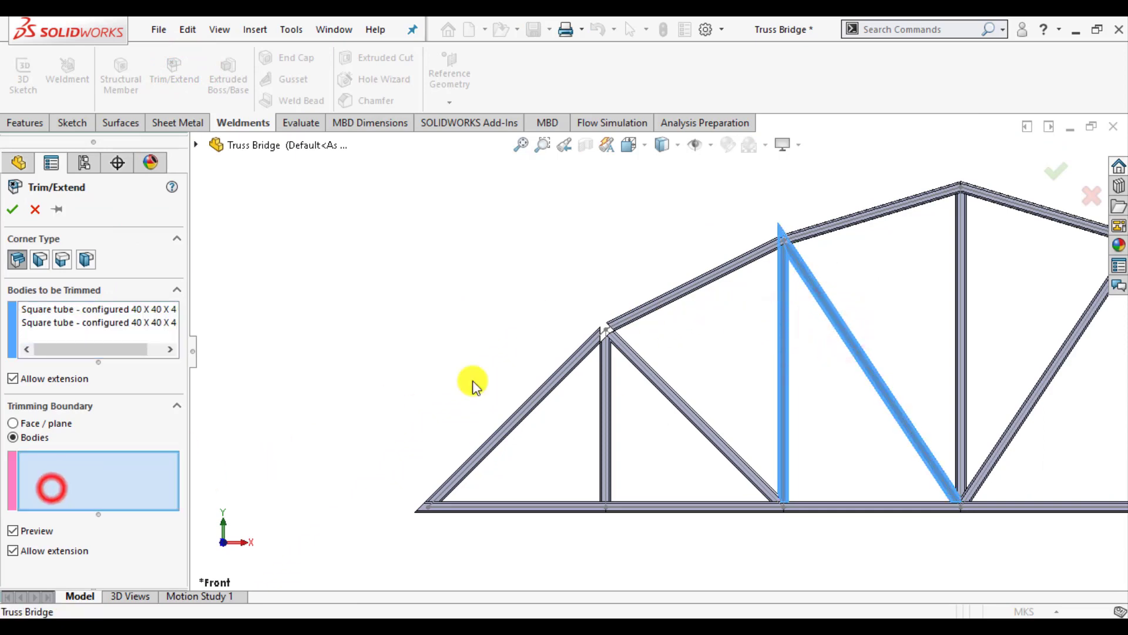
click(719, 276)
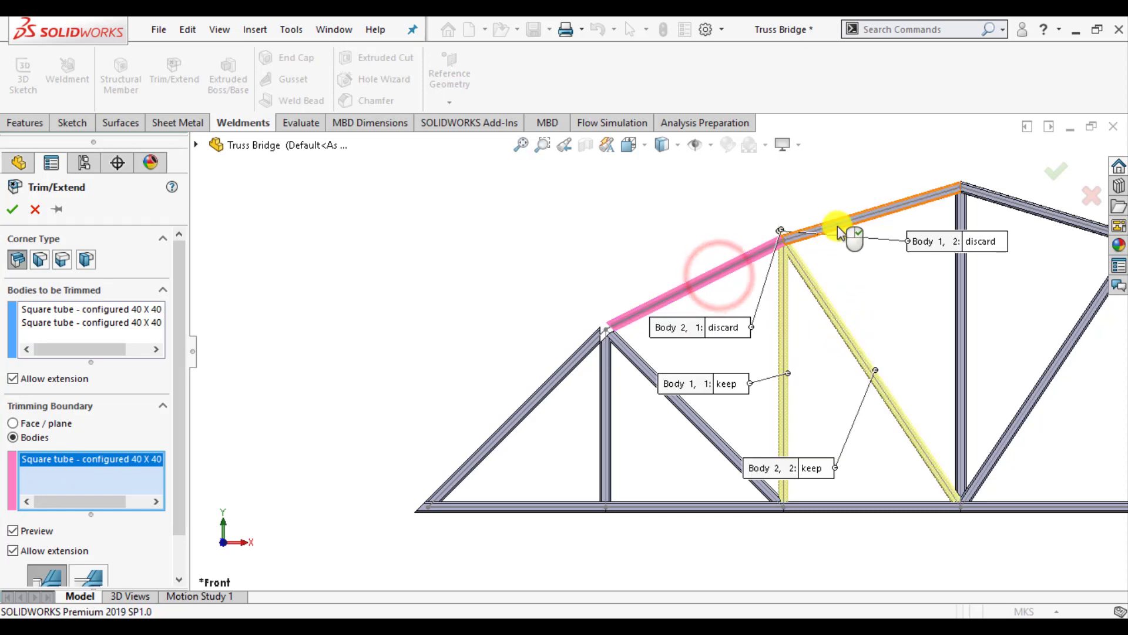
click(835, 232)
scroll(834, 232, down, 3)
scroll(687, 283, down, 4)
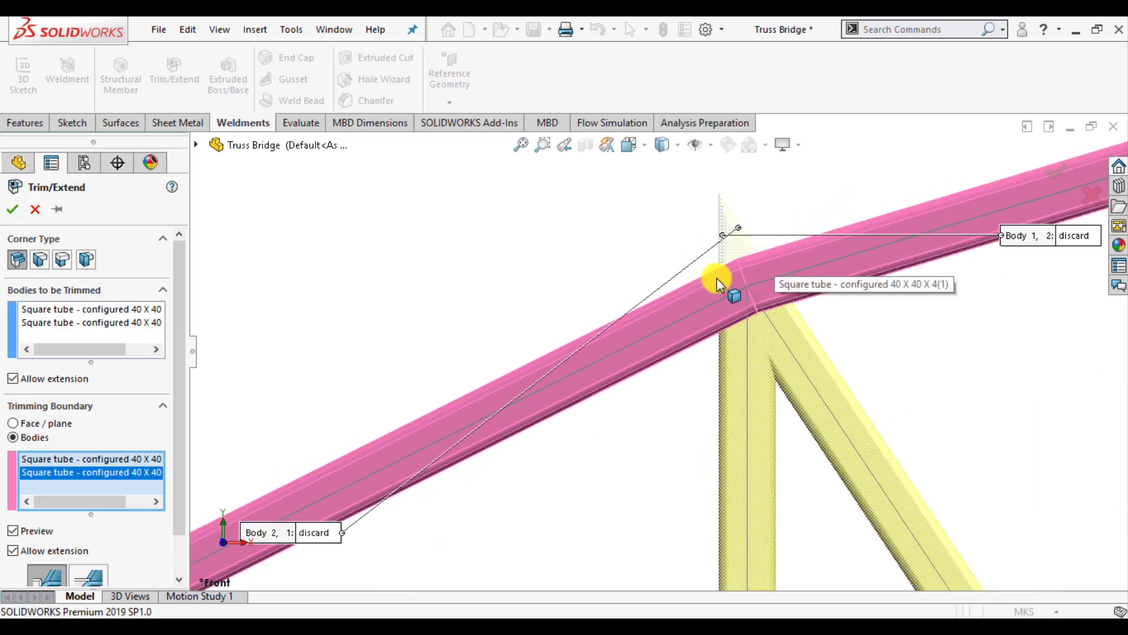
scroll(573, 266, up, 1)
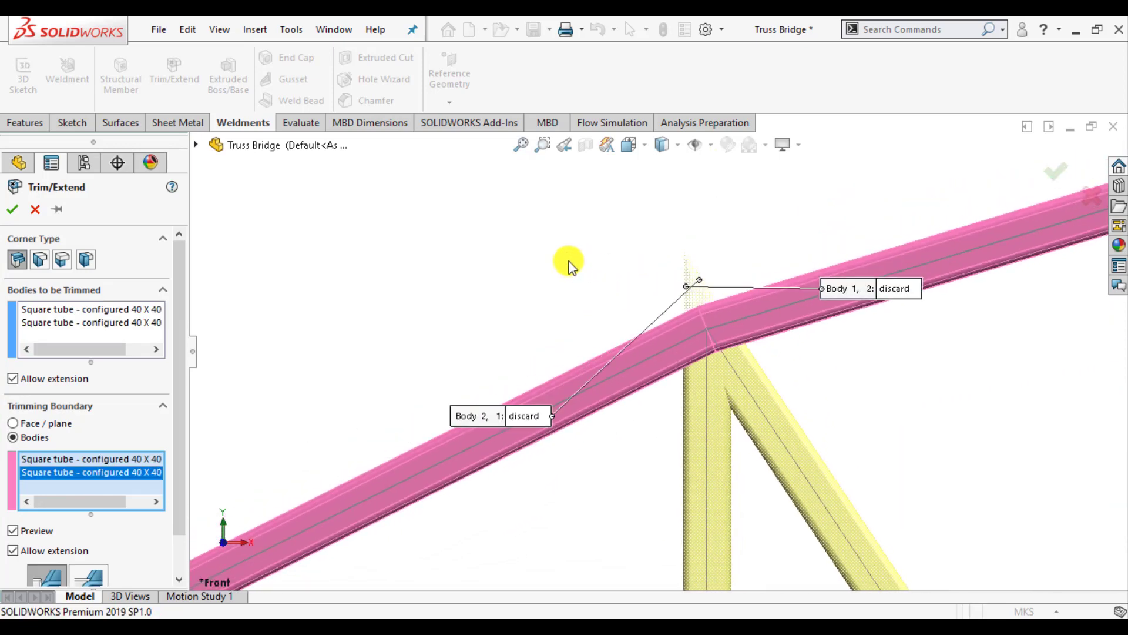
scroll(567, 264, up, 2)
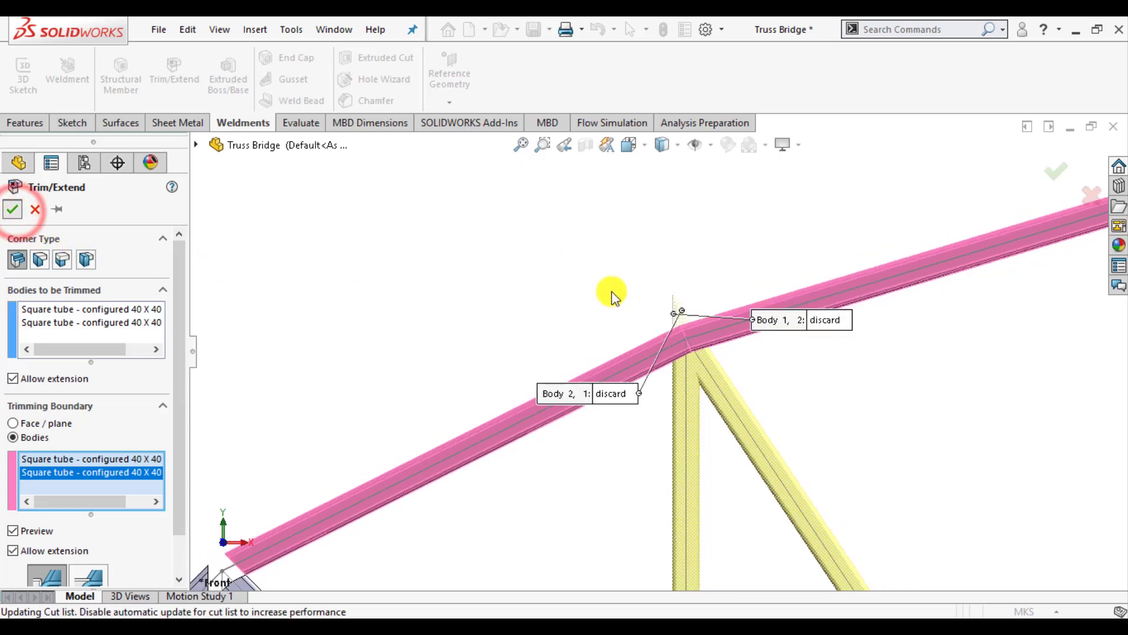
- End-trim the diagonal and vertical at the first joint right of the truss's apex against the two adjoining top chord segments as boundary bodies
scroll(587, 294, up, 5)
scroll(775, 350, down, 10)
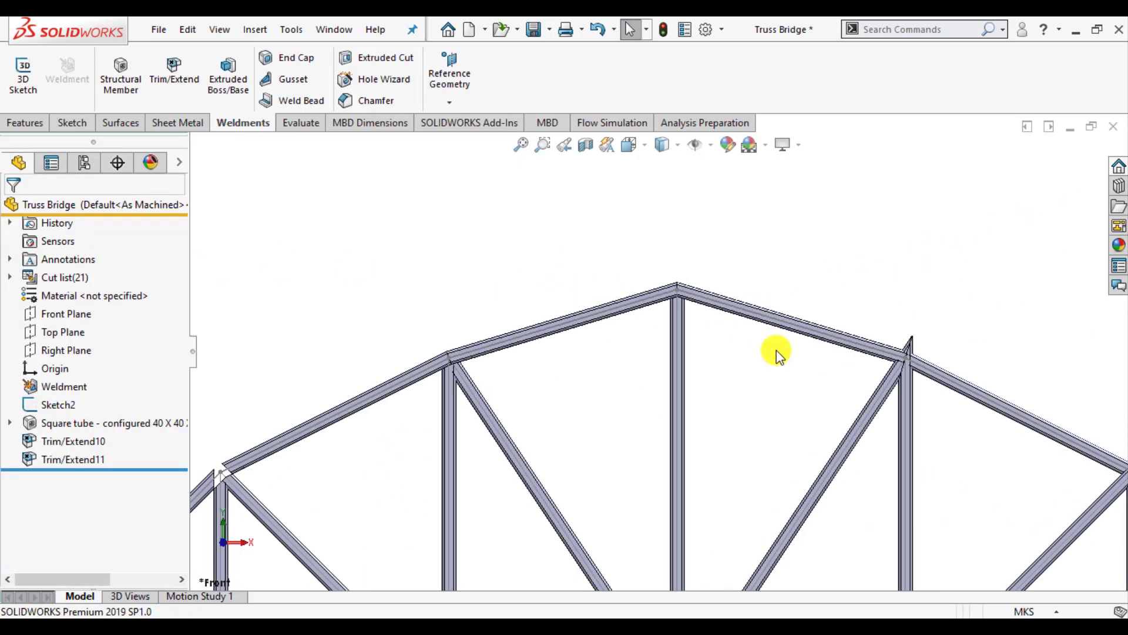
scroll(526, 256, up, 4)
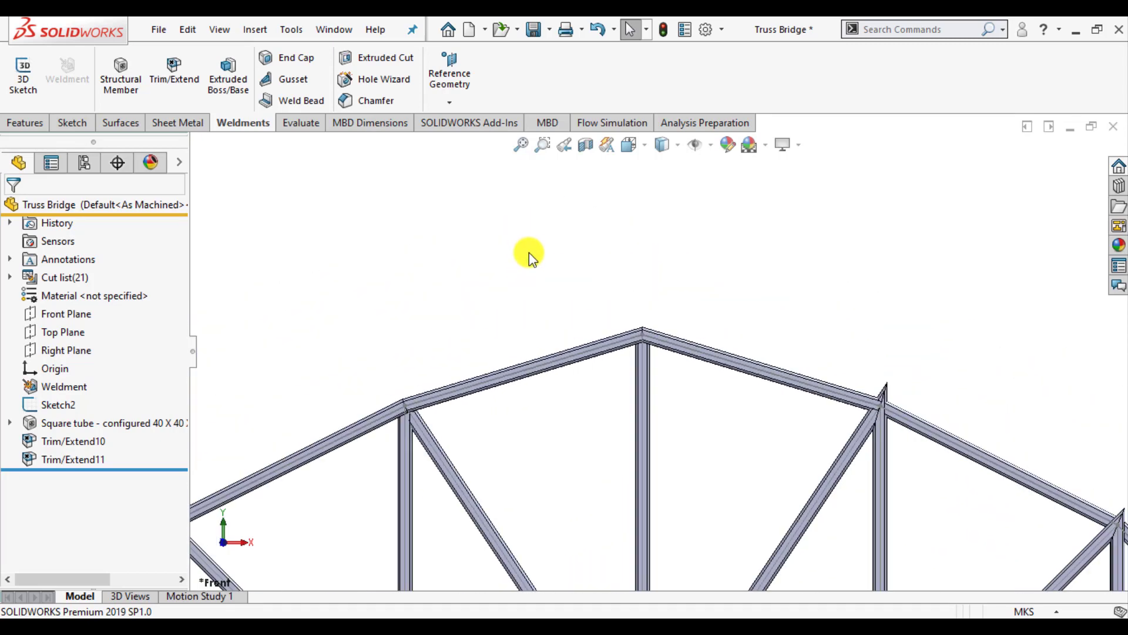
scroll(758, 383, up, 2)
scroll(637, 376, down, 4)
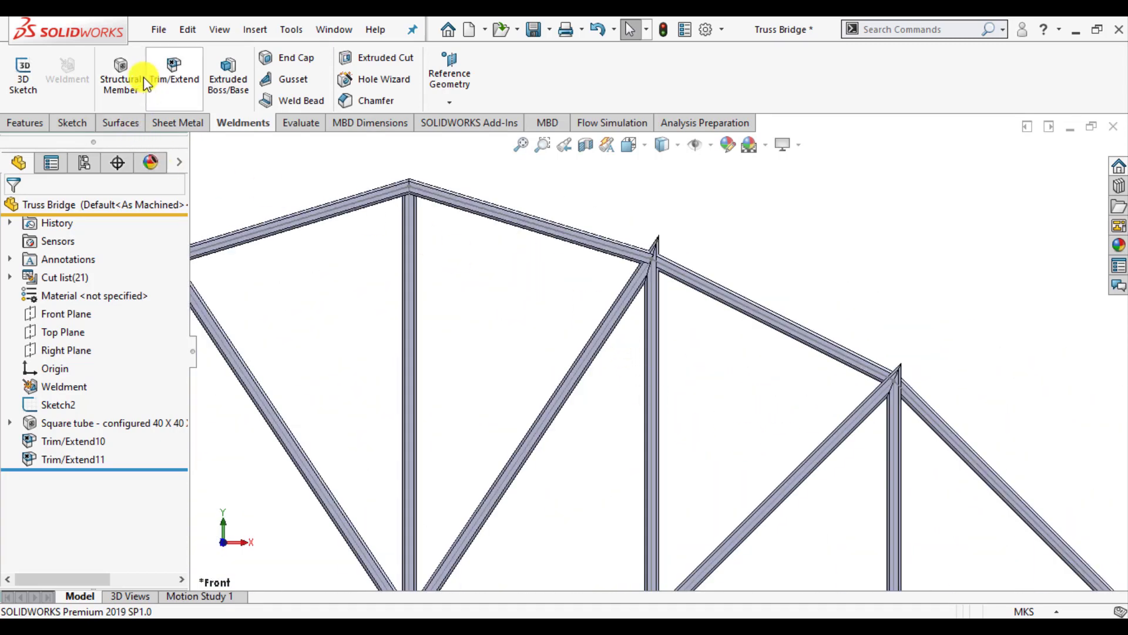
click(174, 72)
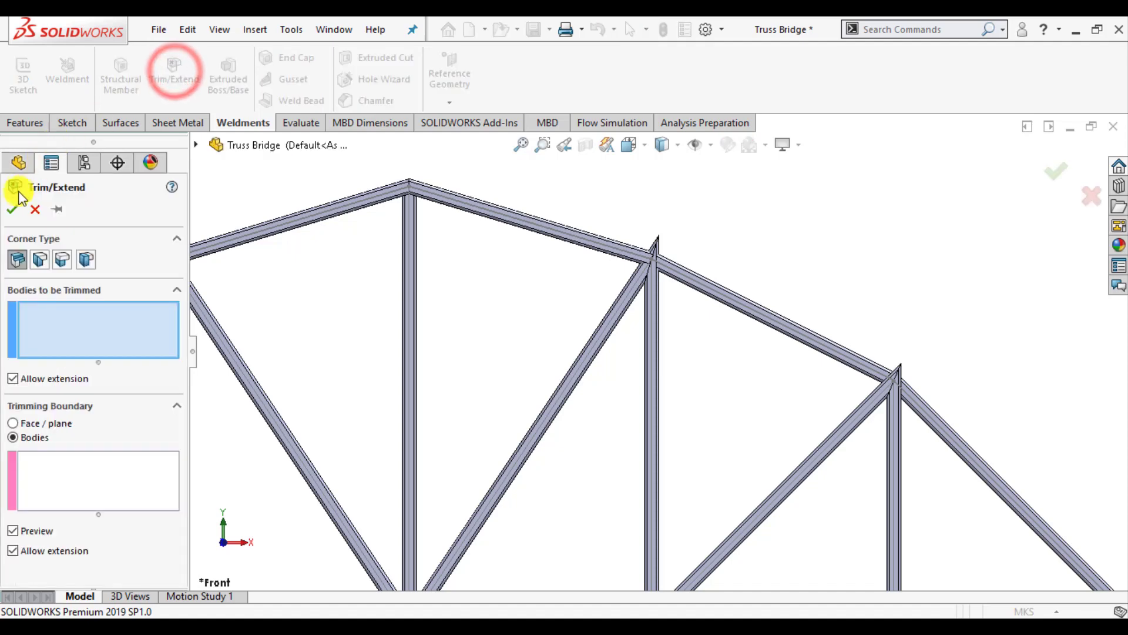
click(587, 366)
click(655, 398)
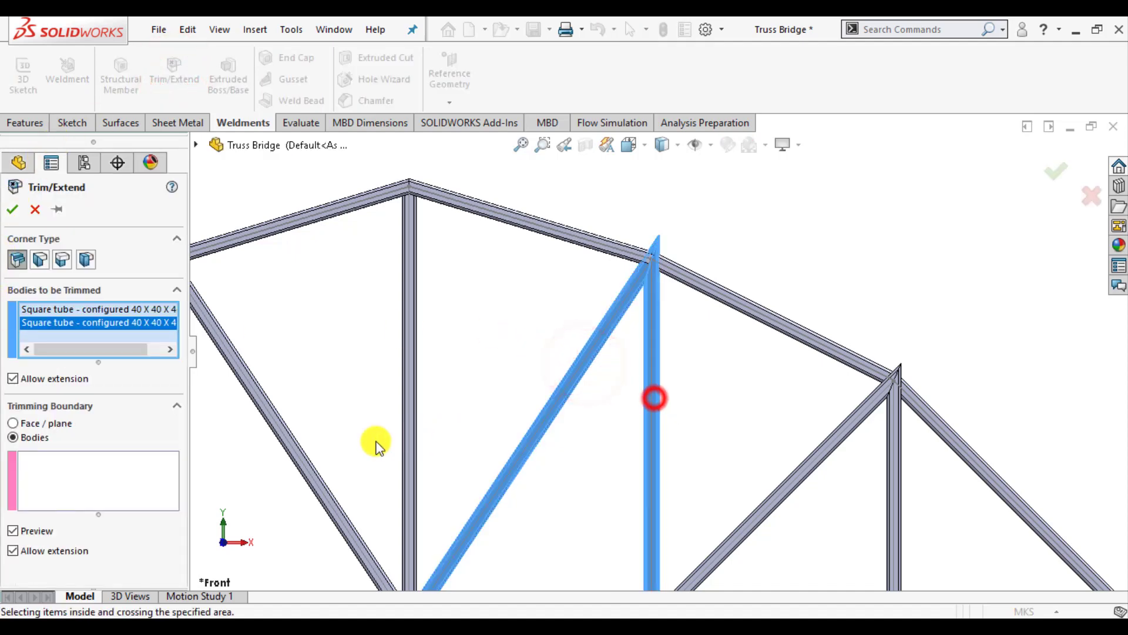
click(106, 486)
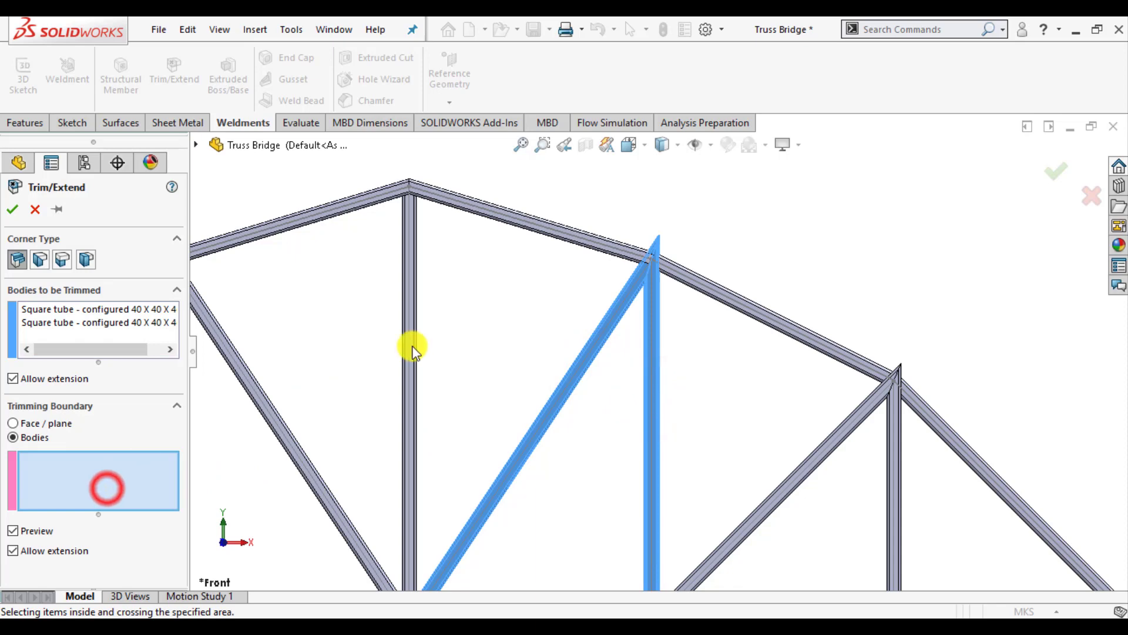
click(591, 242)
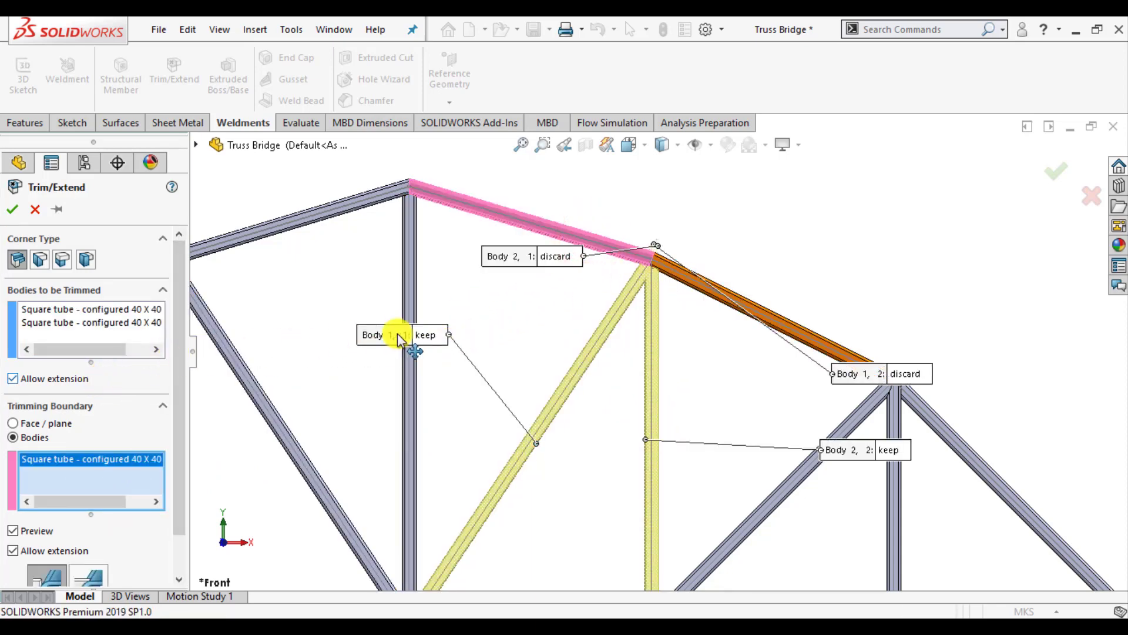
click(702, 288)
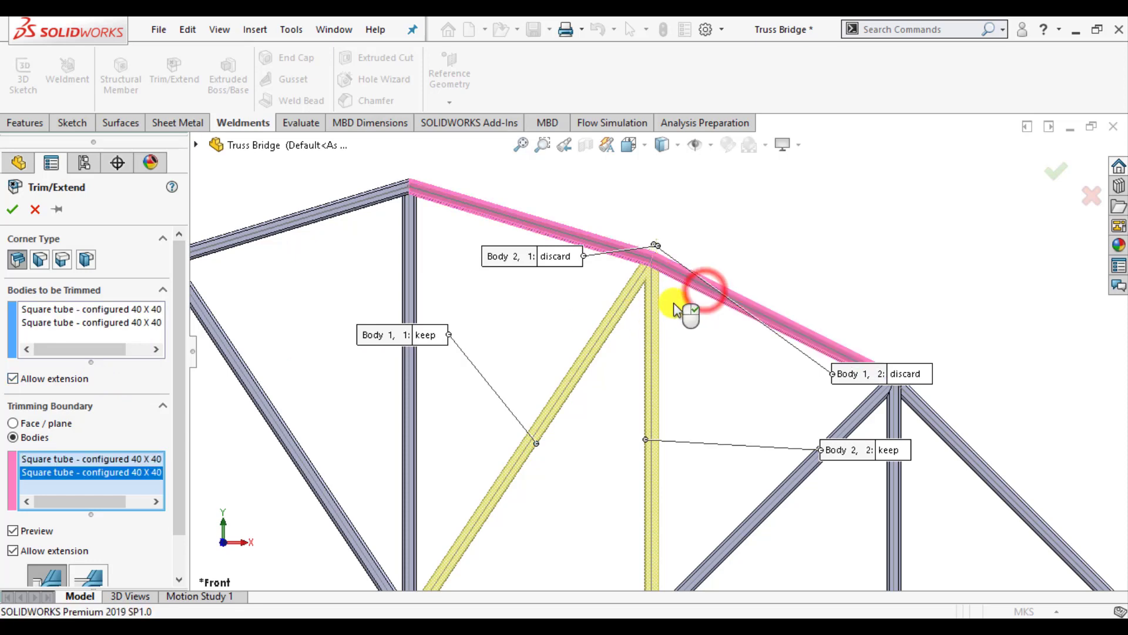
click(16, 208)
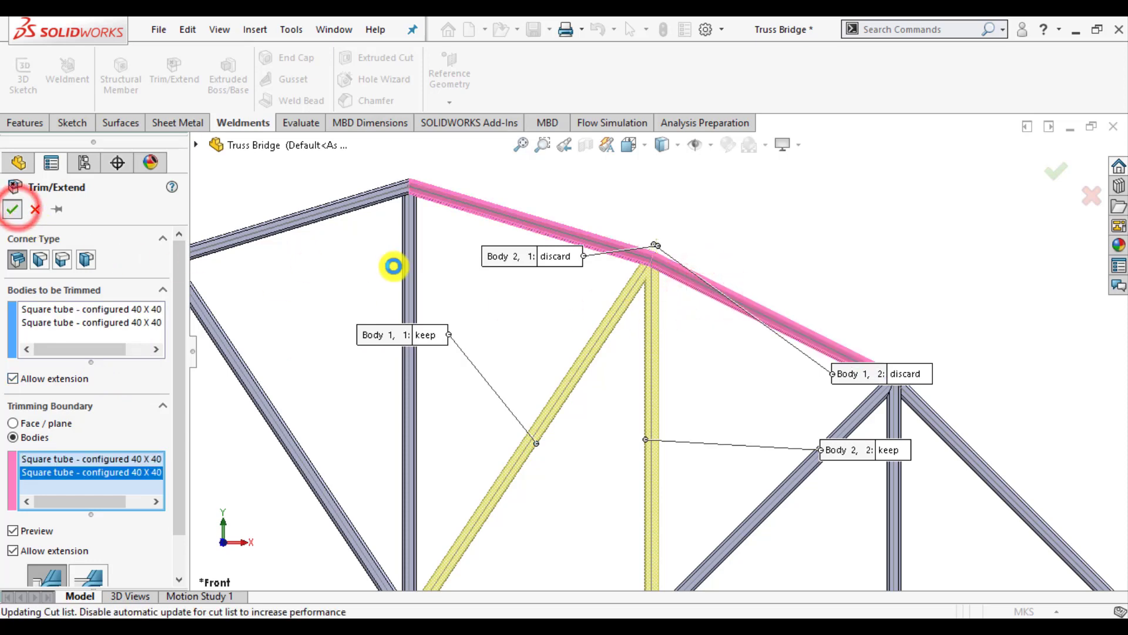
- End-trim the rightmost vertical and its adjoining diagonal against the last two top chord segments, using bodies as the boundary
key(f)
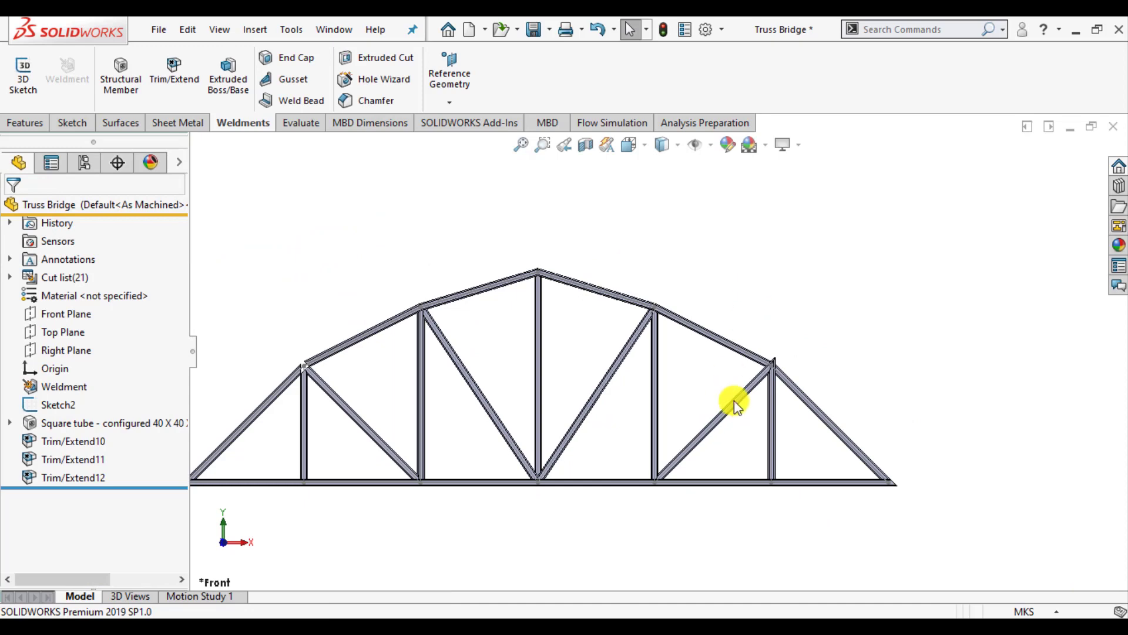
scroll(739, 353, down, 3)
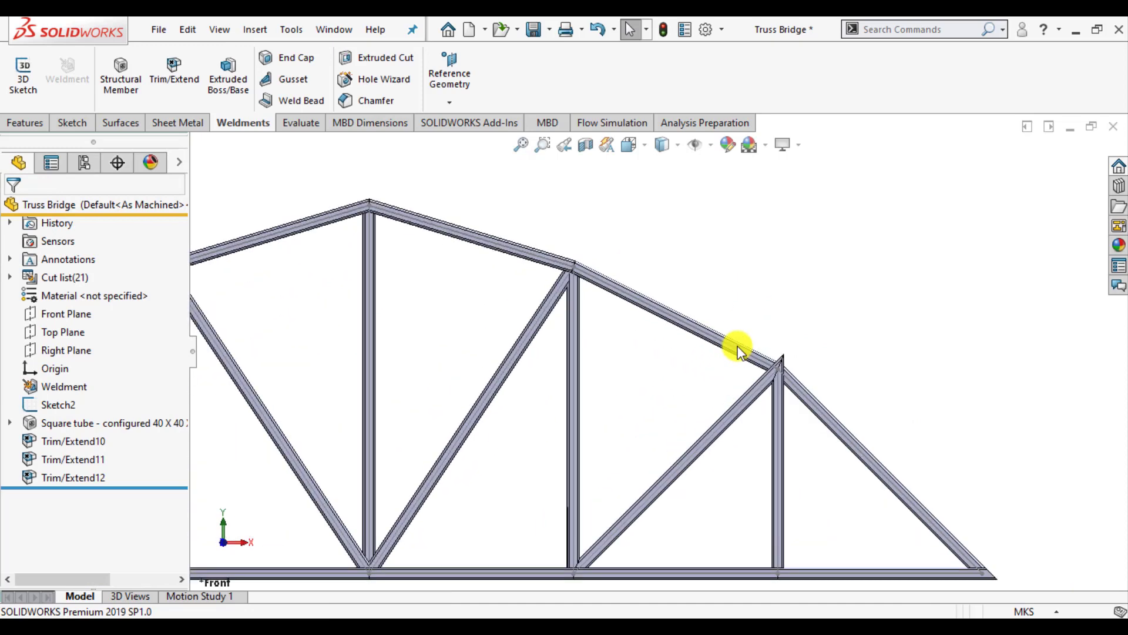
click(170, 82)
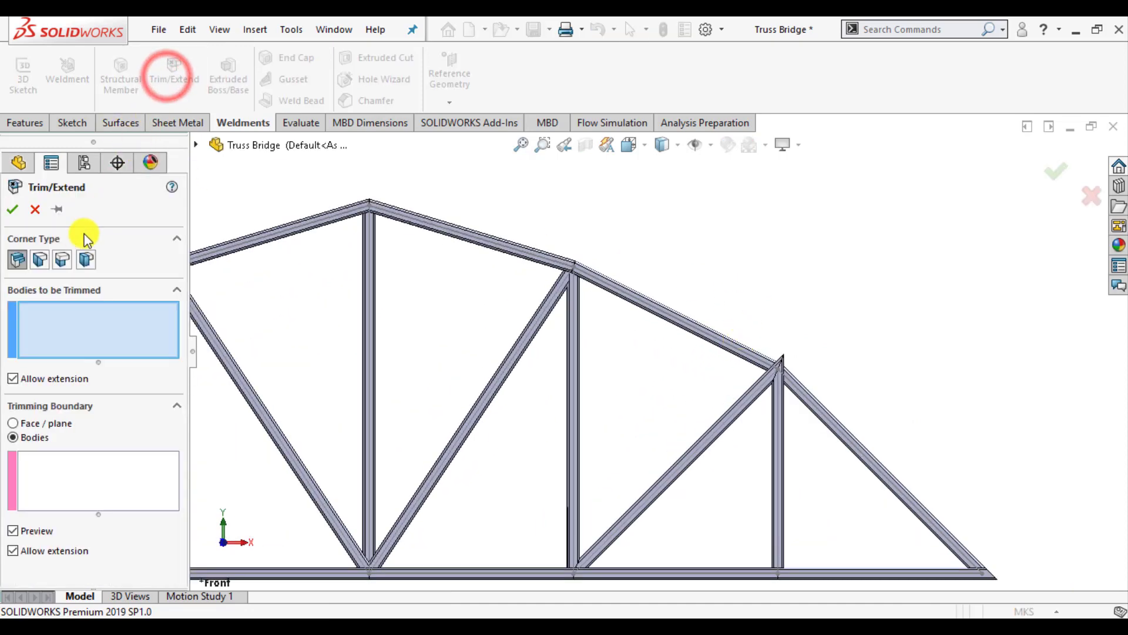
click(685, 465)
click(779, 497)
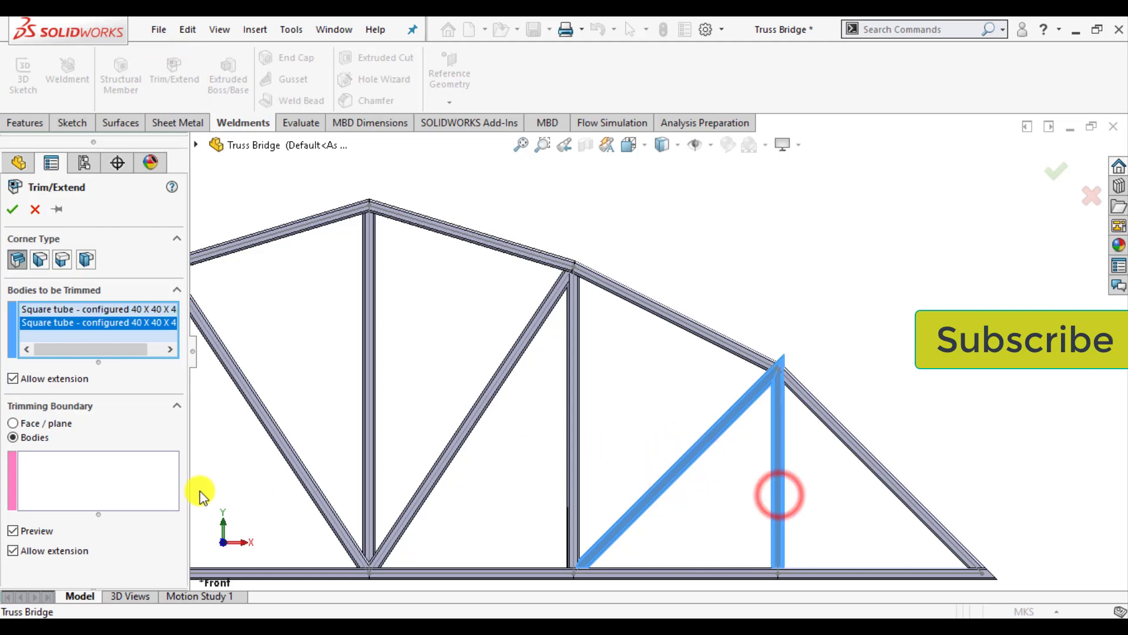
click(143, 489)
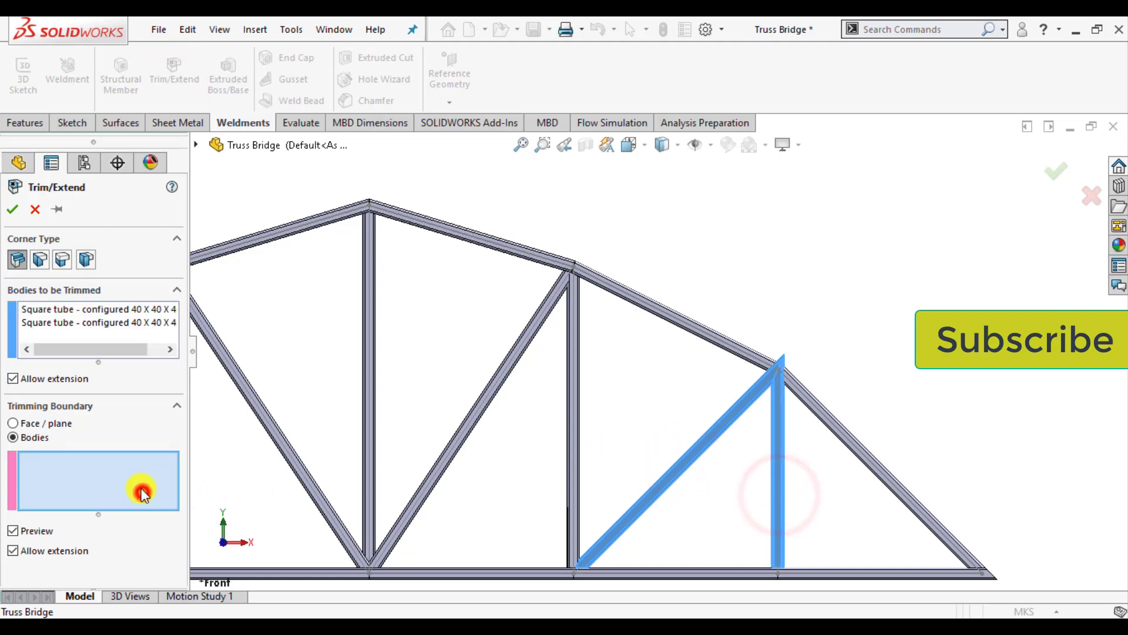
click(723, 340)
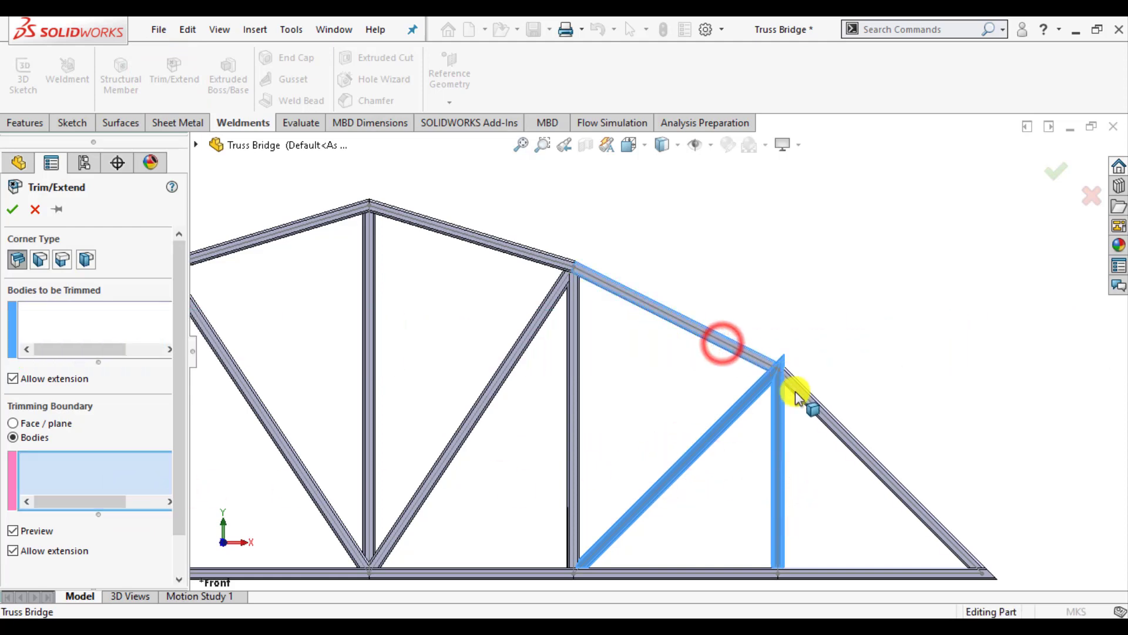
click(816, 416)
scroll(772, 401, down, 2)
scroll(773, 402, down, 1)
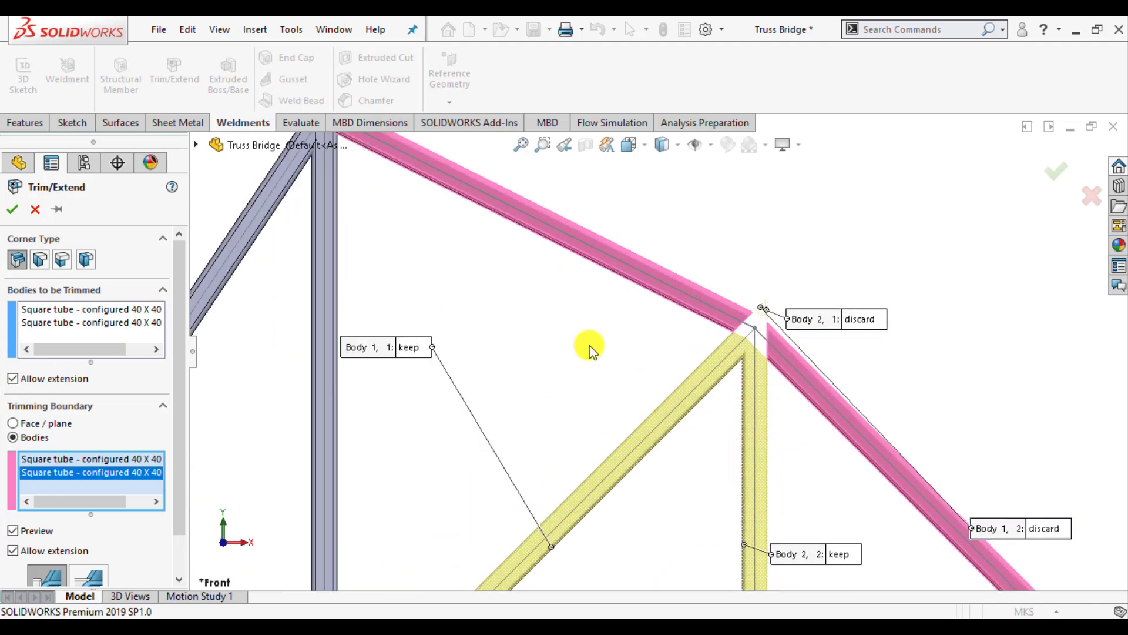
click(13, 210)
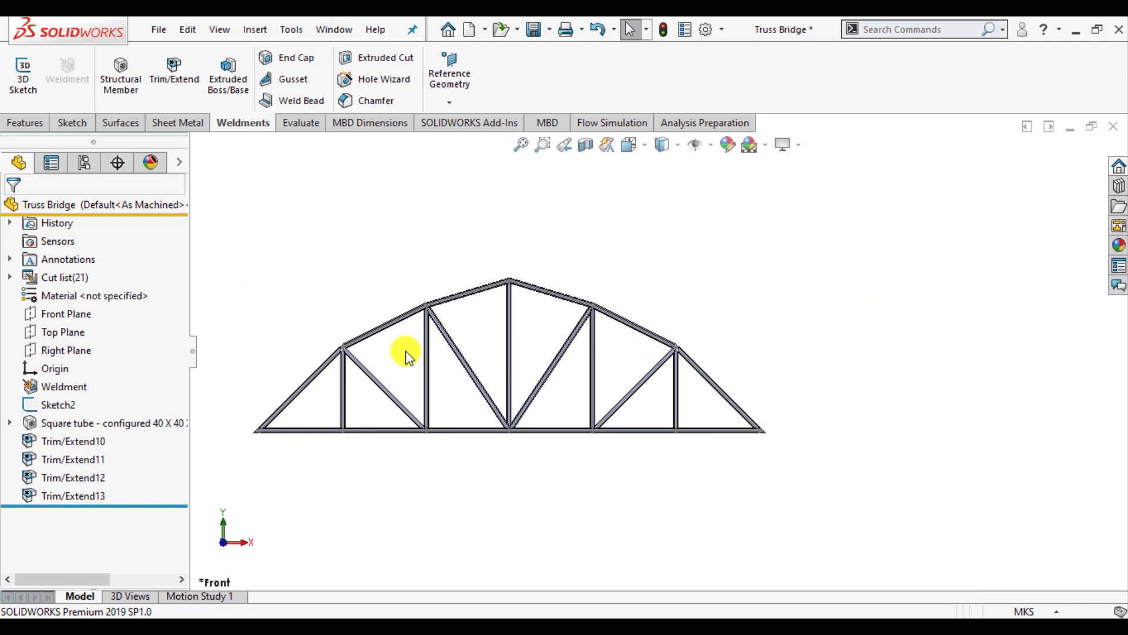
- Miter-trim the left sloping end member with the adjoining top chord segment to close the gap at their joint
scroll(403, 352, down, 6)
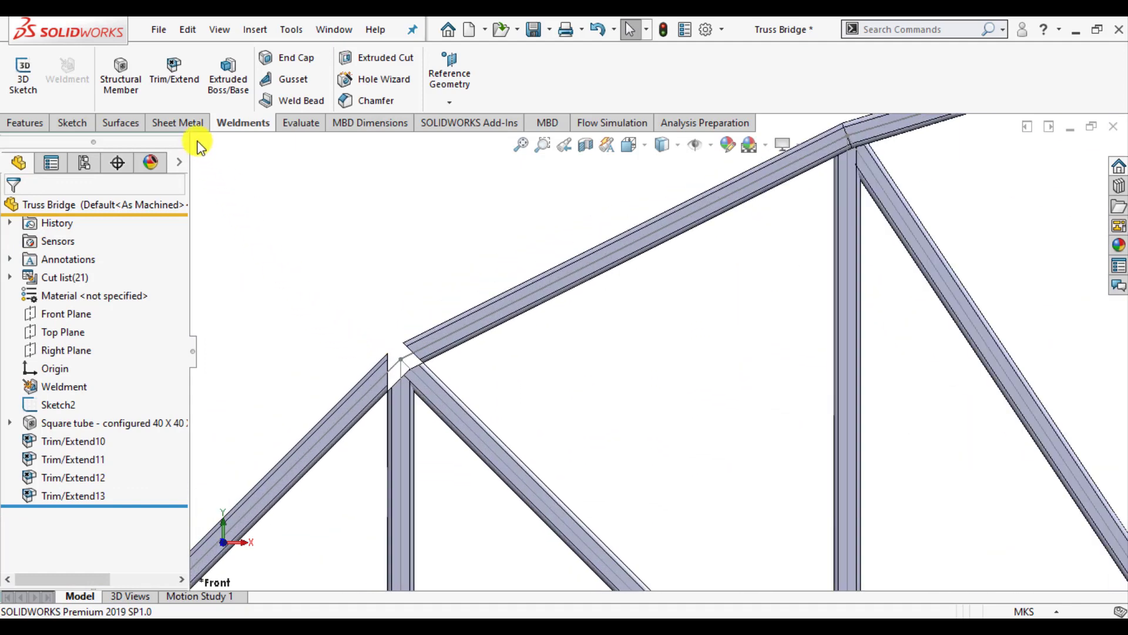
click(172, 69)
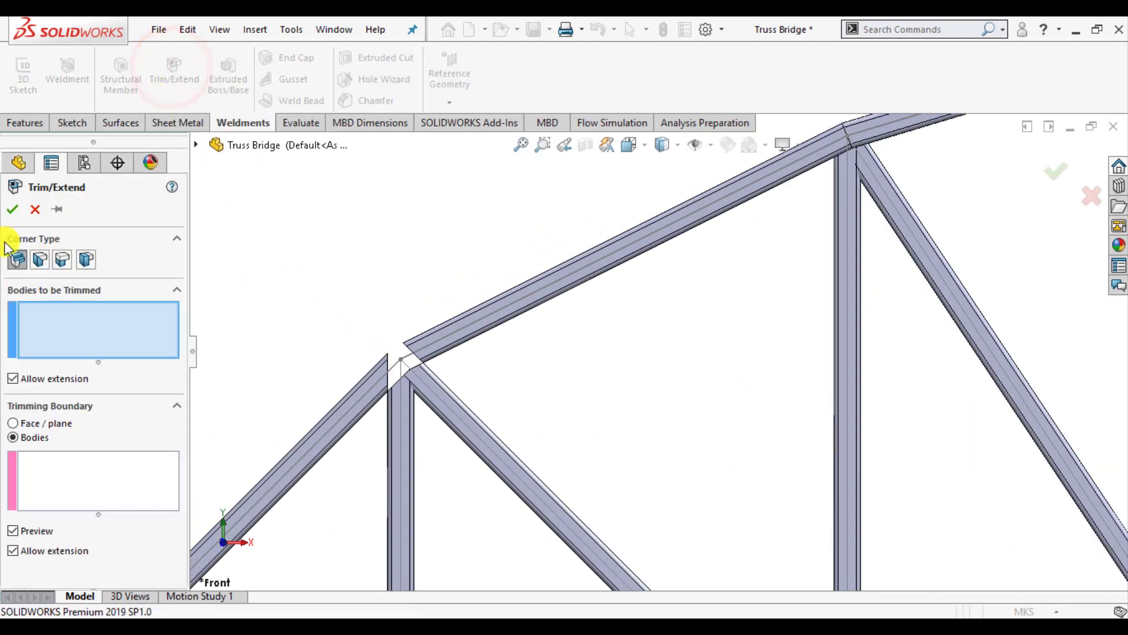
click(40, 260)
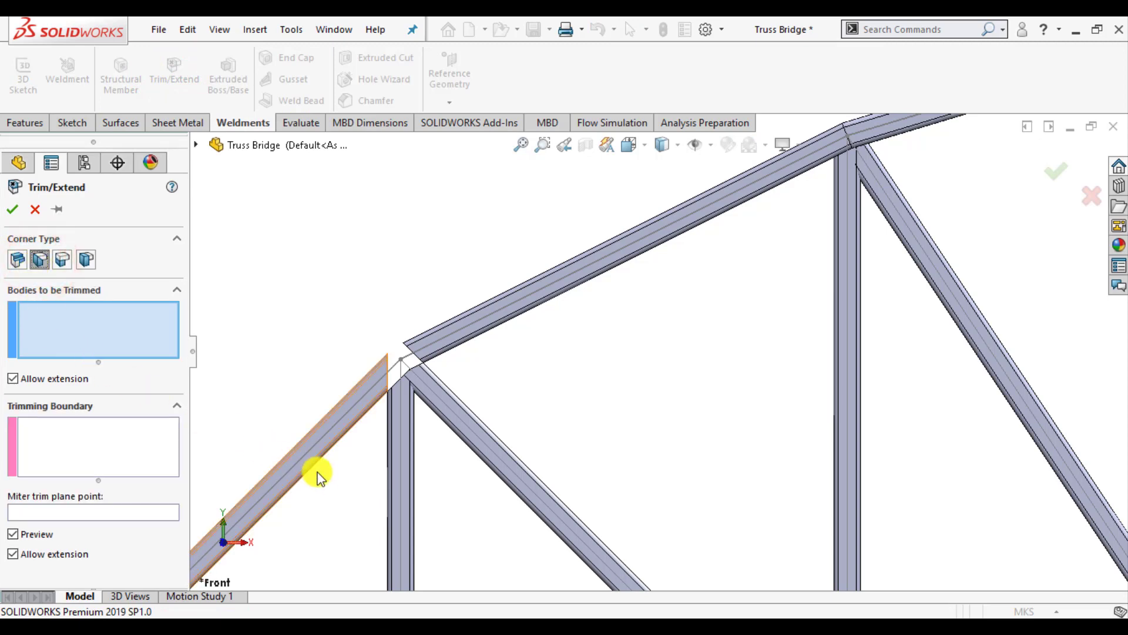
click(307, 456)
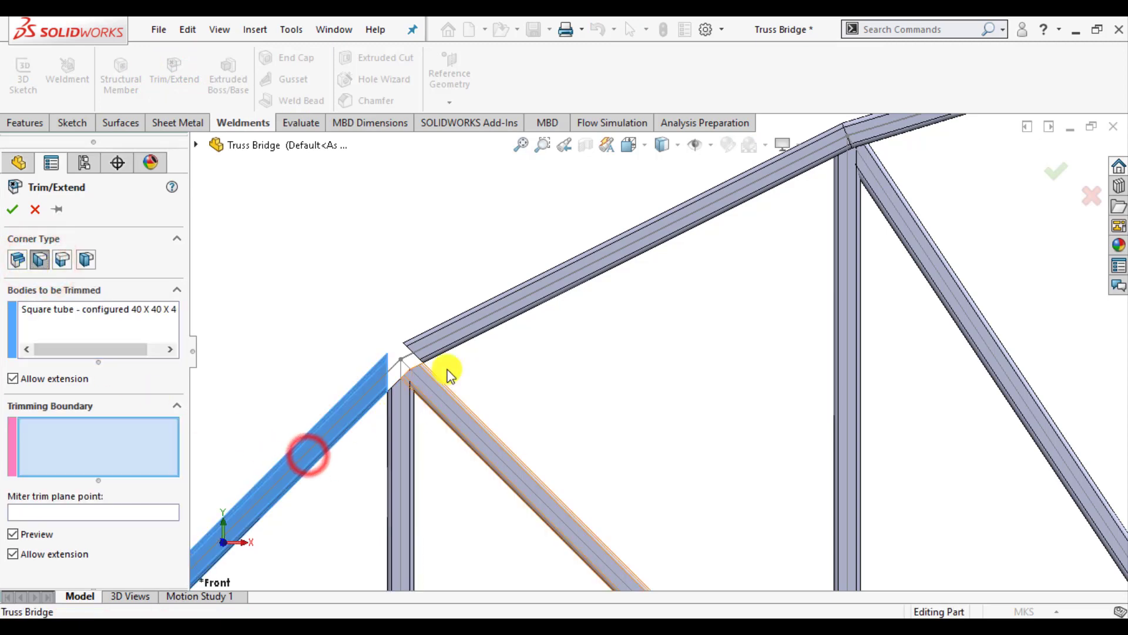
click(491, 324)
scroll(394, 373, down, 3)
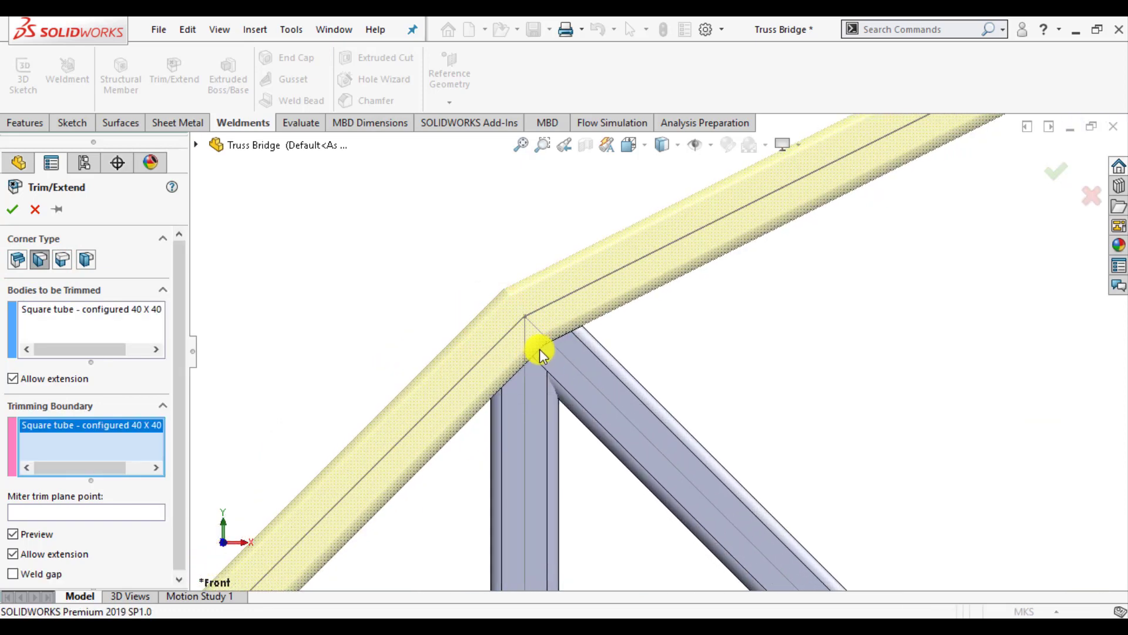
click(11, 210)
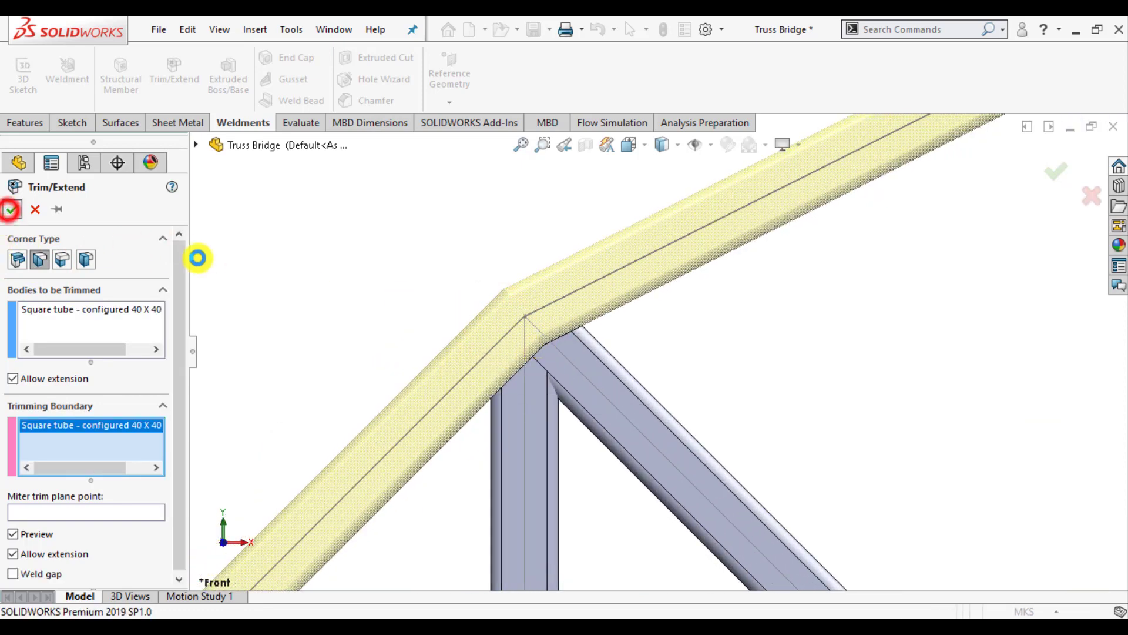
- Dismiss the unsaved-document notification and miter-trim the right sloping end member's joint with the adjoining top chord segment
scroll(456, 264, up, 5)
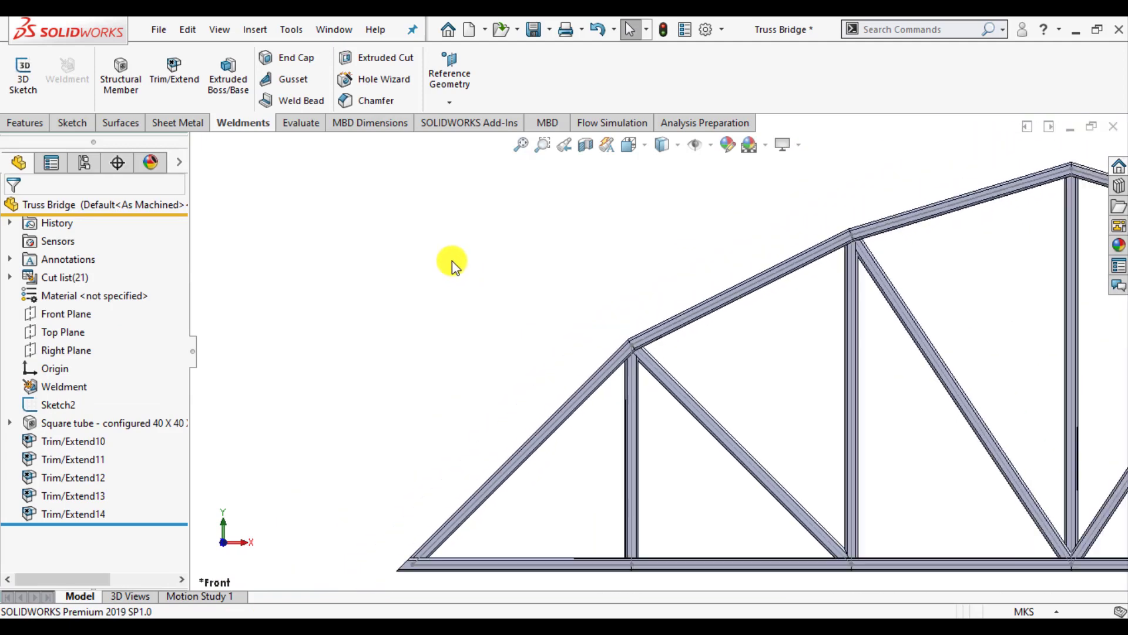
scroll(1035, 364, down, 3)
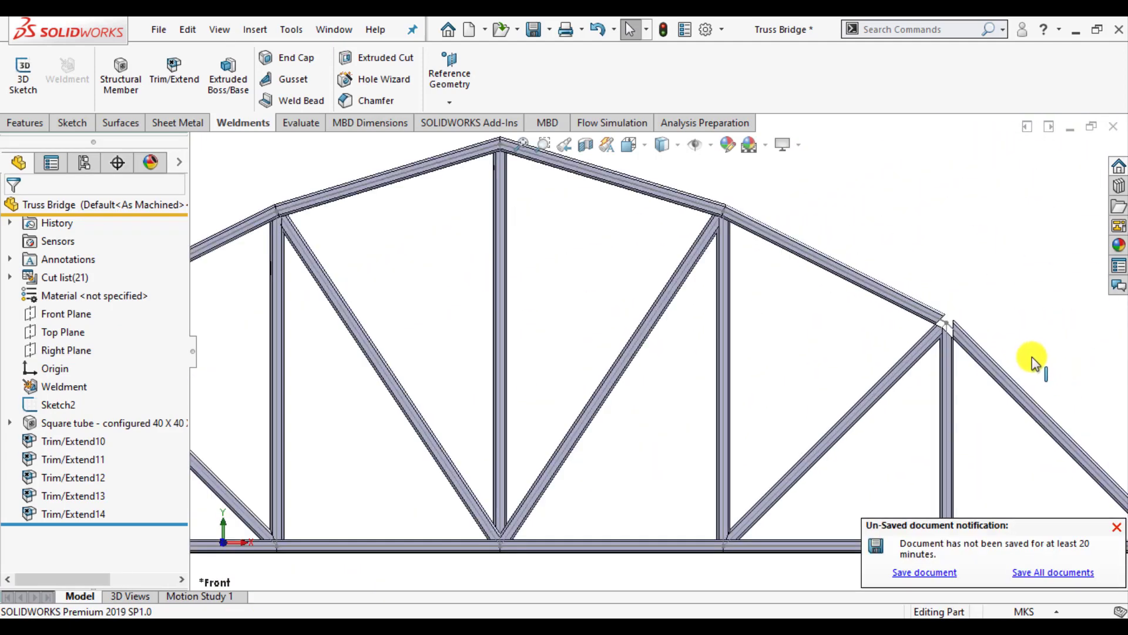
click(1120, 525)
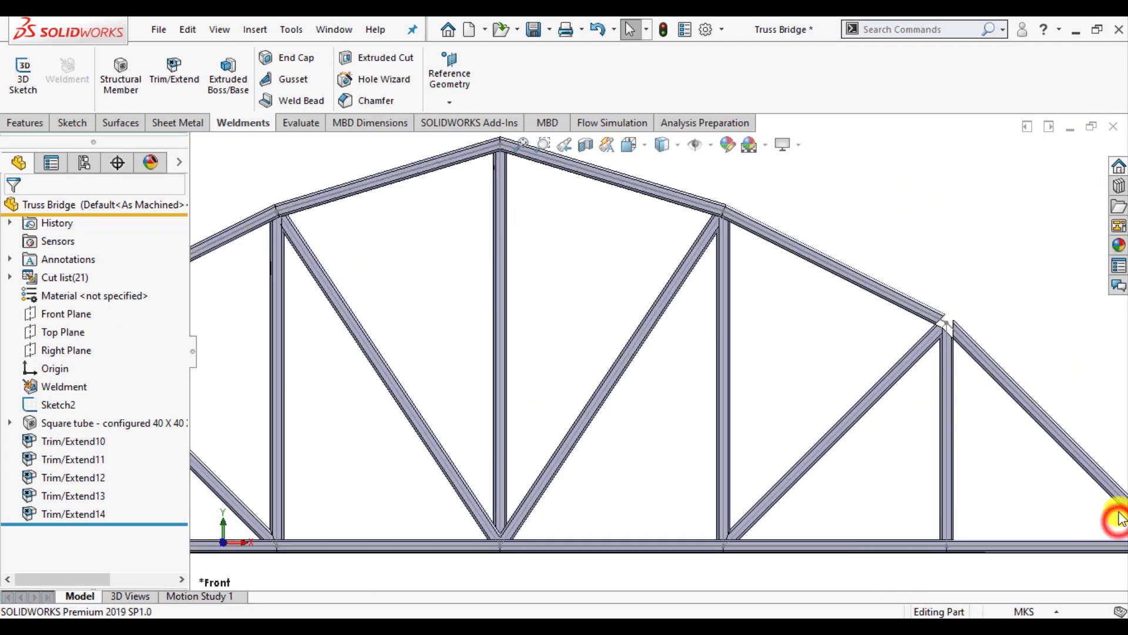
click(165, 70)
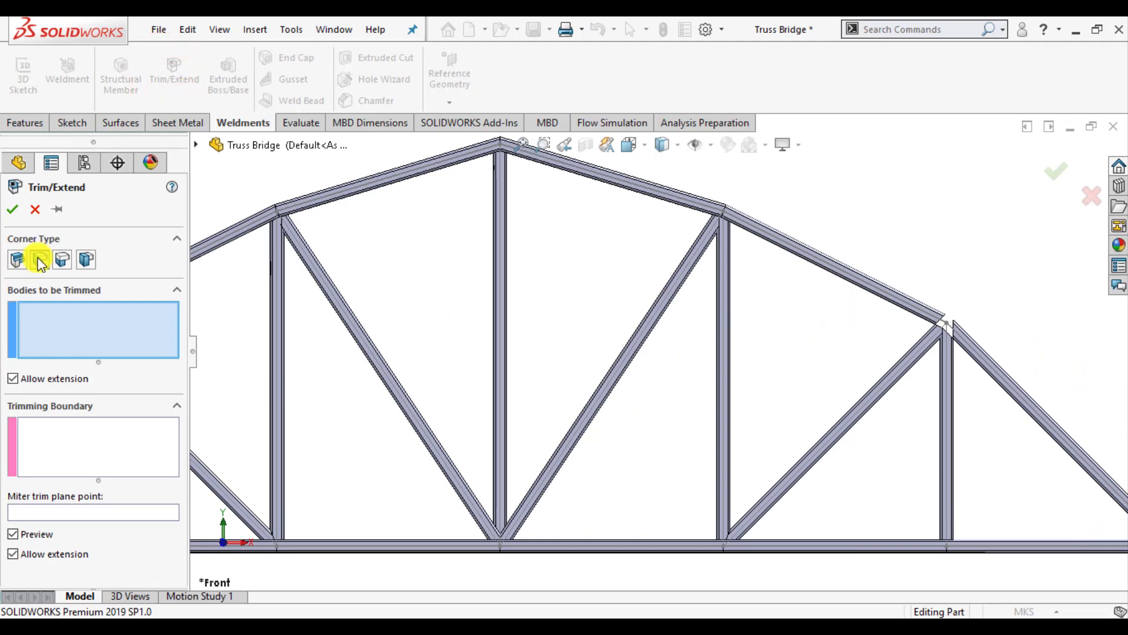
click(37, 257)
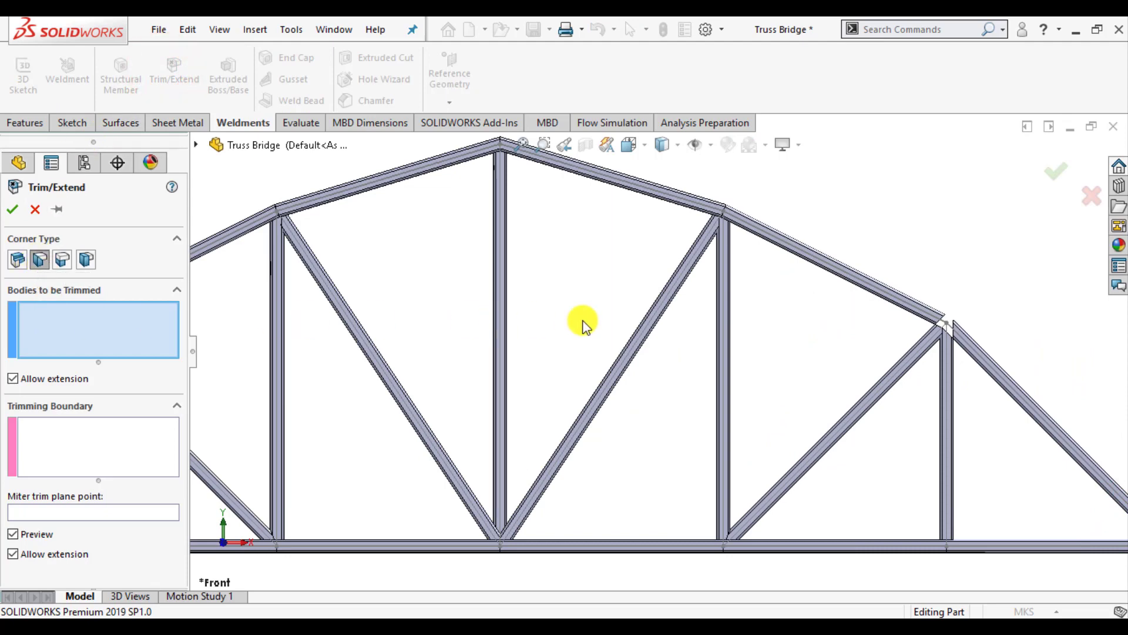
click(866, 288)
scroll(993, 358, down, 5)
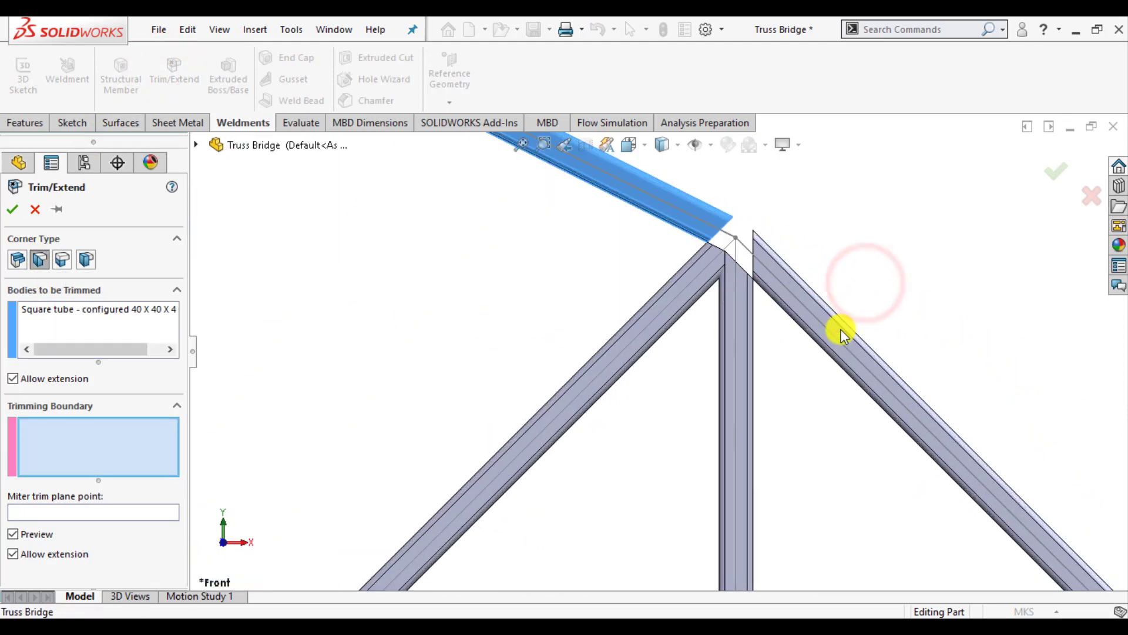
click(838, 336)
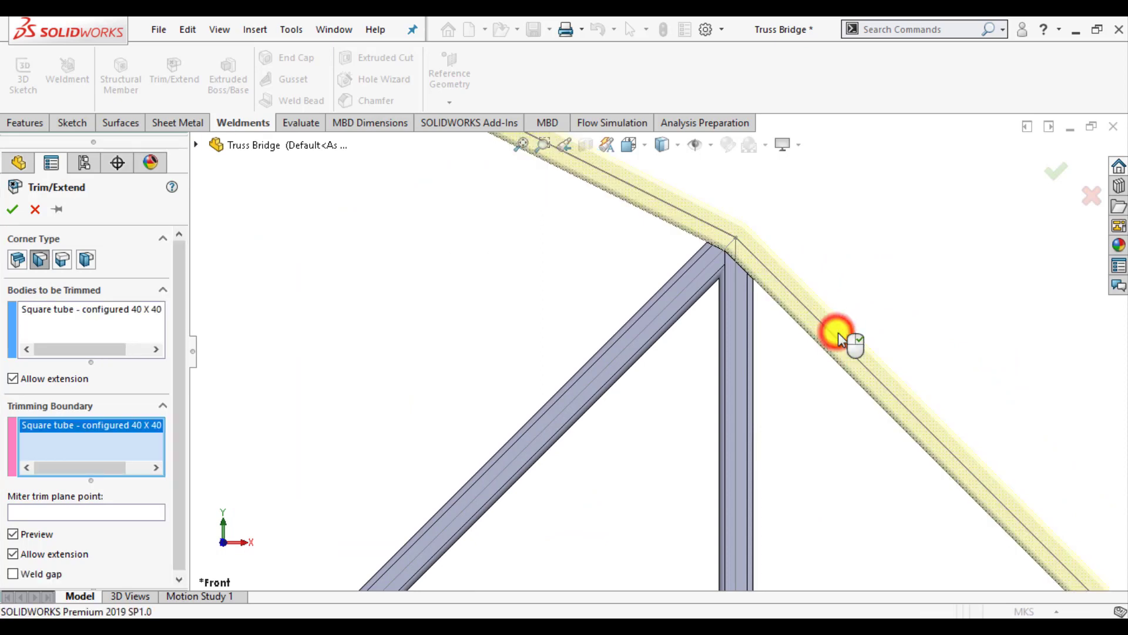
click(1055, 172)
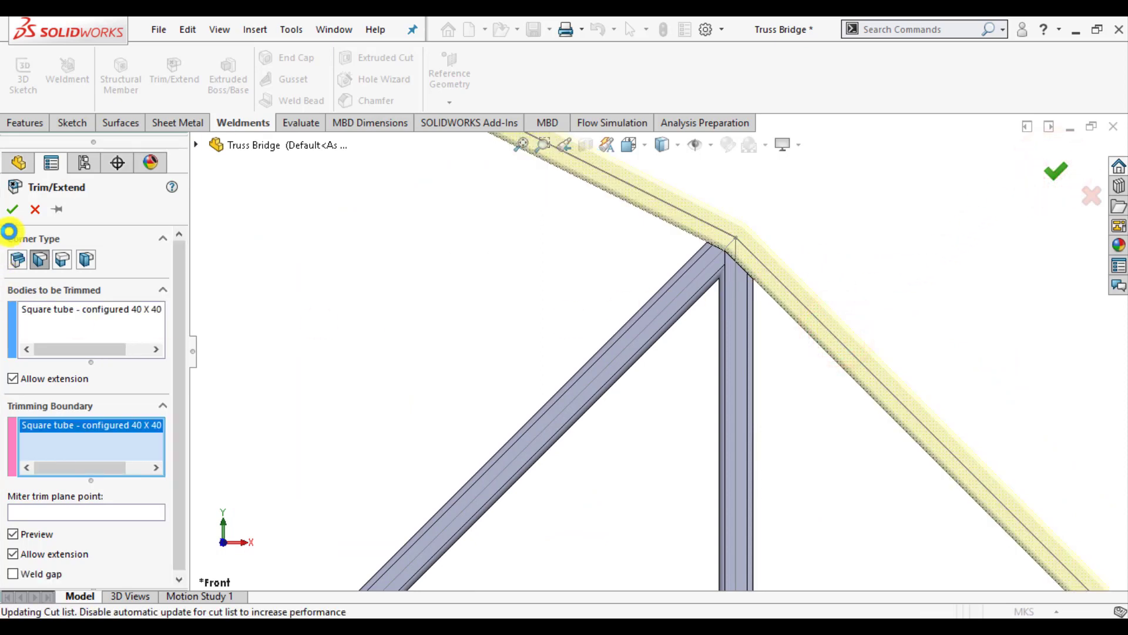
- Assign Plain Carbon Steel as the material of the whole truss bridge
scroll(675, 280, up, 8)
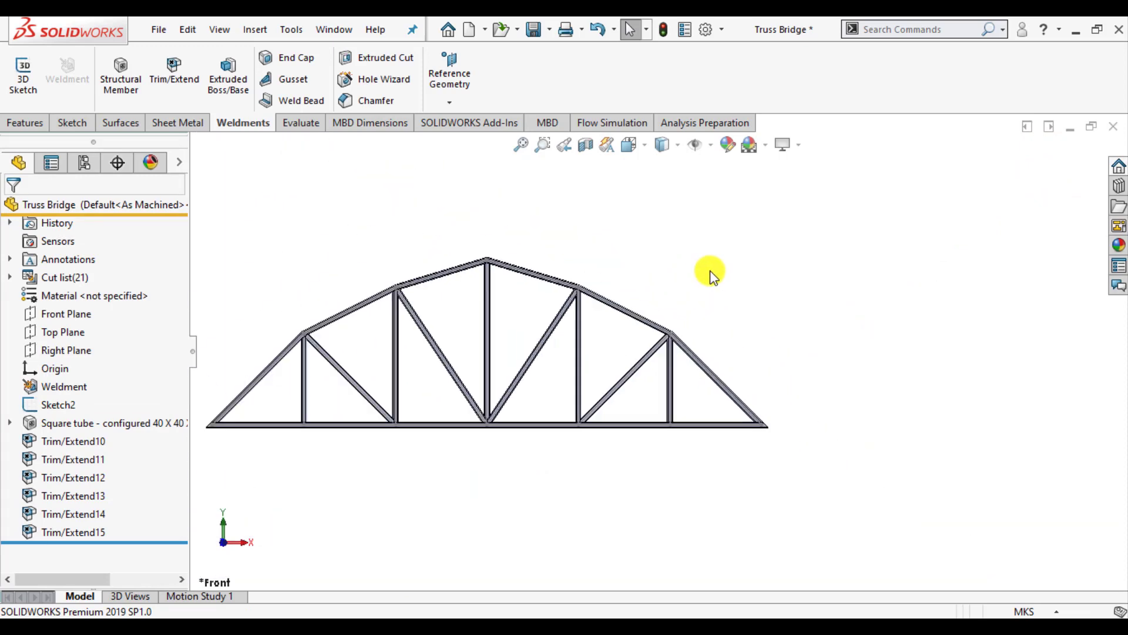
scroll(537, 352, down, 5)
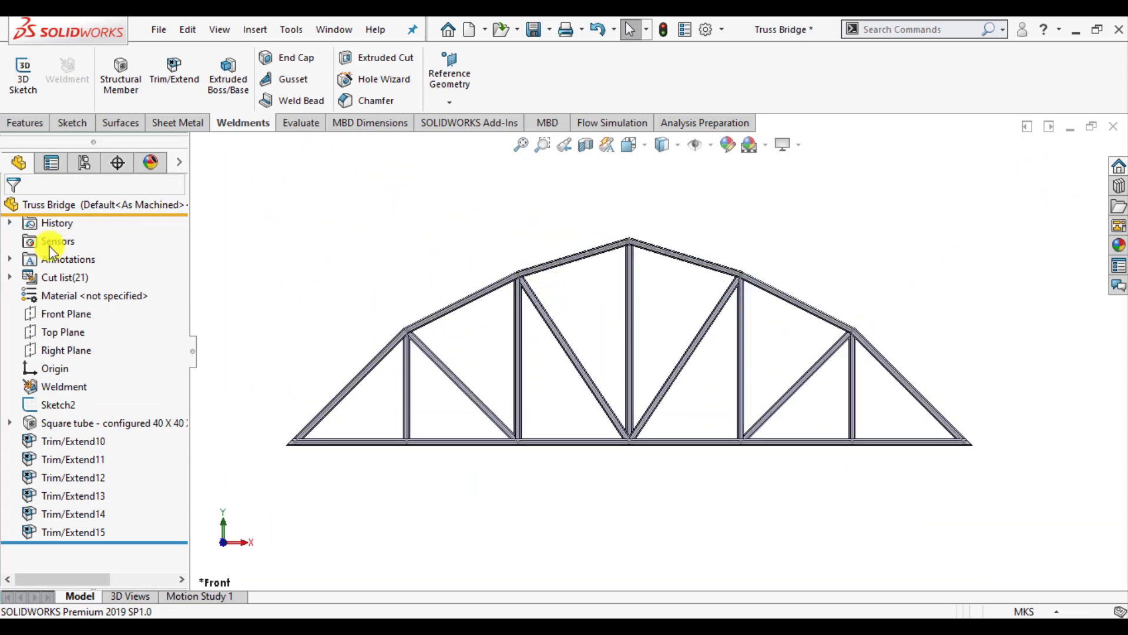
right_click(60, 297)
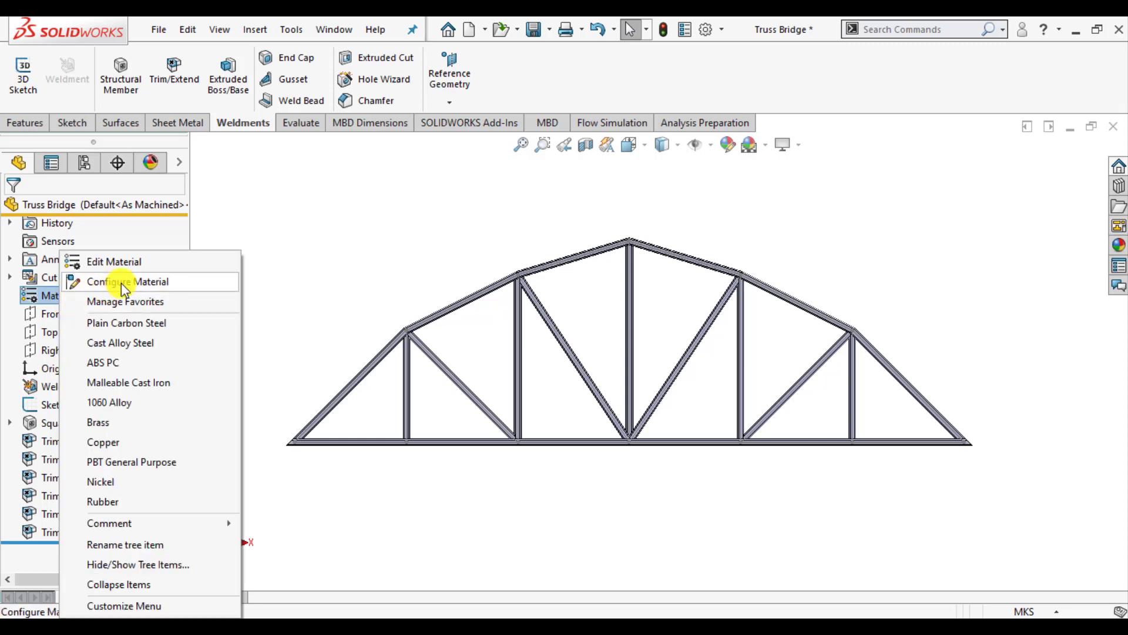
click(147, 325)
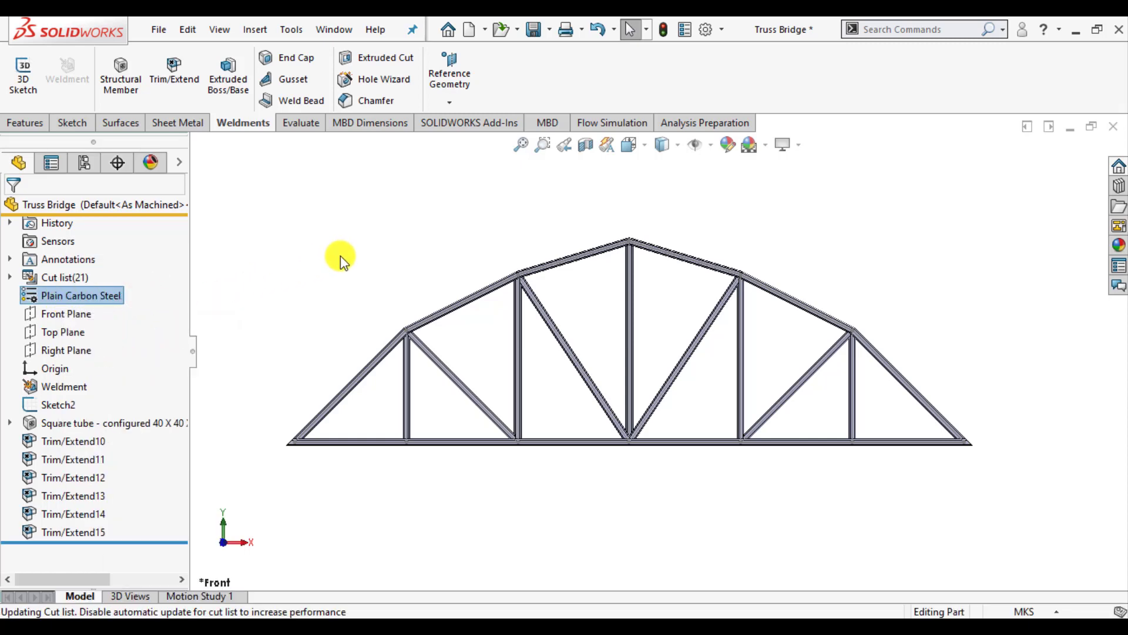
click(341, 259)
scroll(606, 338, down, 2)
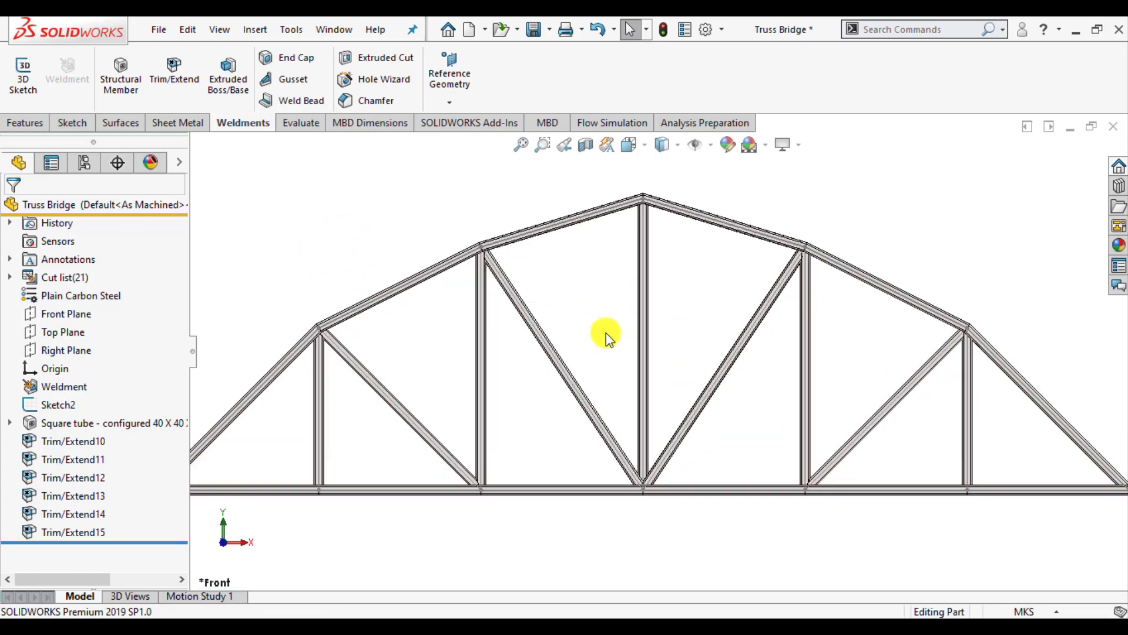
key(f)
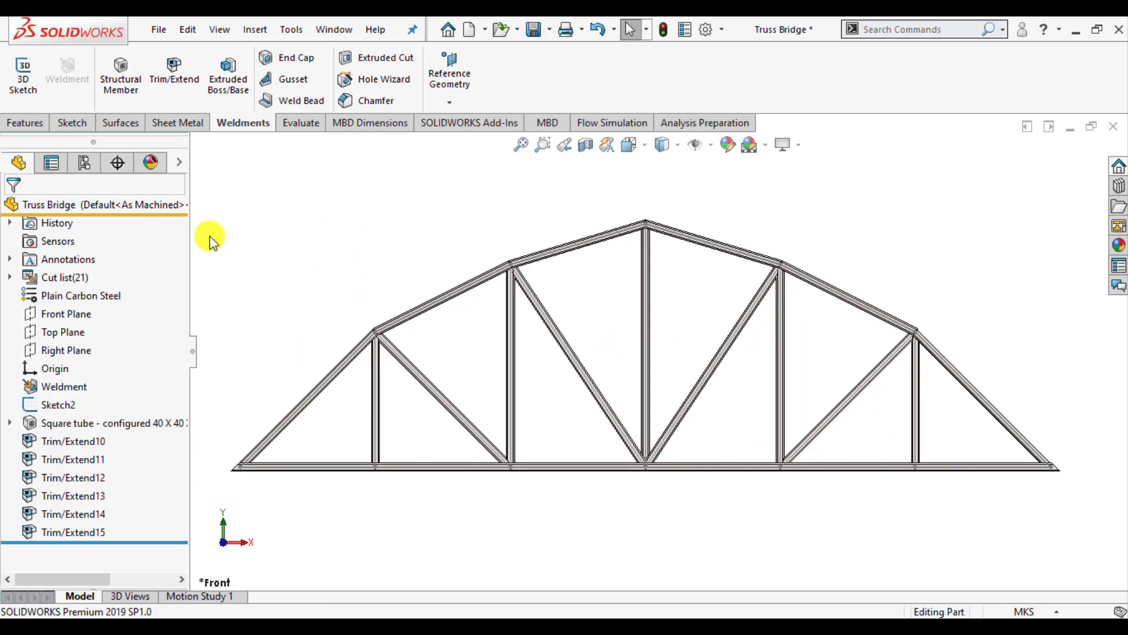
- Evaluate the truss bridge's mass properties and close the report
click(306, 132)
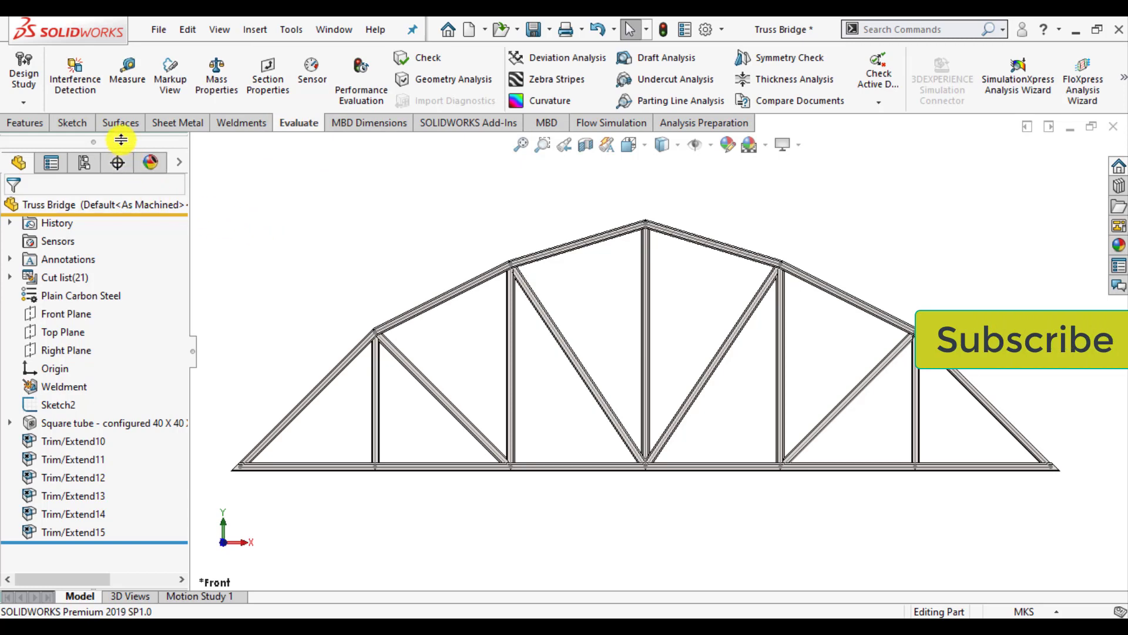
click(213, 96)
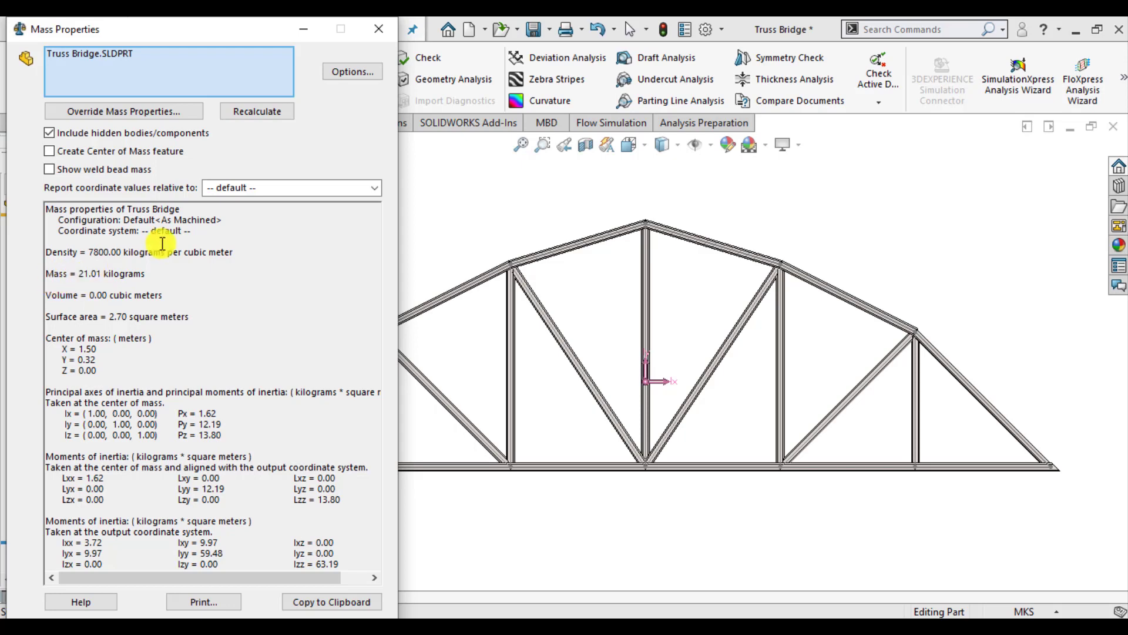
click(378, 28)
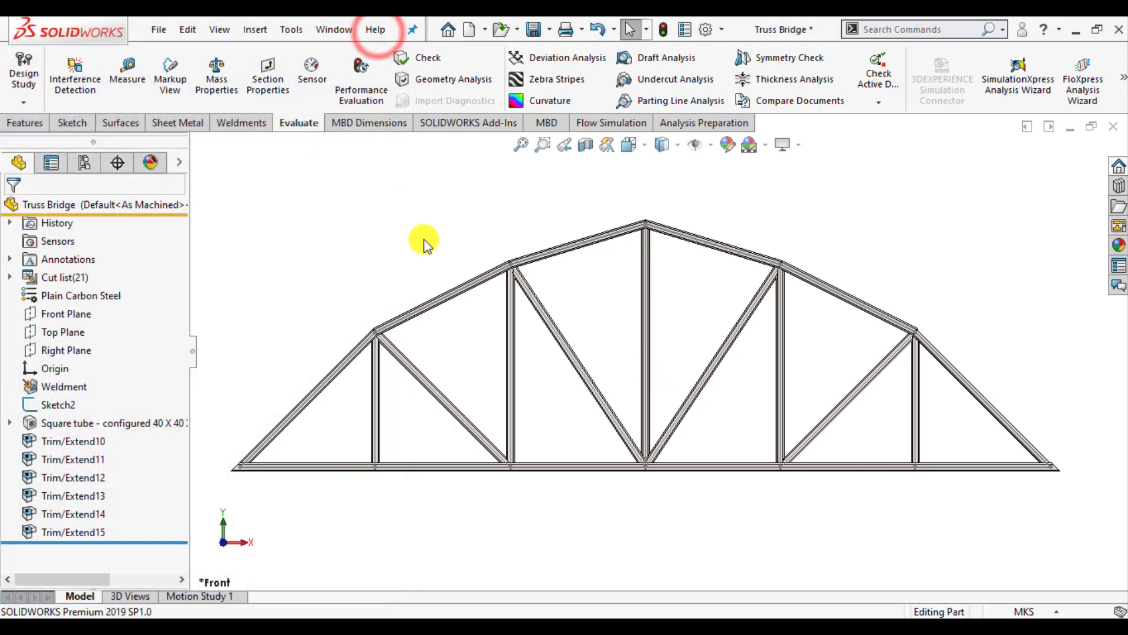